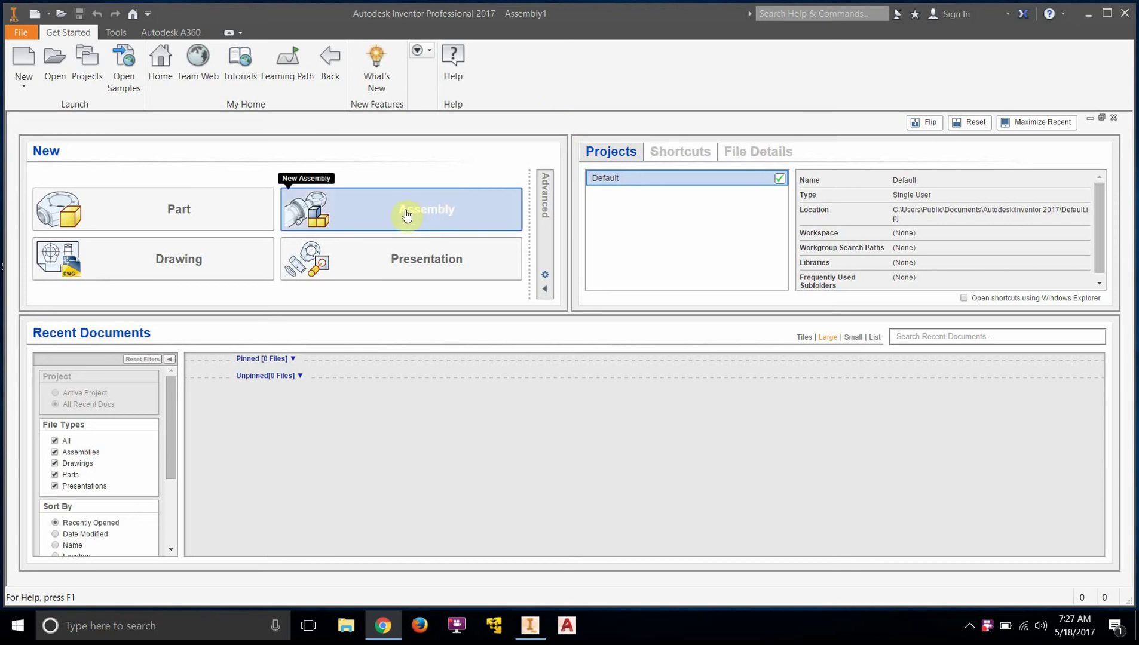
# - Create a new assembly file
pyautogui.click(16, 87)
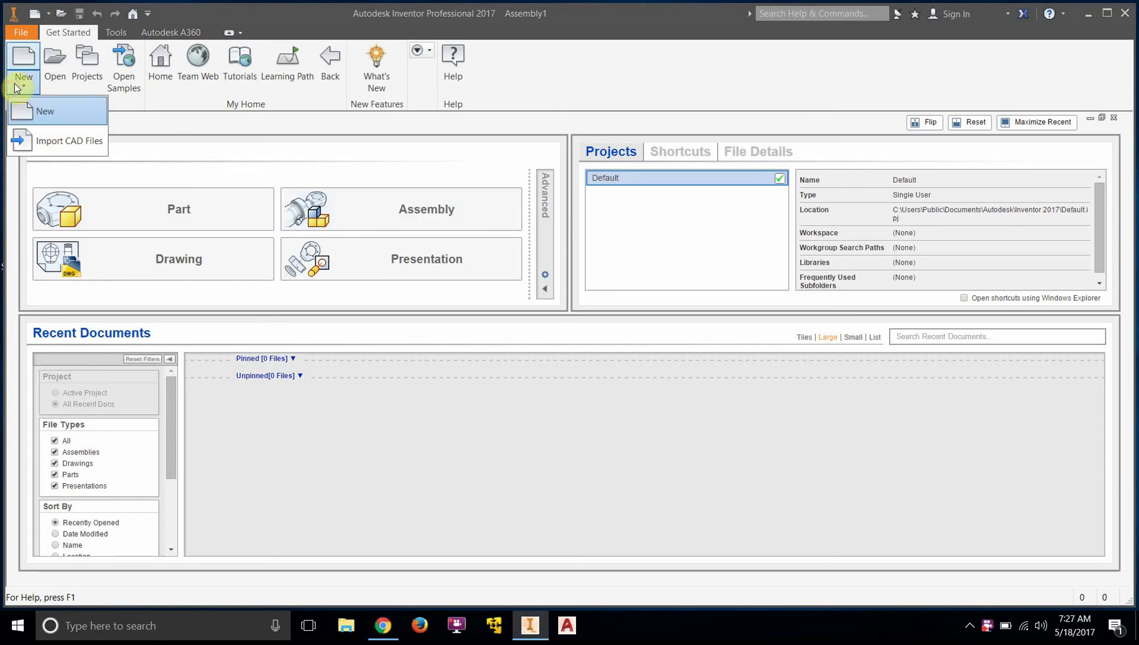
pyautogui.click(48, 15)
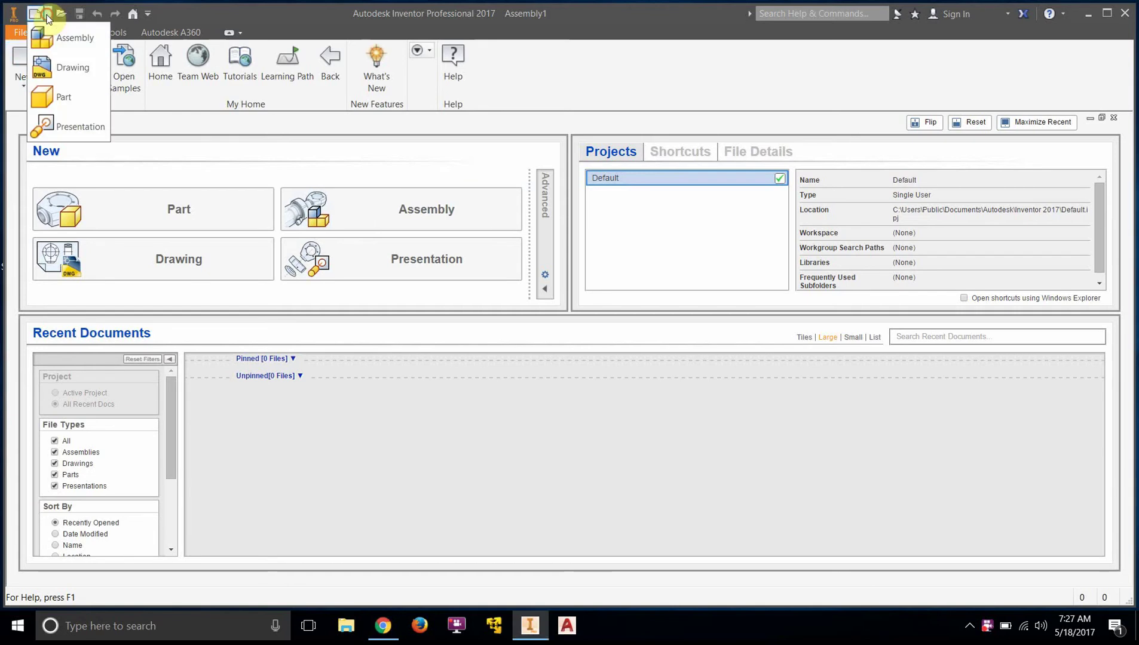
pyautogui.click(58, 64)
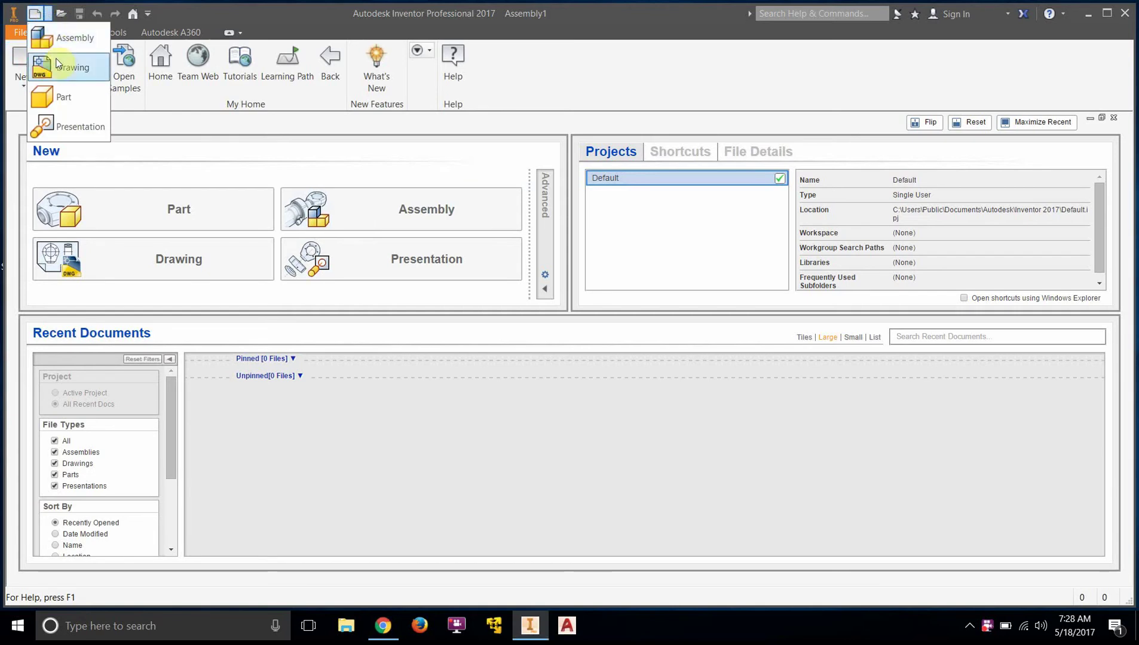
pyautogui.click(83, 37)
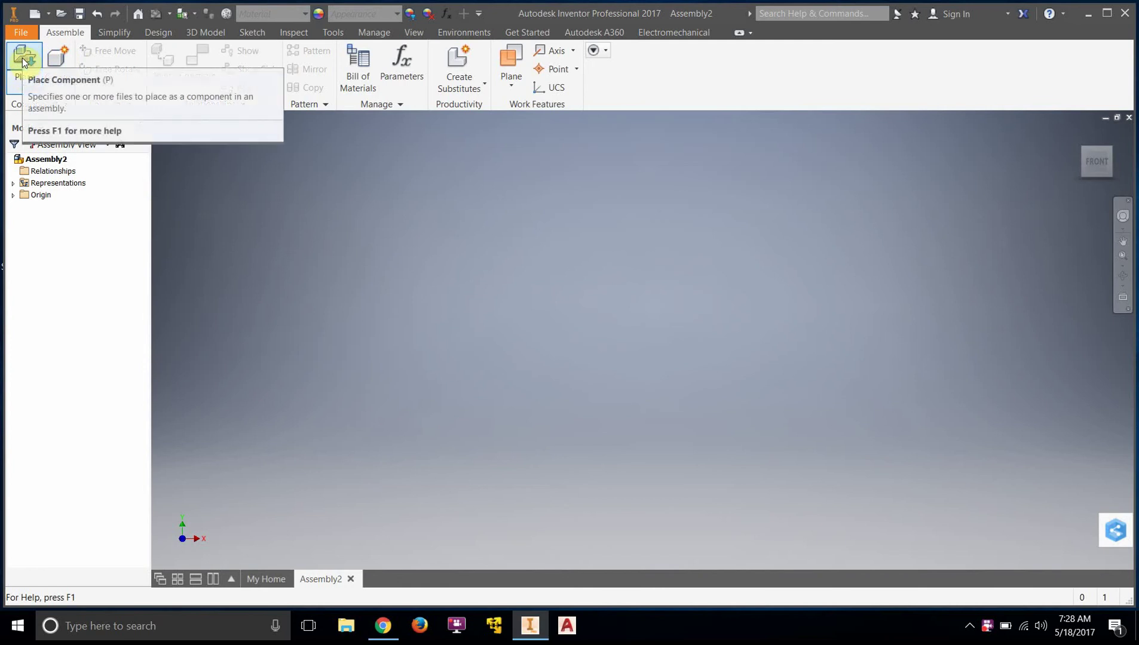
# - Create an in-place component named Bridge_Bottom from the Standard.ipt template and place it in the assembly's front view
pyautogui.click(57, 57)
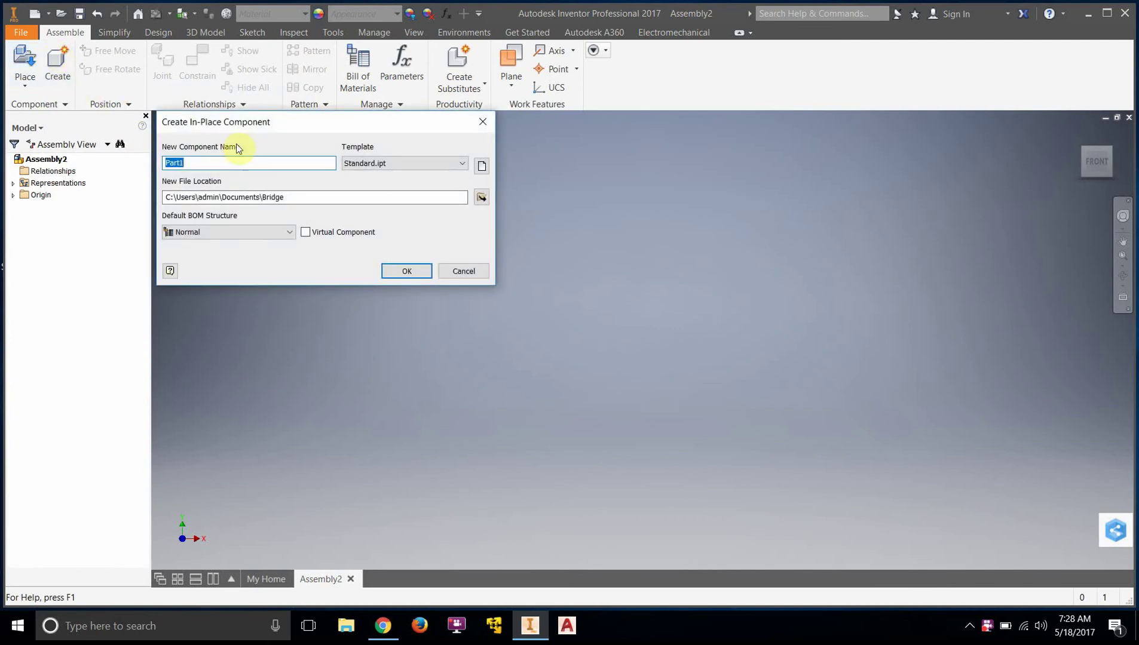
pyautogui.moveTo(253, 126); pyautogui.dragTo(331, 178)
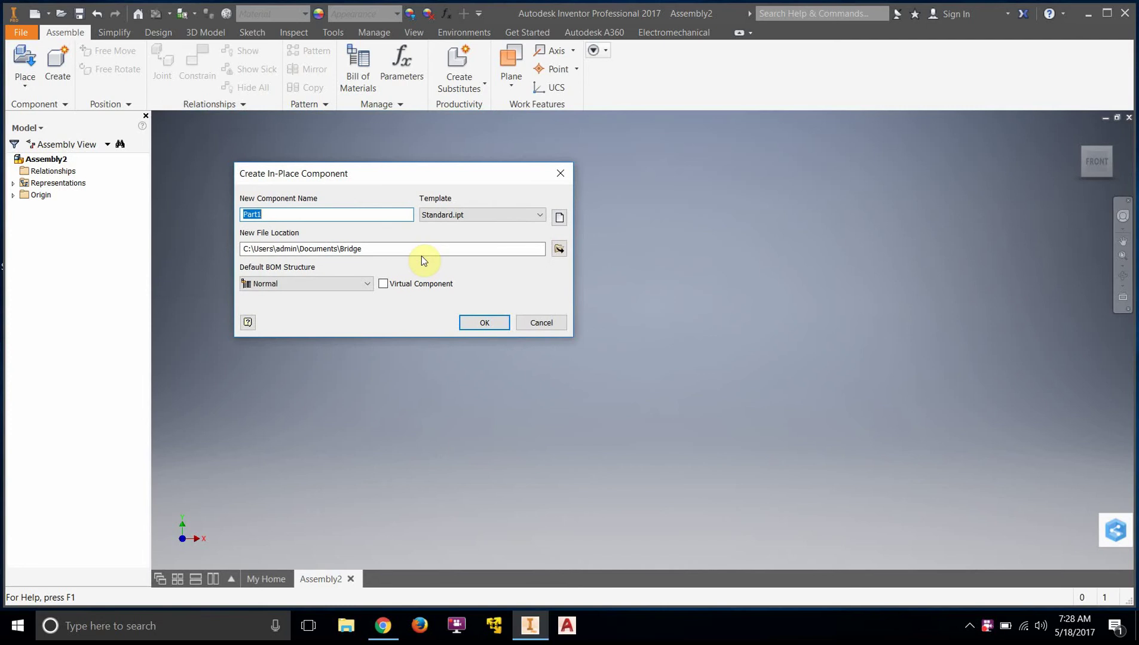
pyautogui.write('Bridge_Bottom')
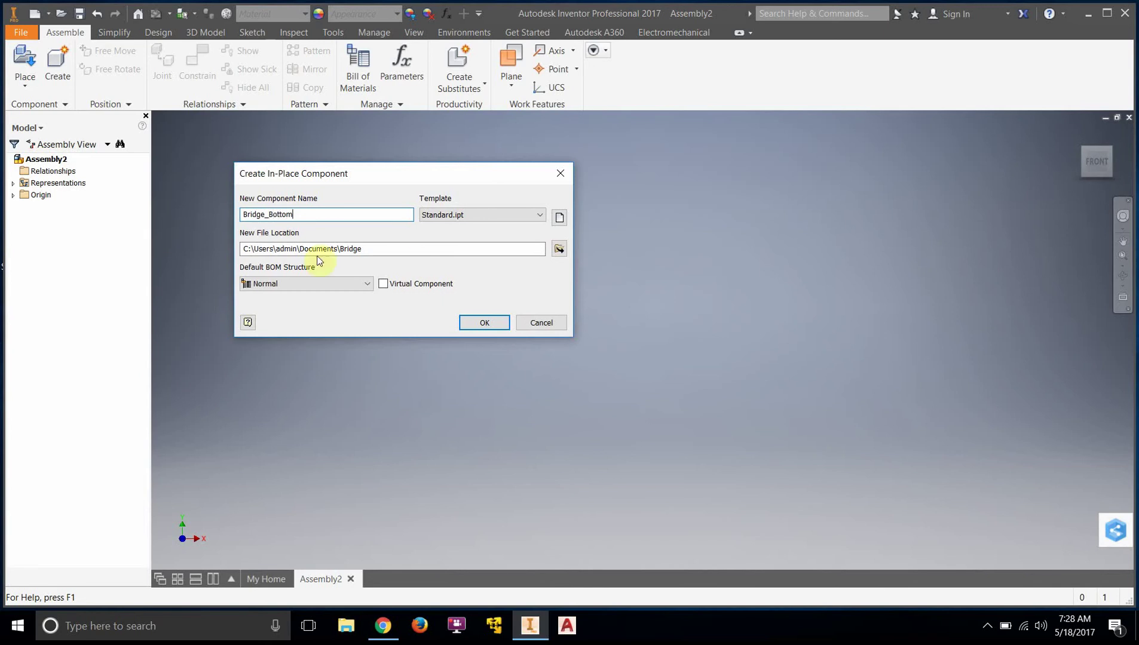
pyautogui.click(488, 323)
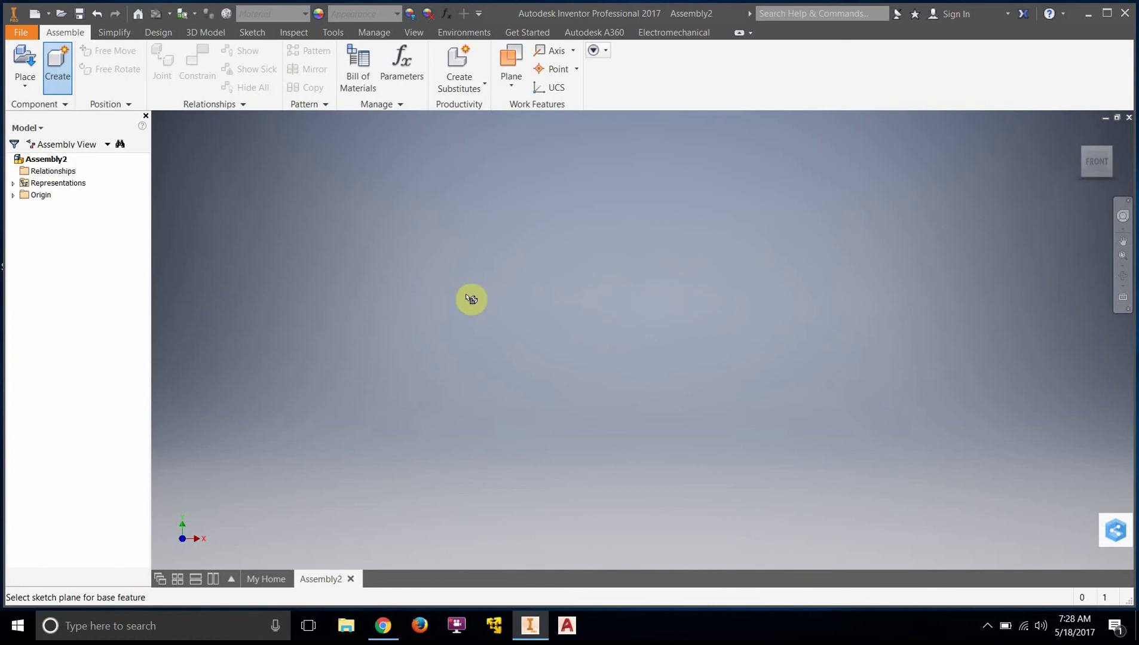
pyautogui.click(584, 305)
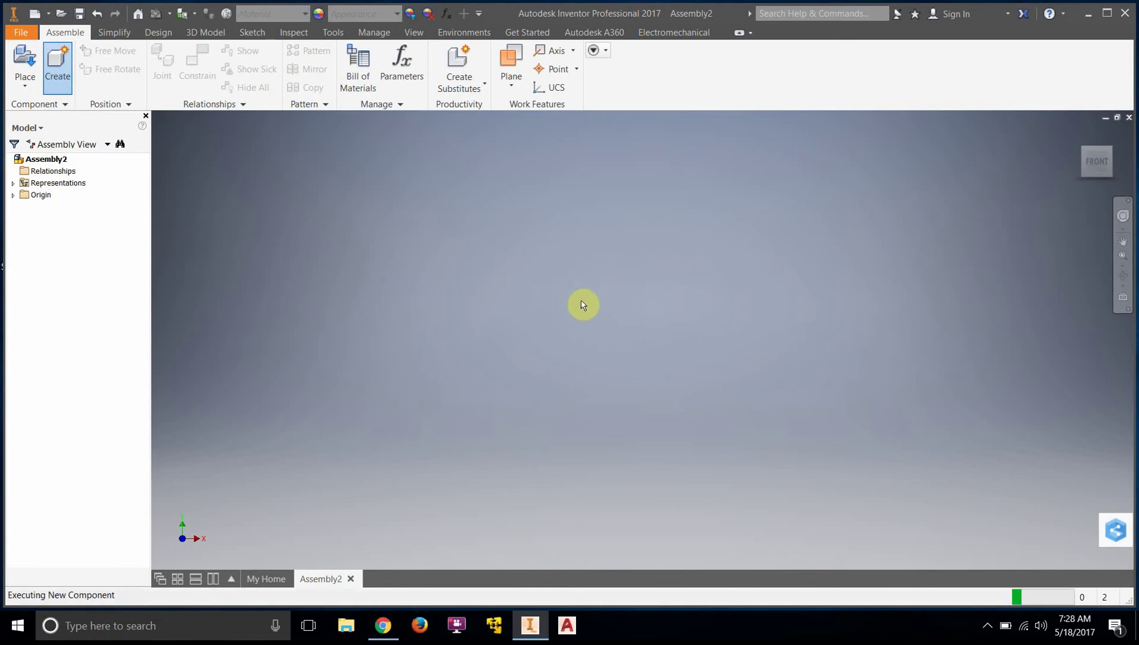
pyautogui.click(722, 326)
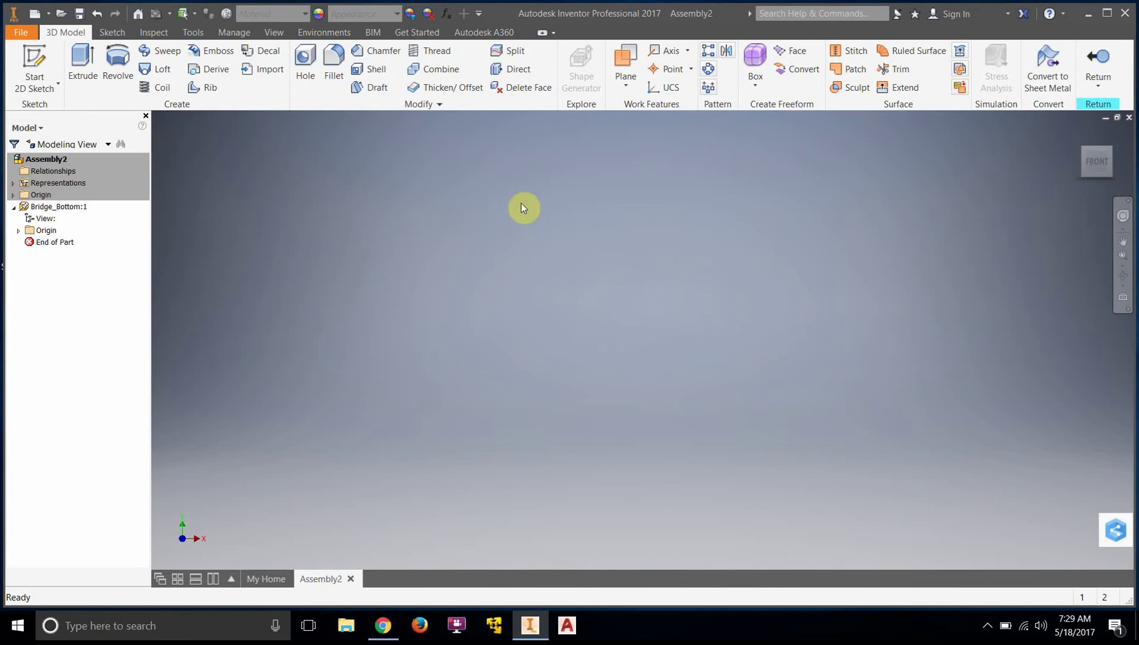
# - Sketch a long horizontal two-point rectangle, about 2.29 in long, on the XY plane just below the origin
pyautogui.click(34, 66)
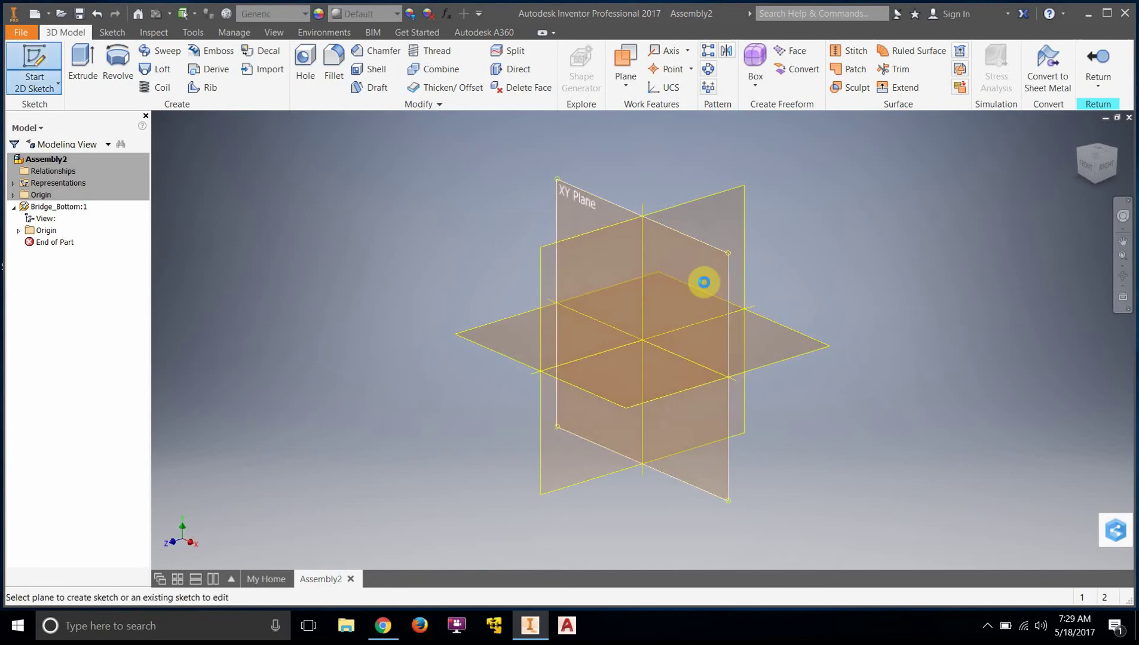
pyautogui.click(705, 282)
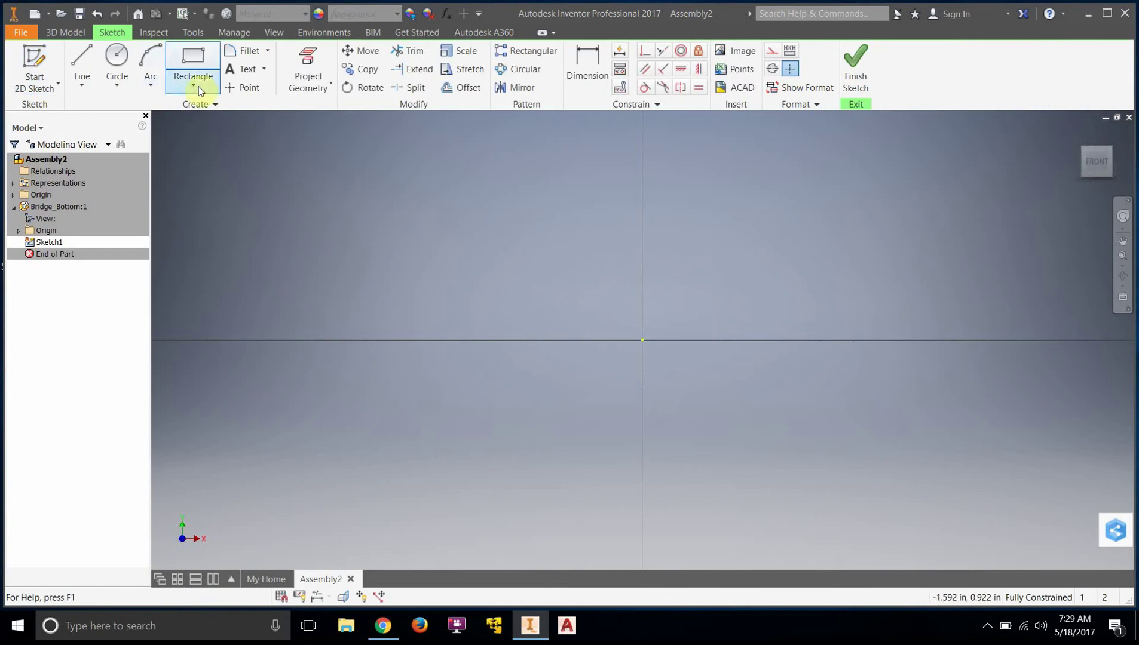
pyautogui.click(193, 63)
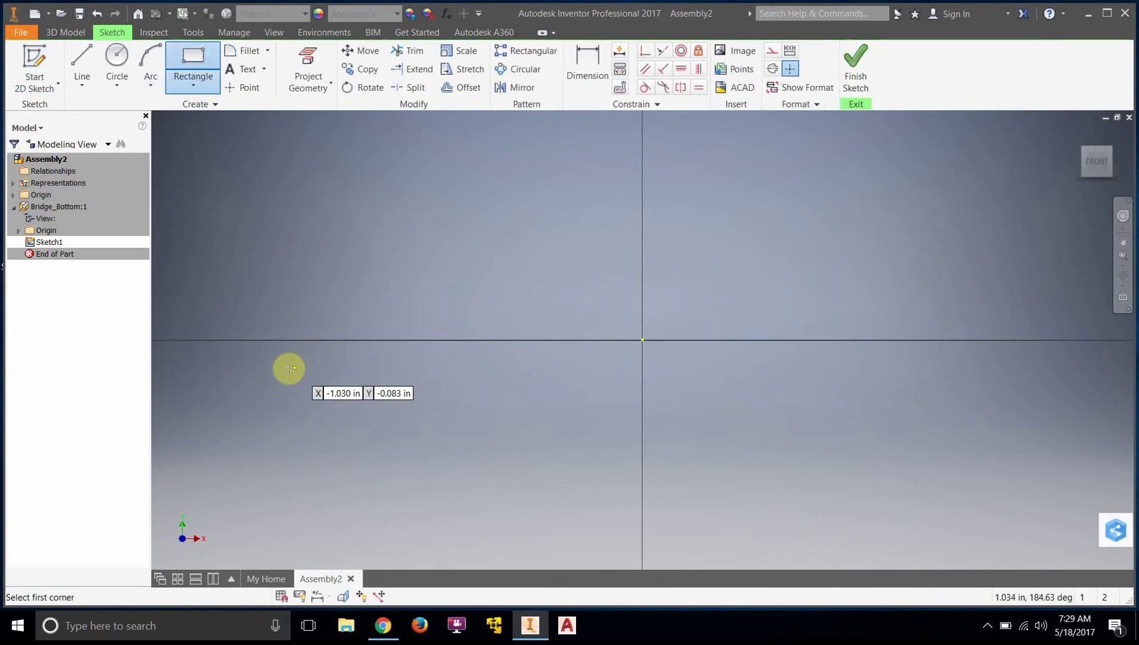
pyautogui.click(257, 388)
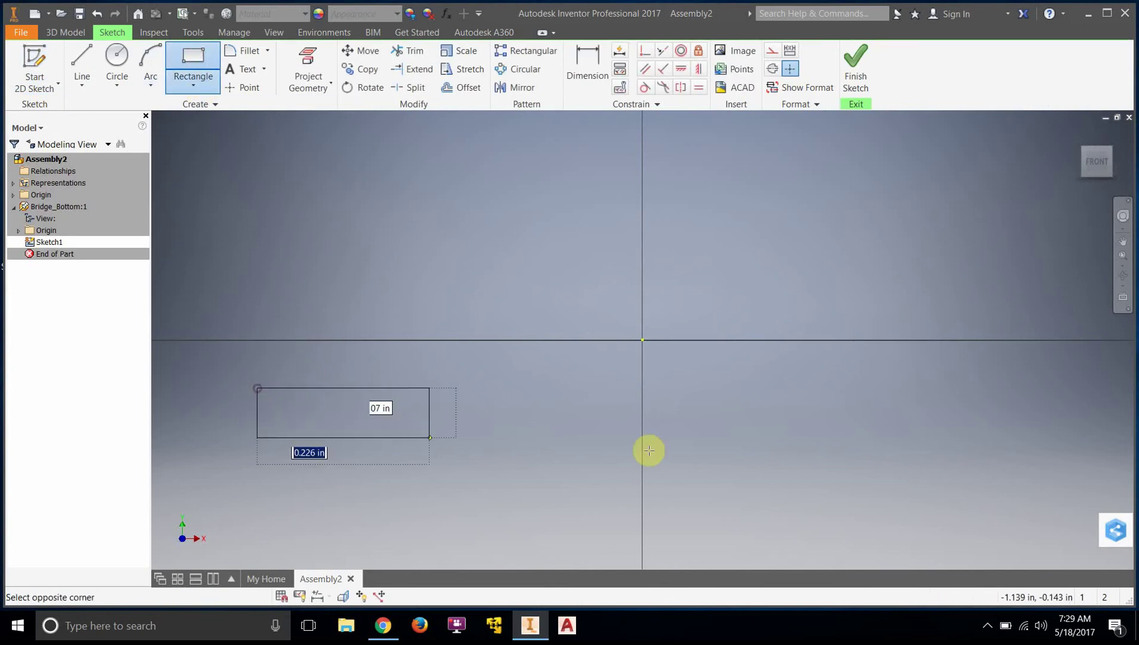
pyautogui.click(1032, 447)
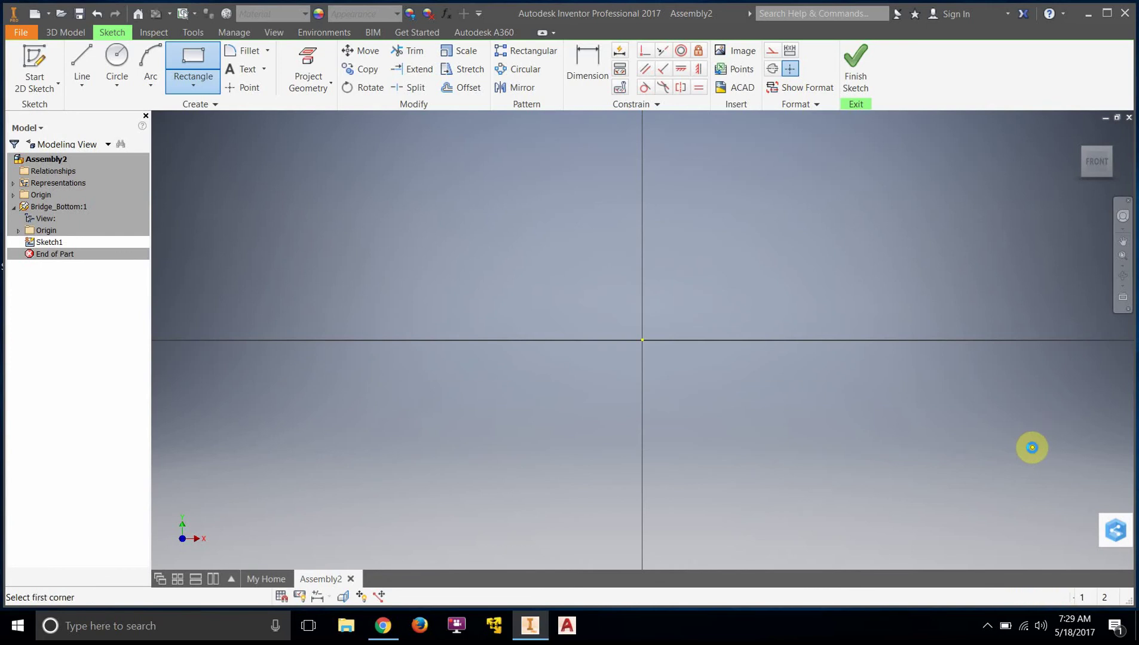
pyautogui.rightClick(768, 305)
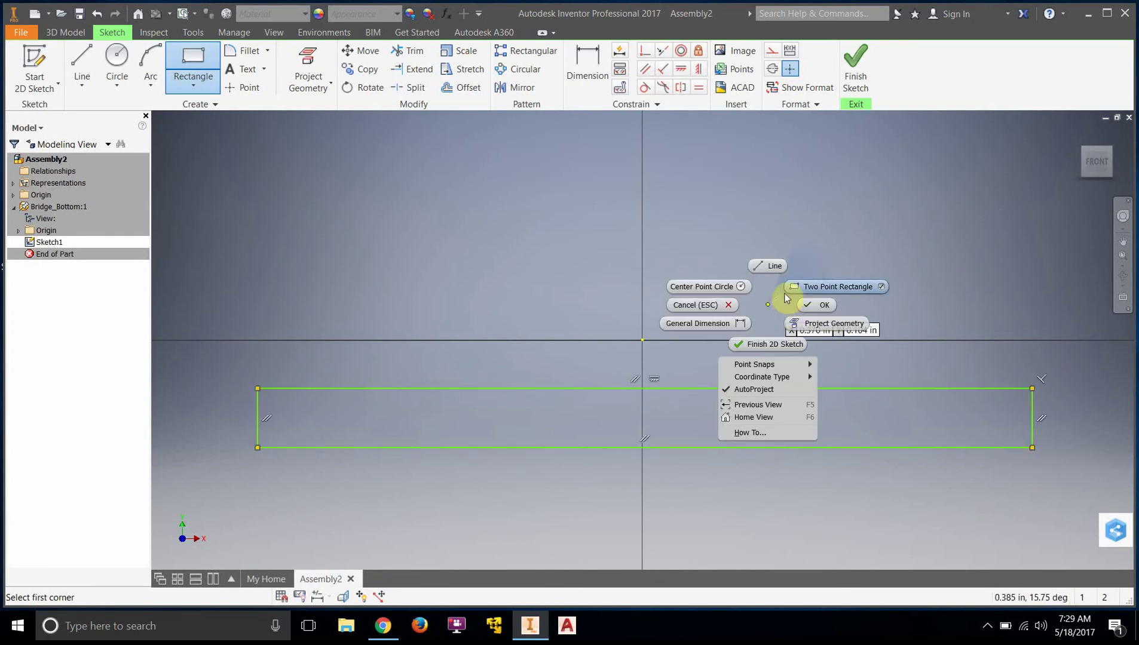
pyautogui.click(719, 308)
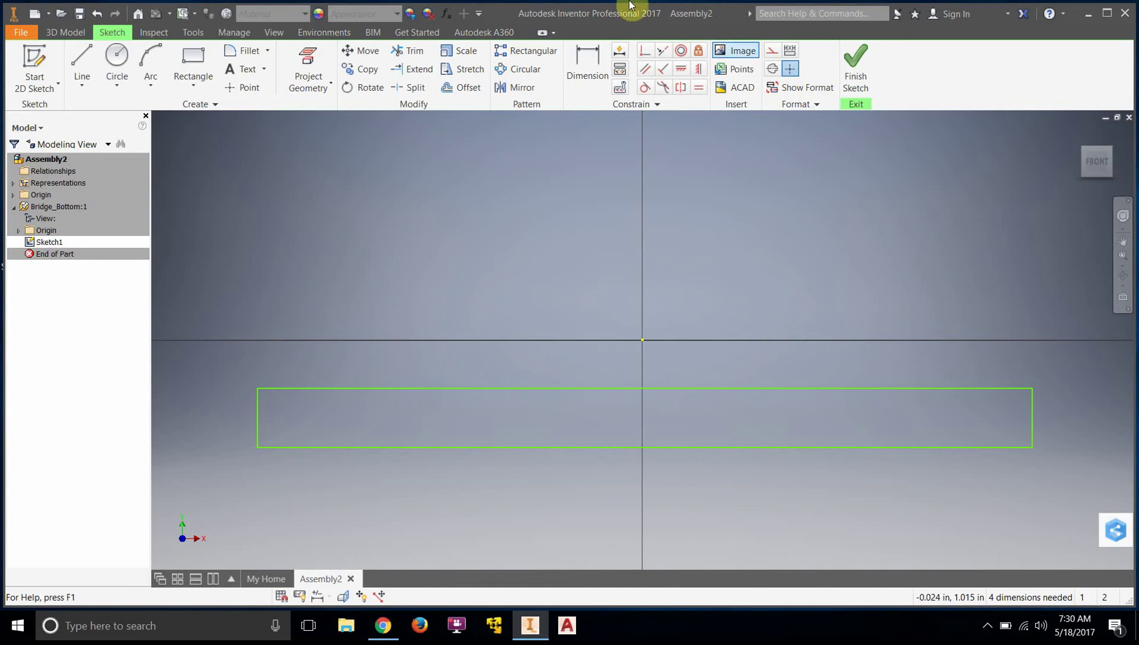
# - Dimension the rectangle's length between its two short sides and set it to 36 in
pyautogui.click(594, 59)
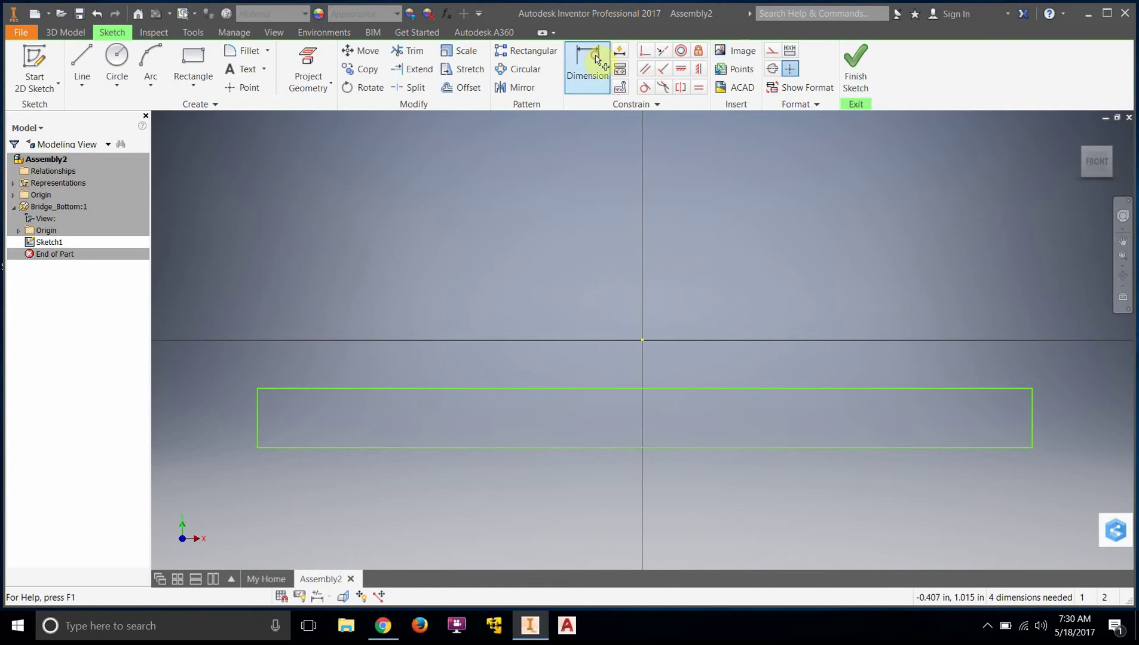
pyautogui.click(257, 431)
pyautogui.click(1032, 428)
pyautogui.click(602, 509)
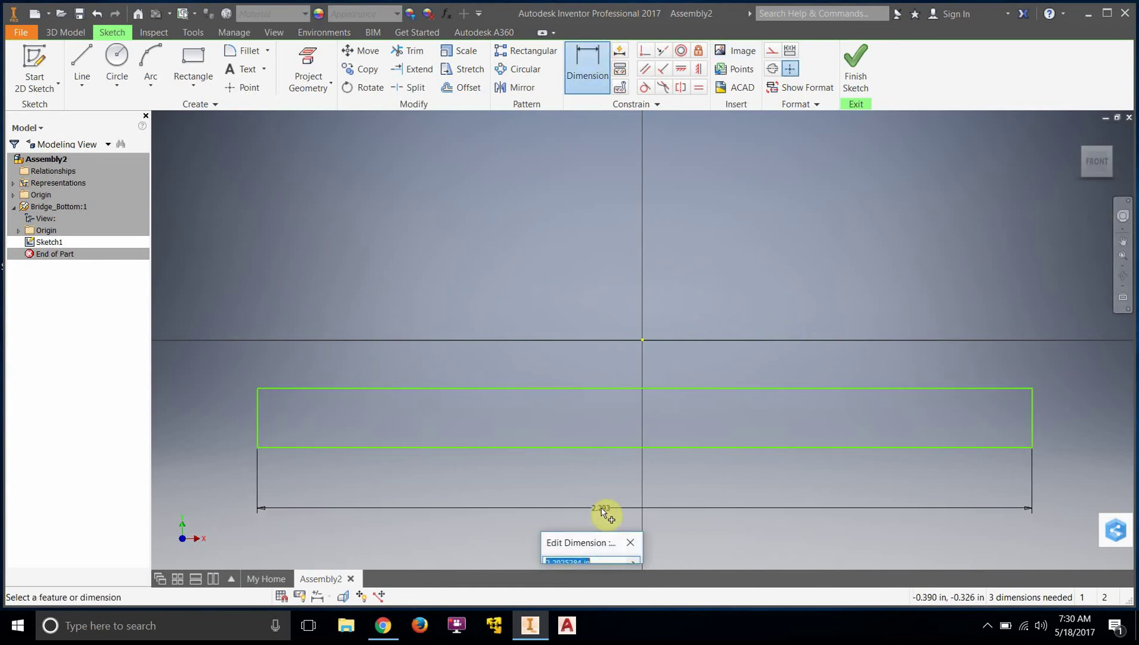
pyautogui.moveTo(596, 523); pyautogui.dragTo(568, 299)
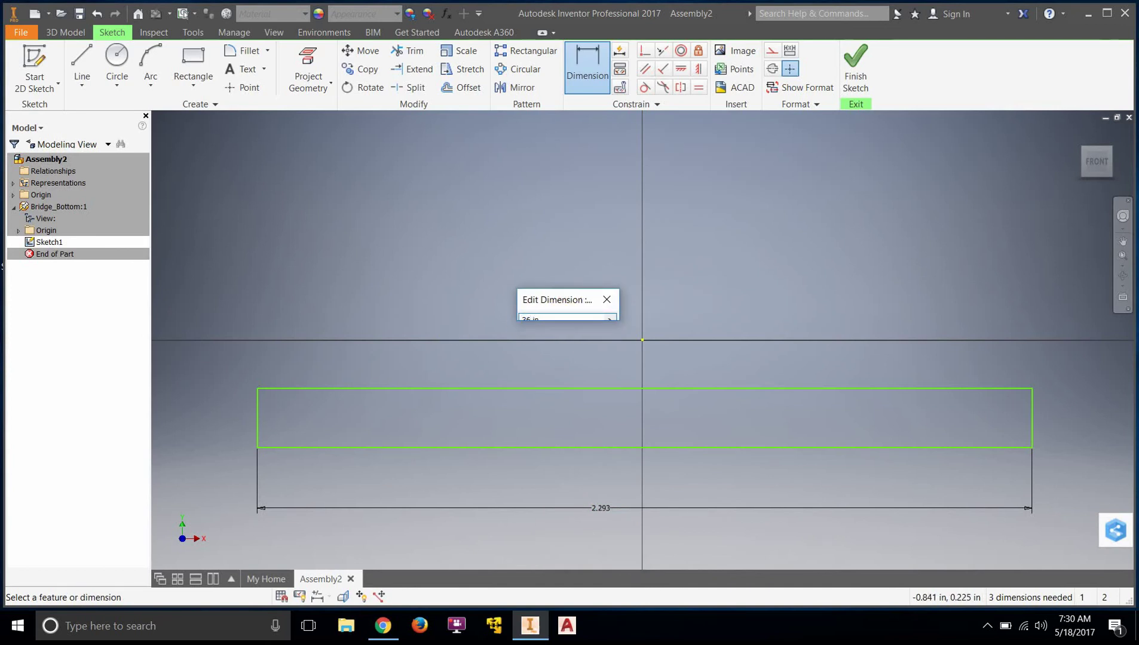
pyautogui.click(448, 323)
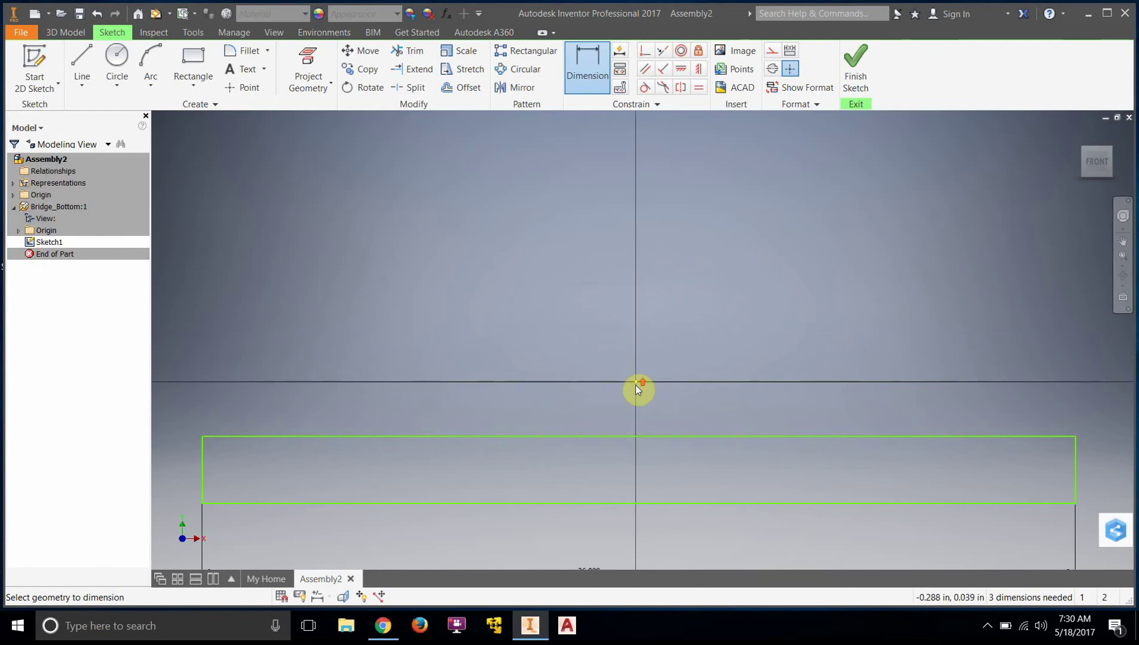
pyautogui.scroll(-5, 635, 384)
pyautogui.scroll(6, 630, 437)
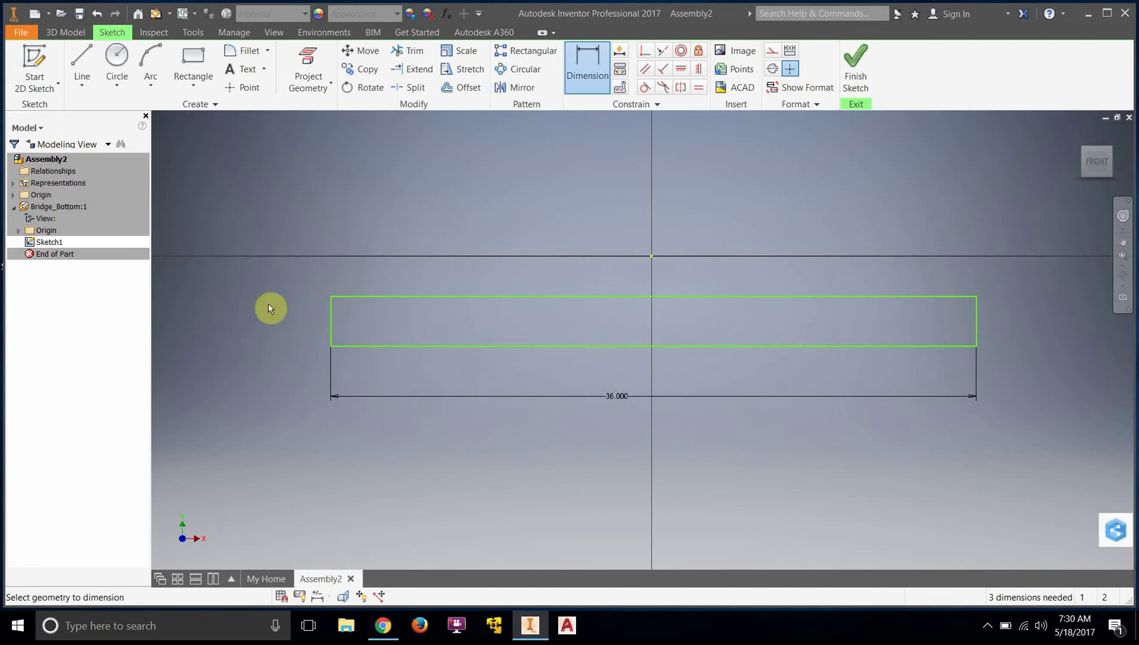
# - Dimension the rectangle's short side and set its height to 2 in
pyautogui.click(330, 326)
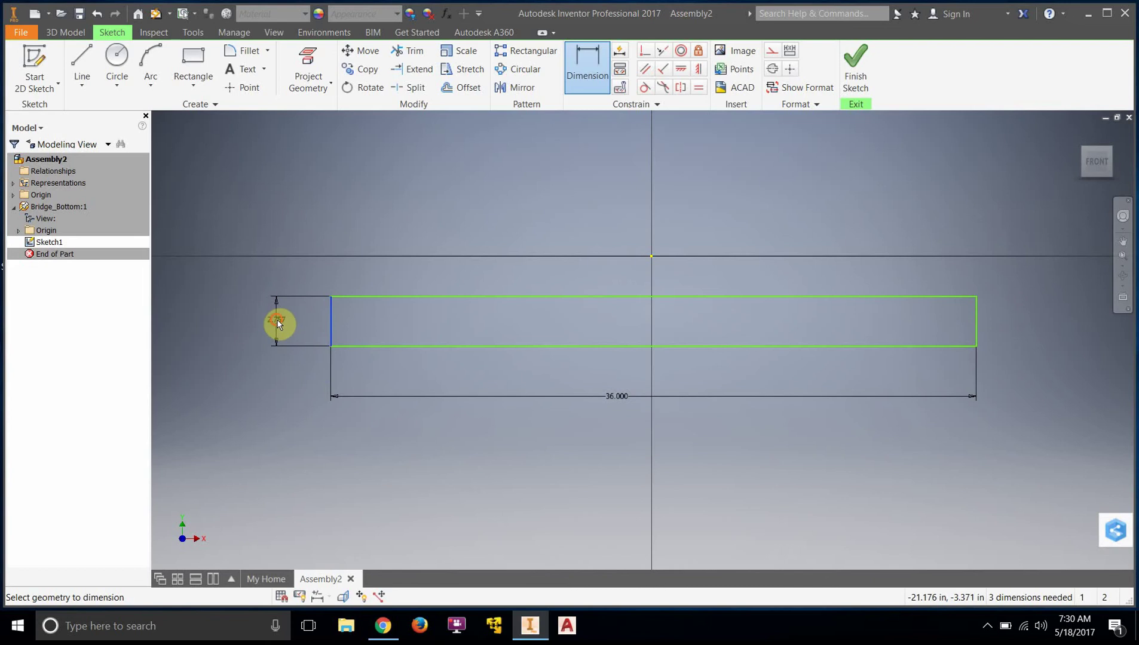
pyautogui.click(280, 321)
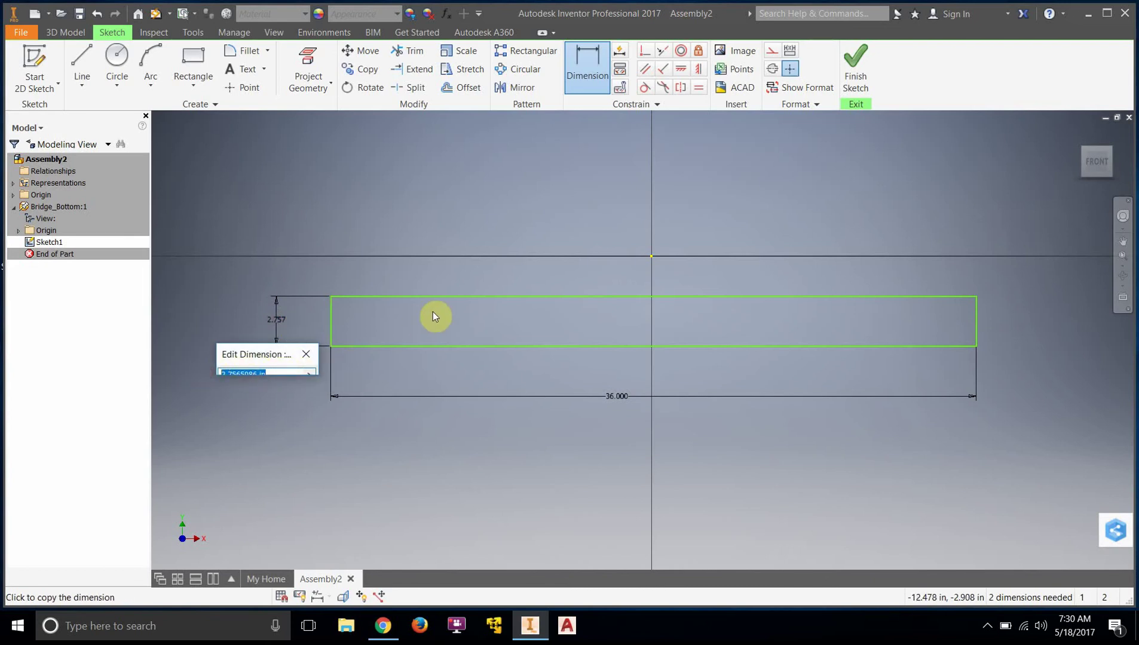
pyautogui.moveTo(238, 359)
pyautogui.mouseDown()
pyautogui.moveTo(220, 294)
pyautogui.moveTo(224, 363)
pyautogui.mouseUp()
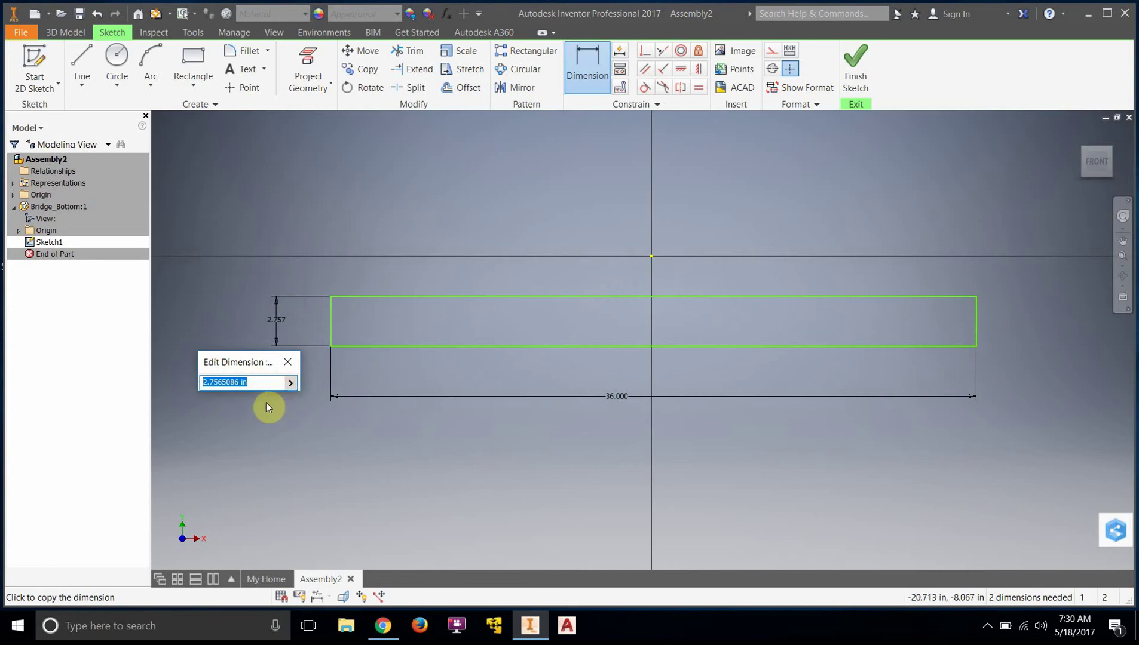
pyautogui.click(233, 382)
pyautogui.moveTo(239, 382); pyautogui.dragTo(152, 381)
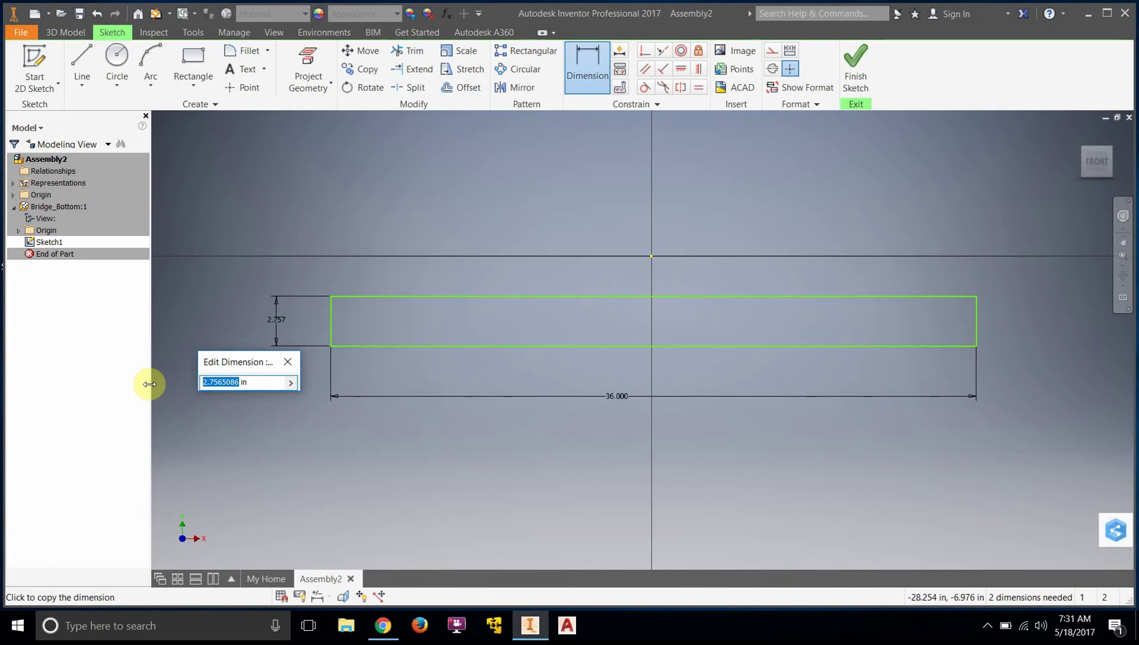
pyautogui.write('2')
pyautogui.press('Return')
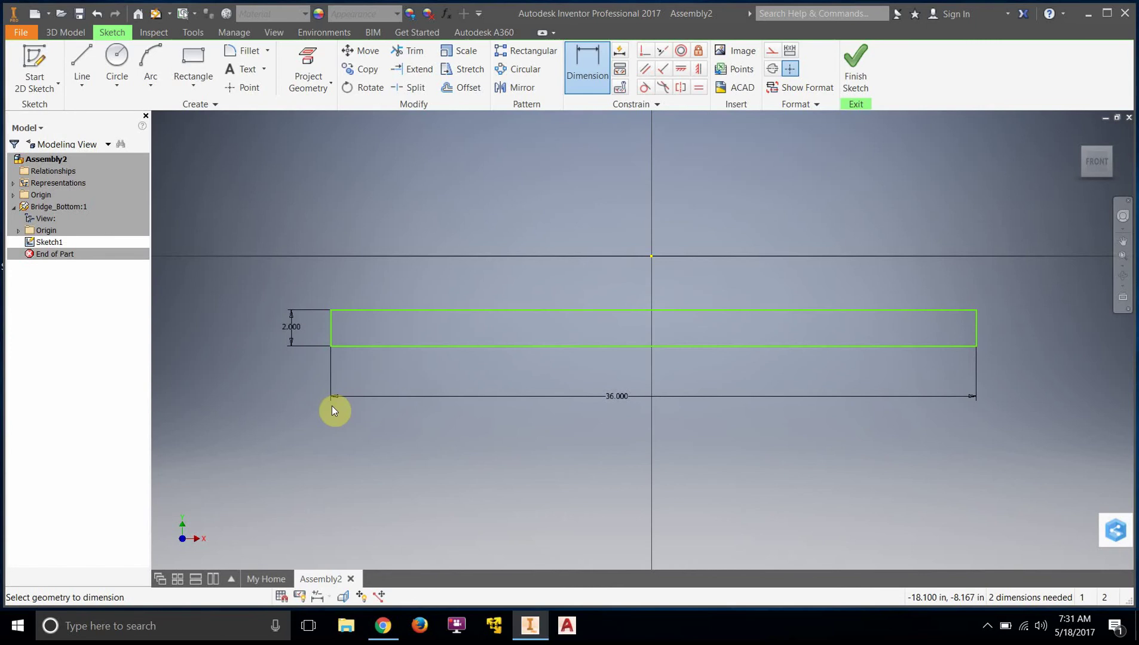
pyautogui.click(493, 459)
# - Finish the sketch and extrude the rectangle 1 in, leaving part editing to go back to the assembly
pyautogui.click(861, 67)
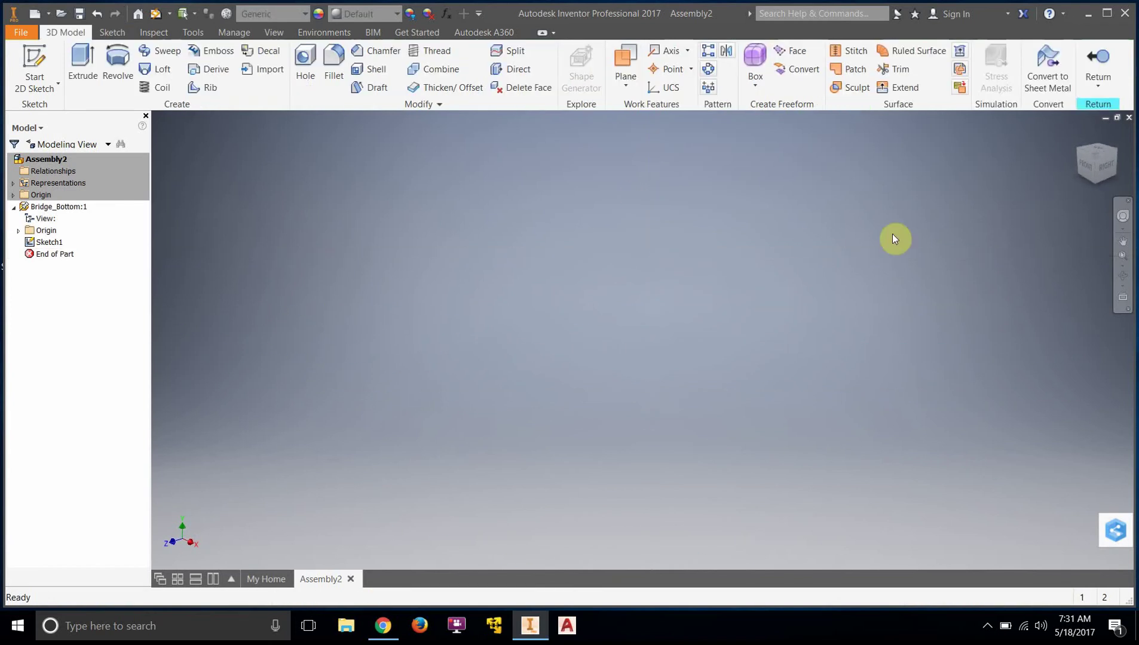
pyautogui.click(1124, 257)
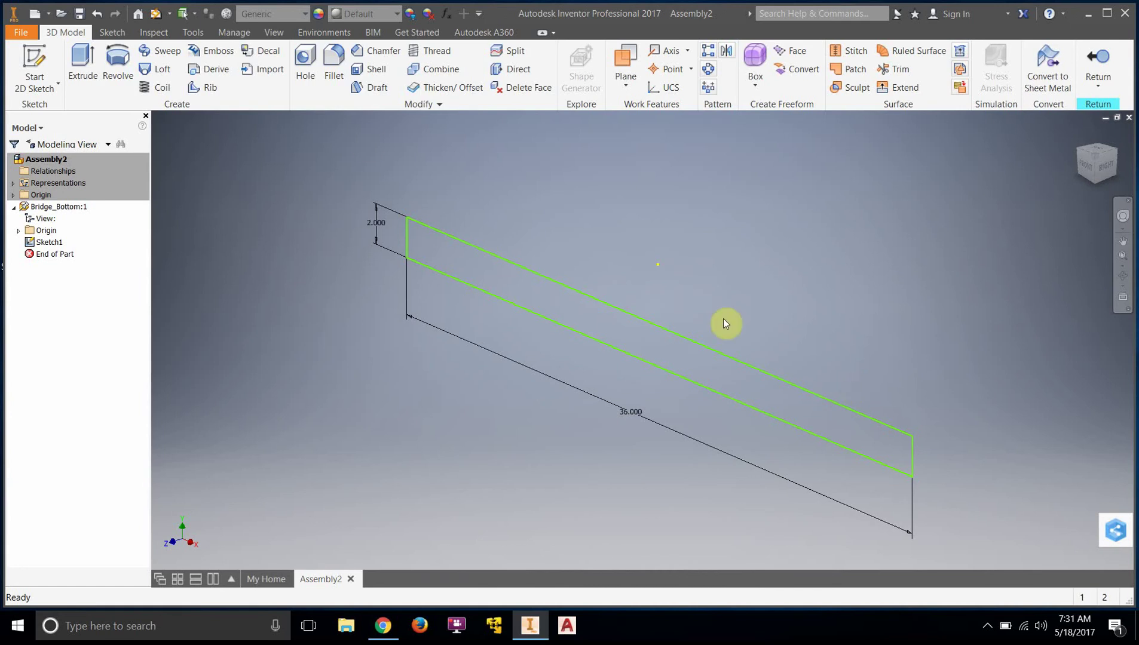
pyautogui.click(84, 65)
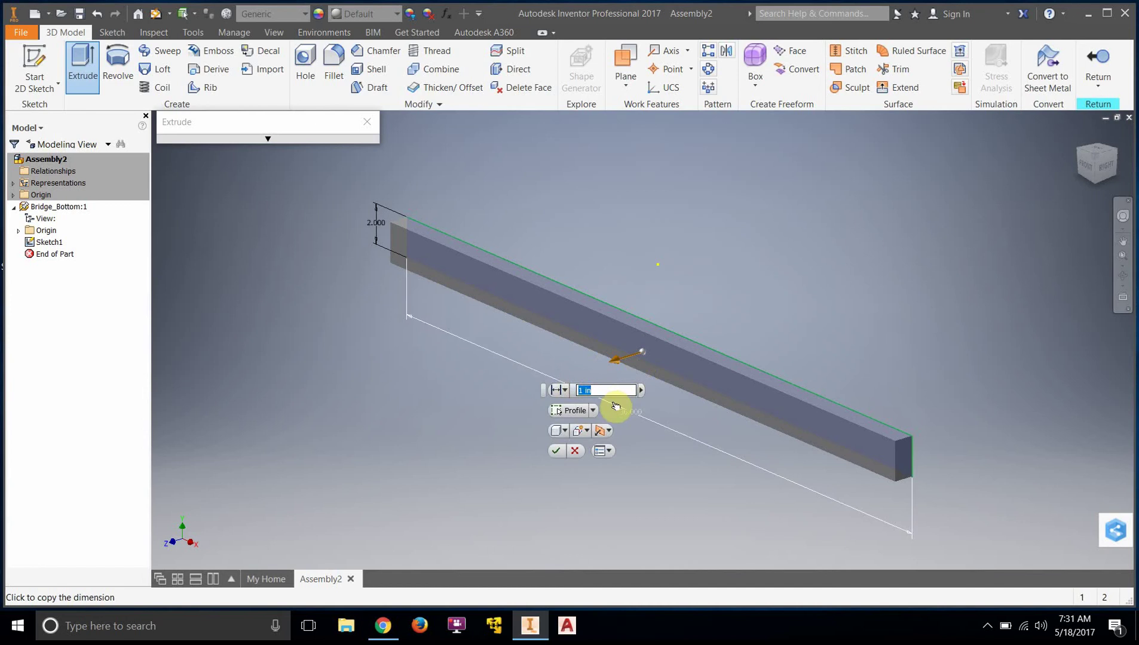
pyautogui.click(558, 449)
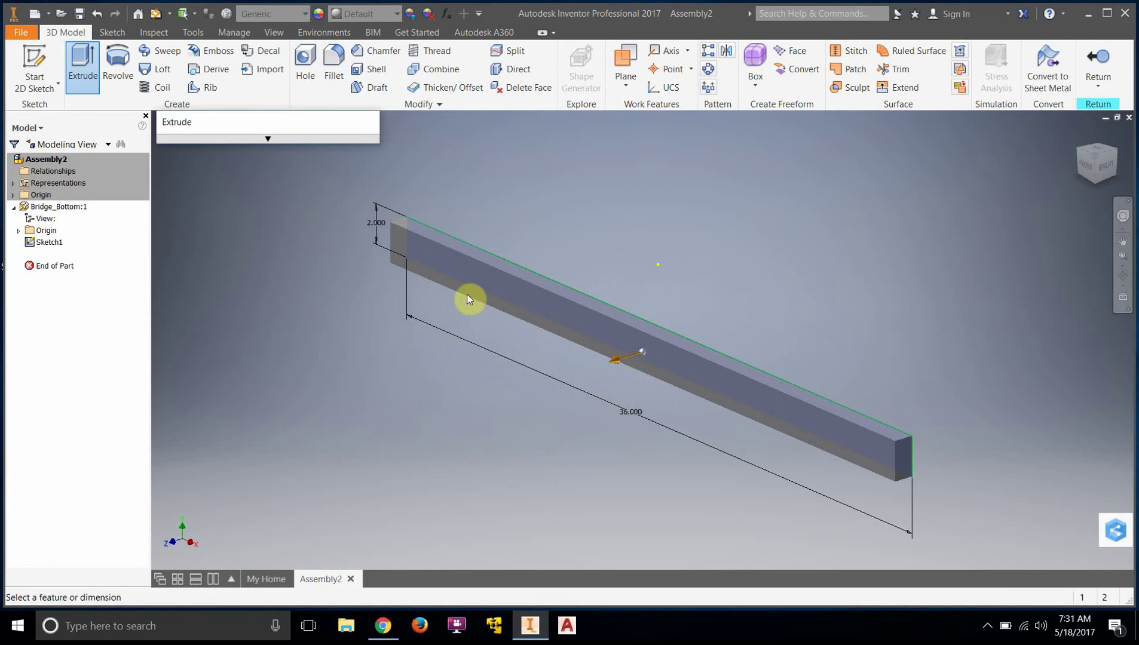
pyautogui.click(1082, 161)
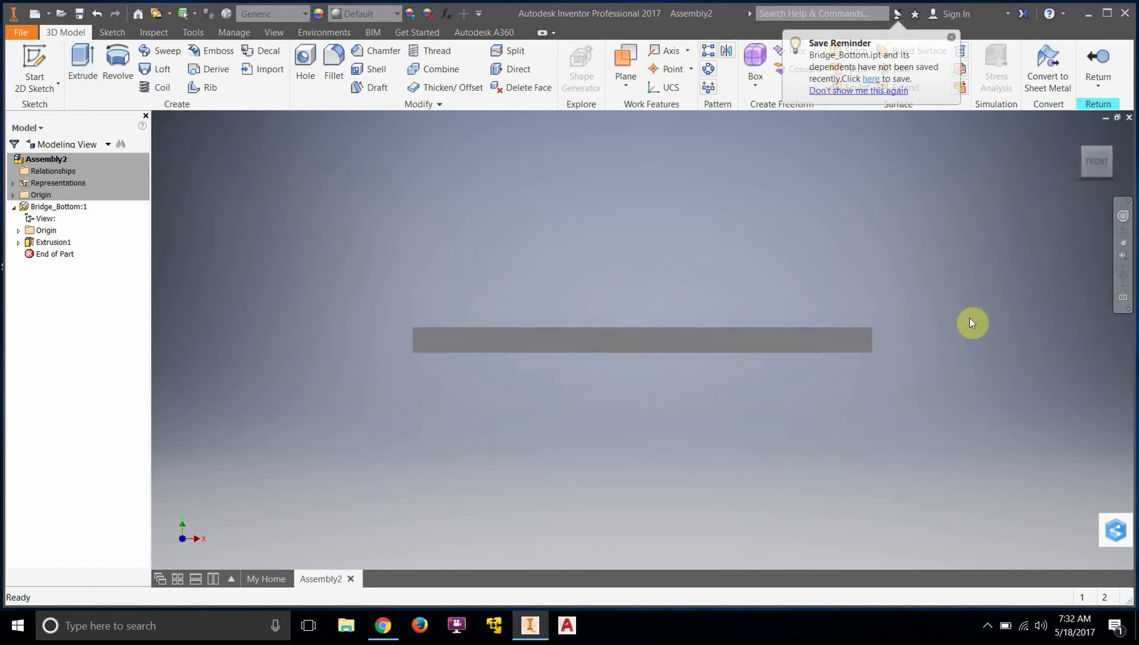
pyautogui.click(1096, 63)
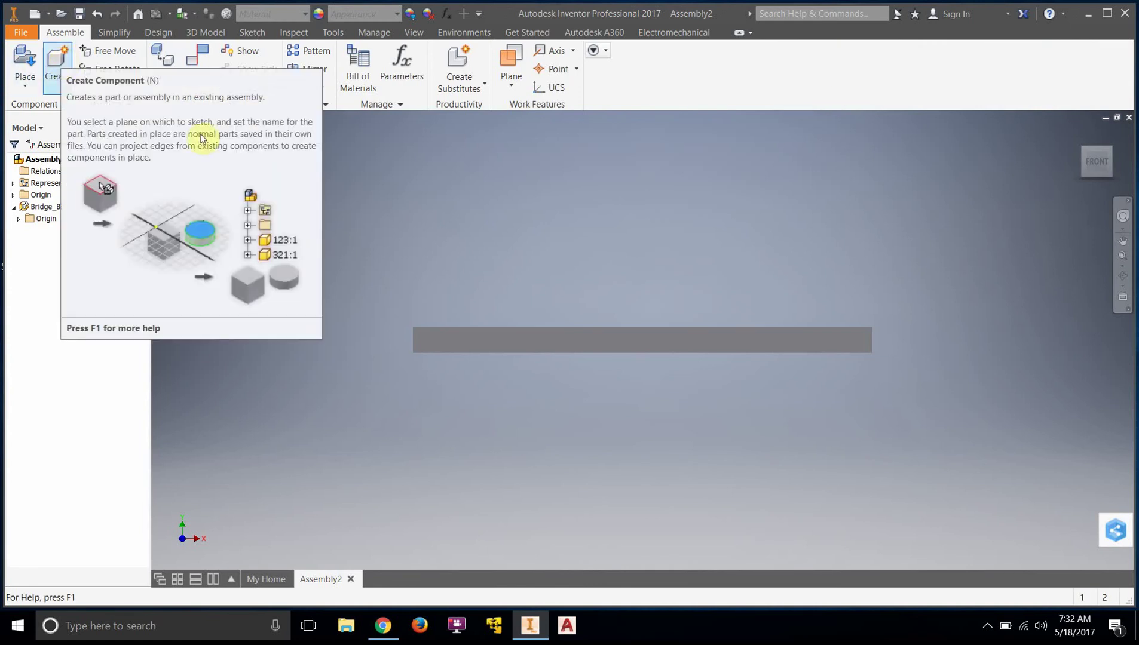
# - Create an in-place component named Bridge_Top from the Standard.ipt template, placed on the front face of the Bridge_Bottom bar
pyautogui.click(57, 61)
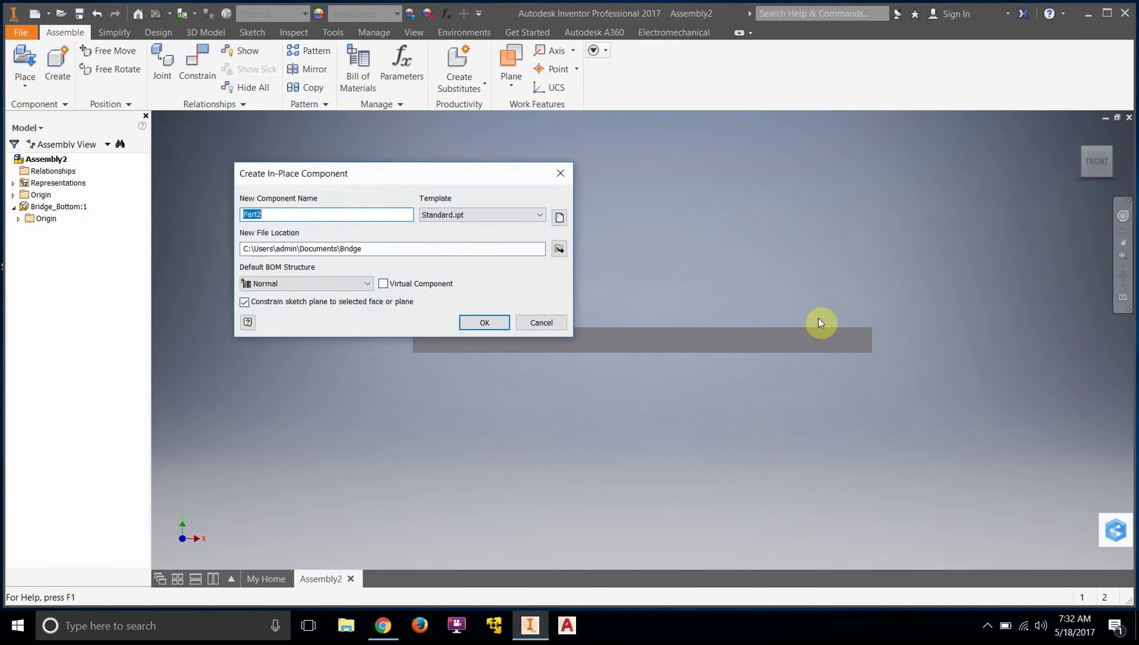
pyautogui.write('Bri')
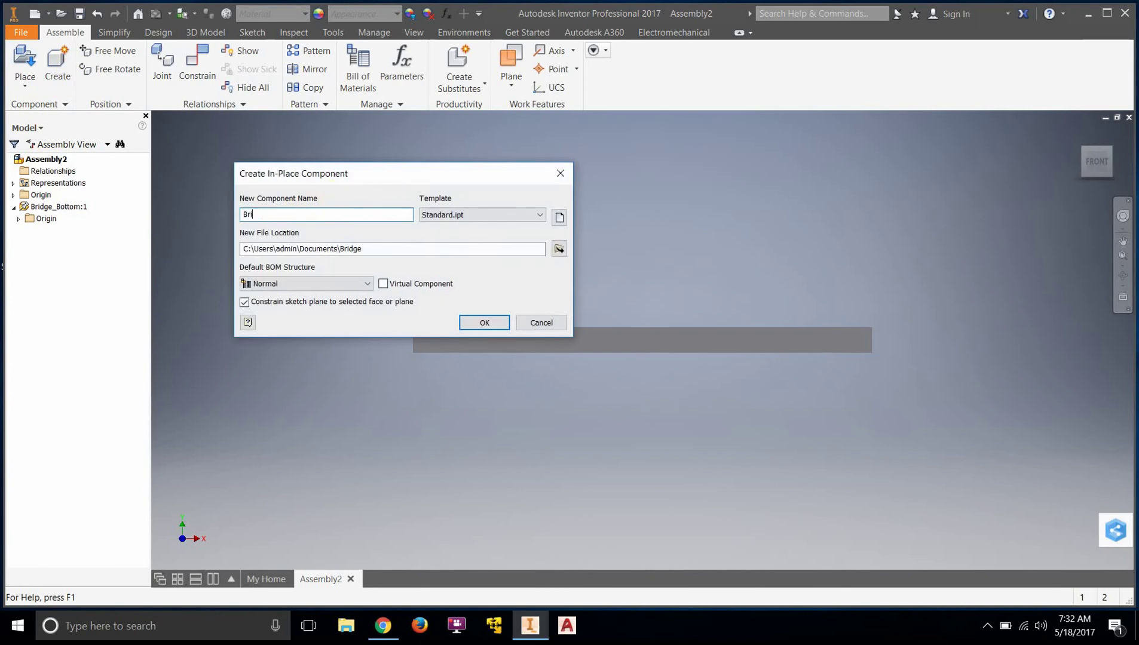
pyautogui.write('dge_Top')
pyautogui.click(488, 326)
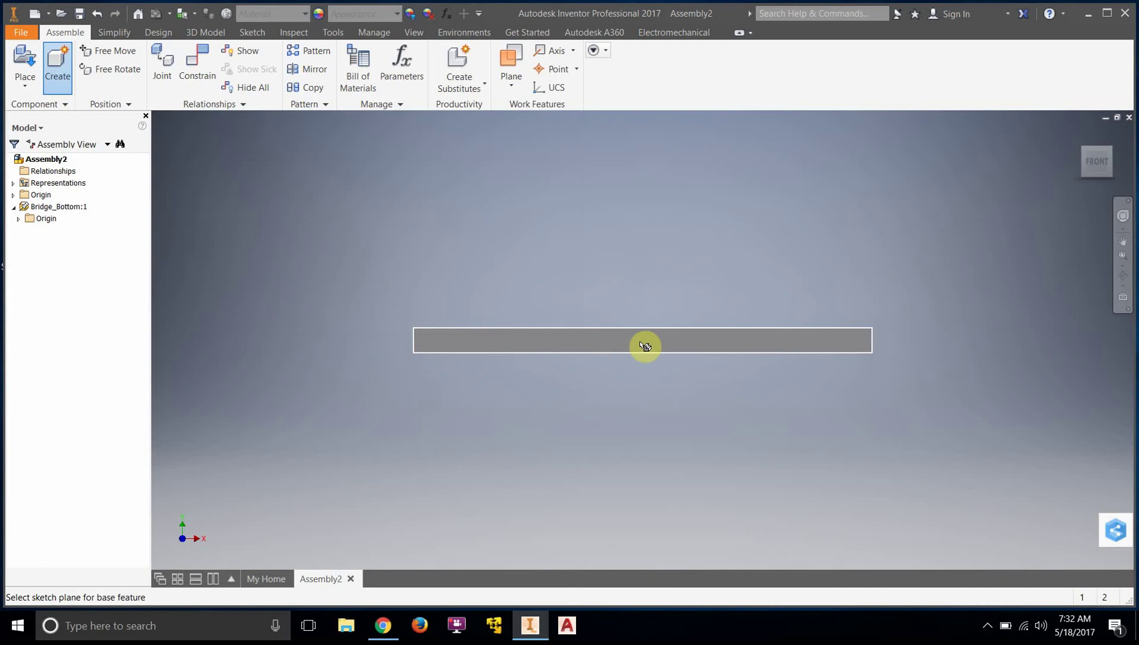
pyautogui.click(845, 338)
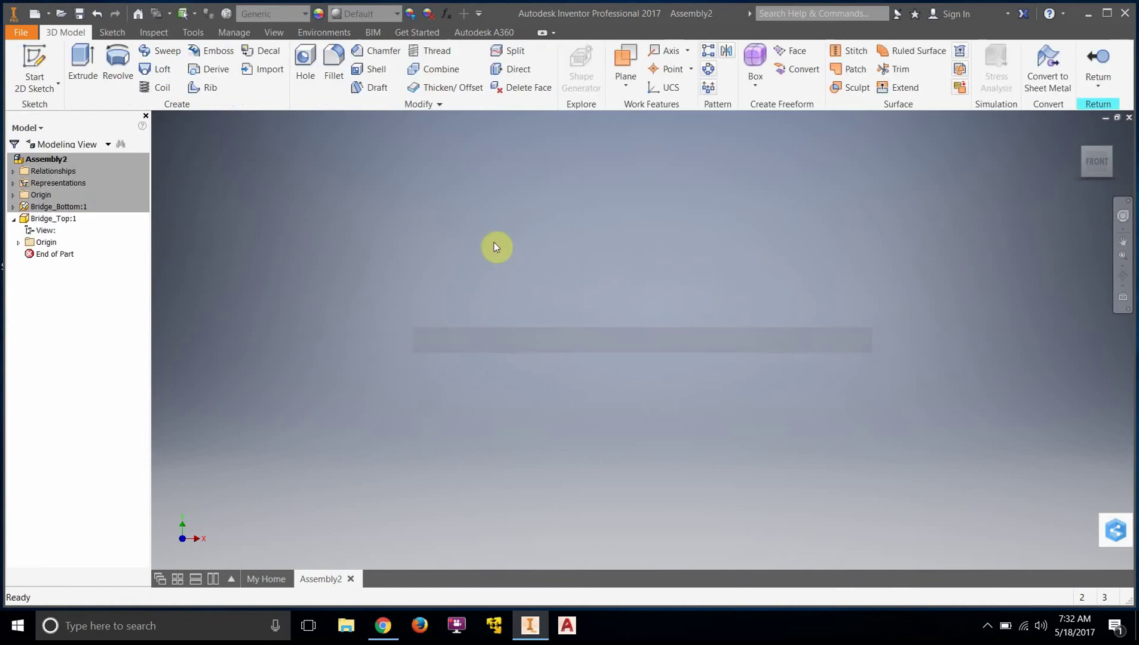
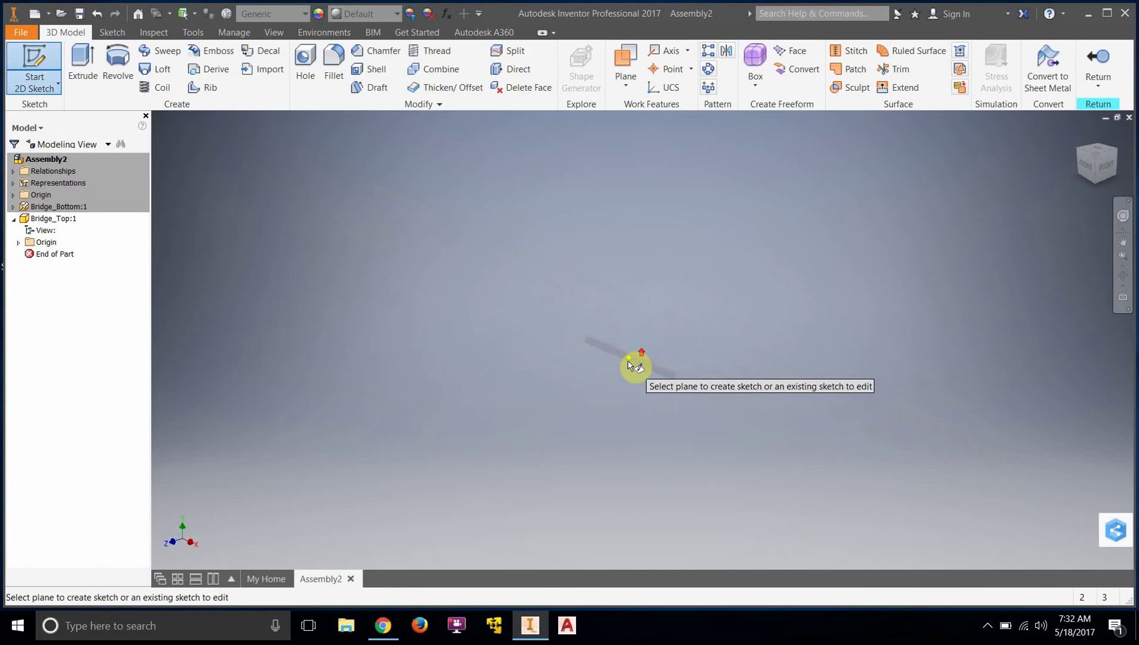
# - Start a sketch on Bridge_Top's XY plane and project the outline of the Bridge_Bottom bar's front face into it
pyautogui.scroll(6, 633, 367)
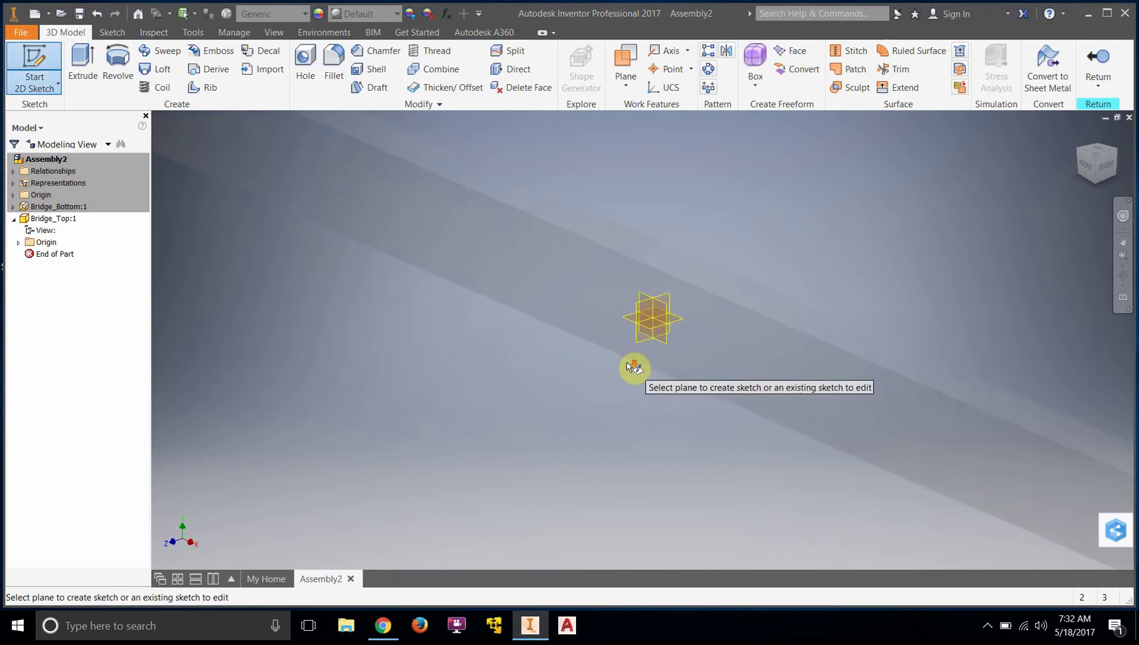
pyautogui.click(660, 309)
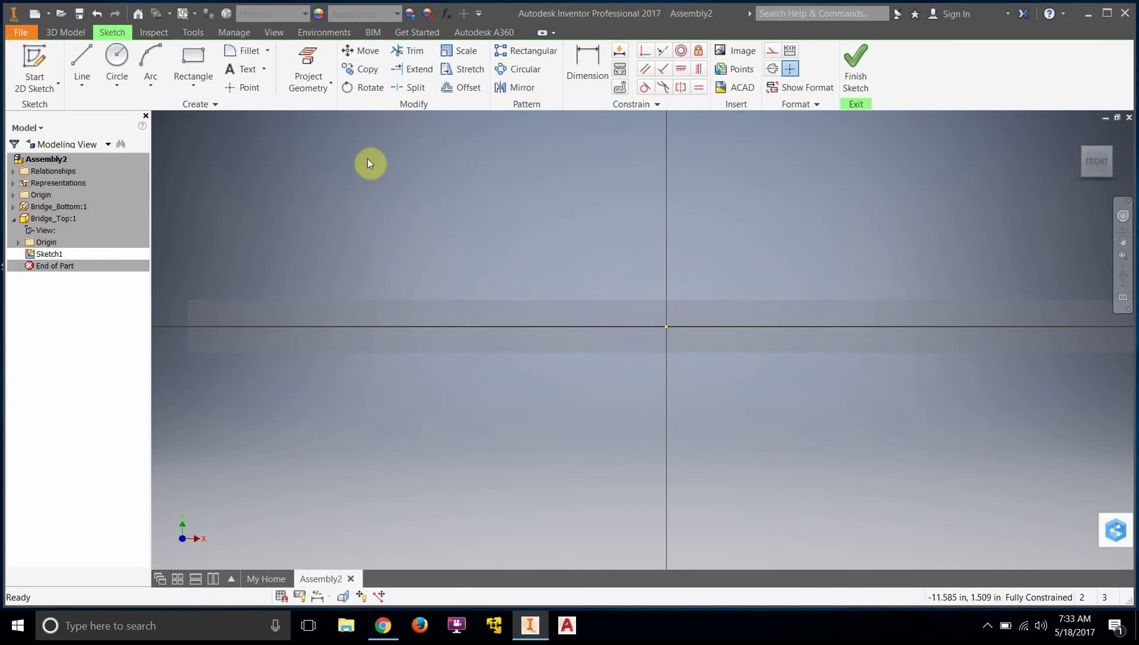
pyautogui.click(308, 66)
pyautogui.click(306, 67)
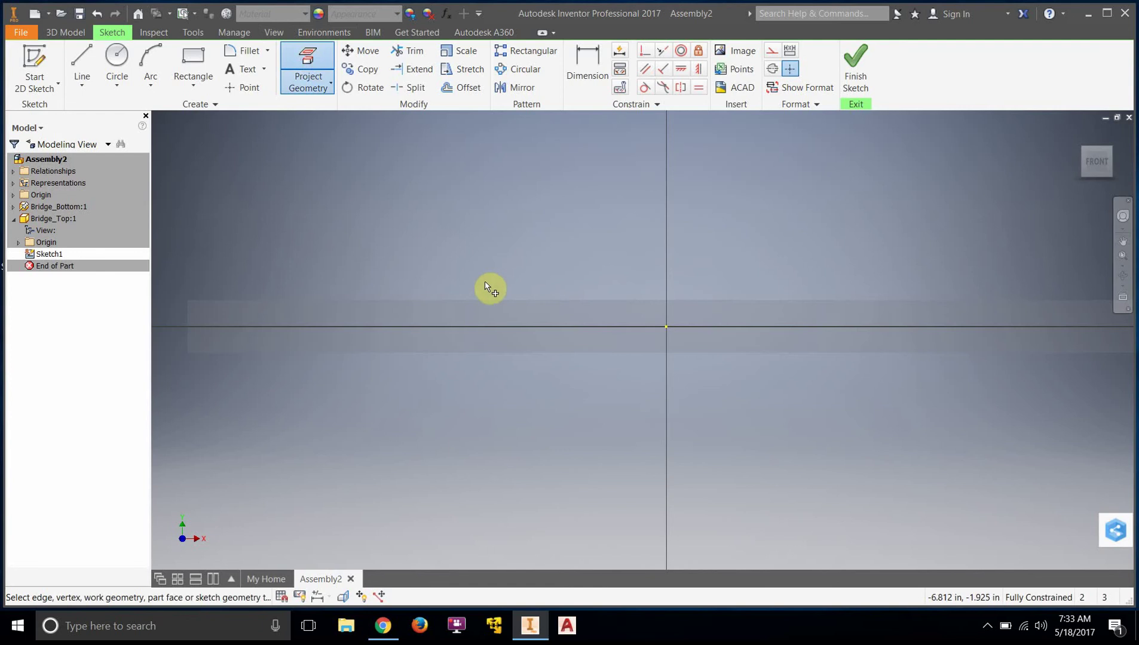
pyautogui.click(481, 304)
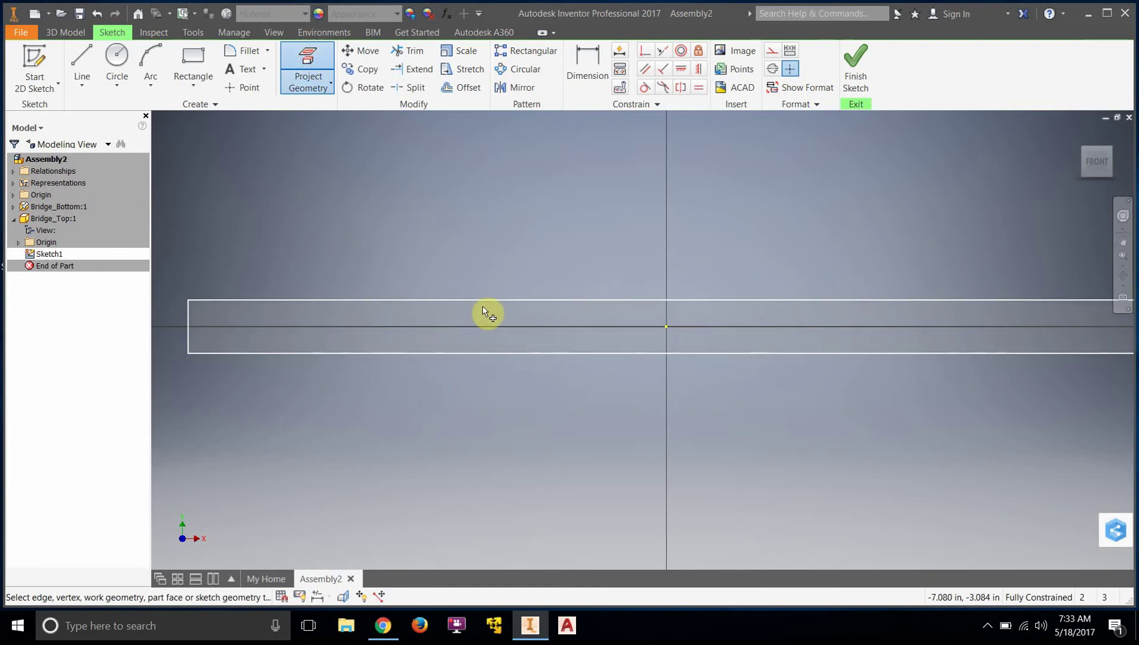
pyautogui.click(482, 310)
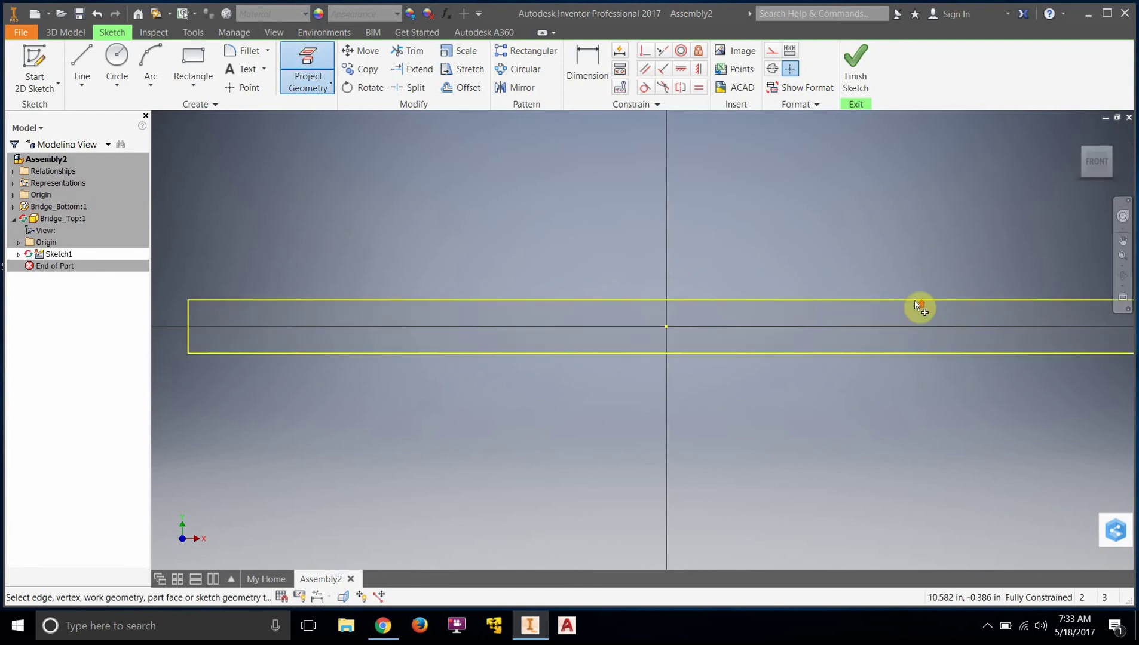
# - Sketch a long horizontal two-point rectangle, about 27 in long and 1.6 in high, above the projected Bridge_Bottom outline
pyautogui.scroll(-5, 920, 307)
pyautogui.scroll(3, 903, 315)
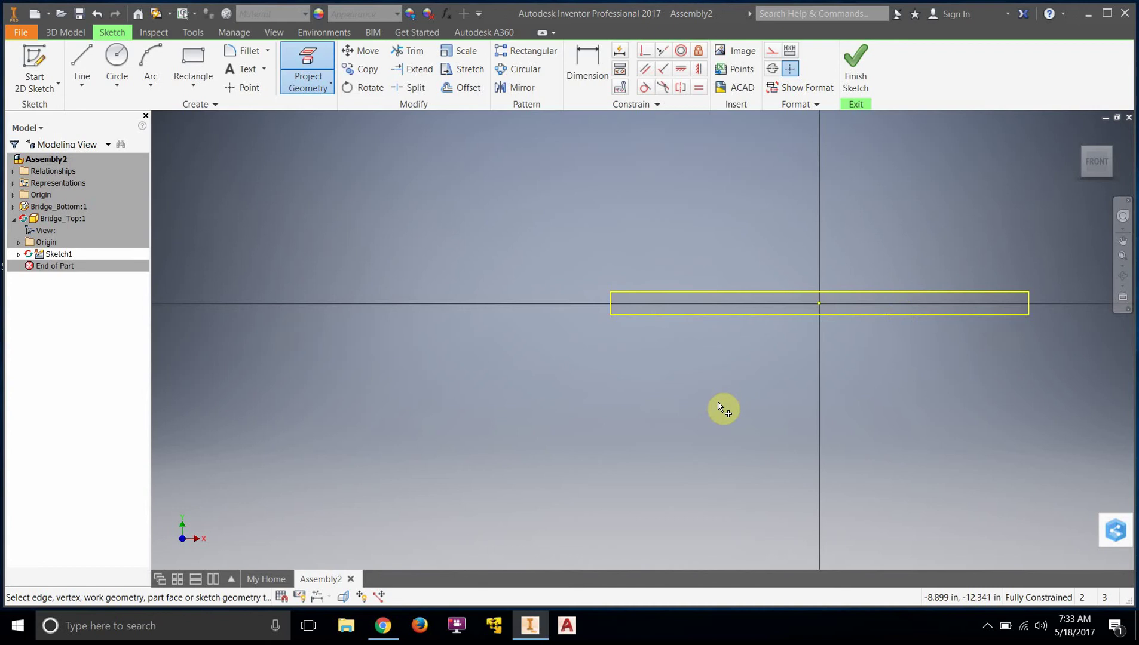
pyautogui.scroll(-2, 1093, 337)
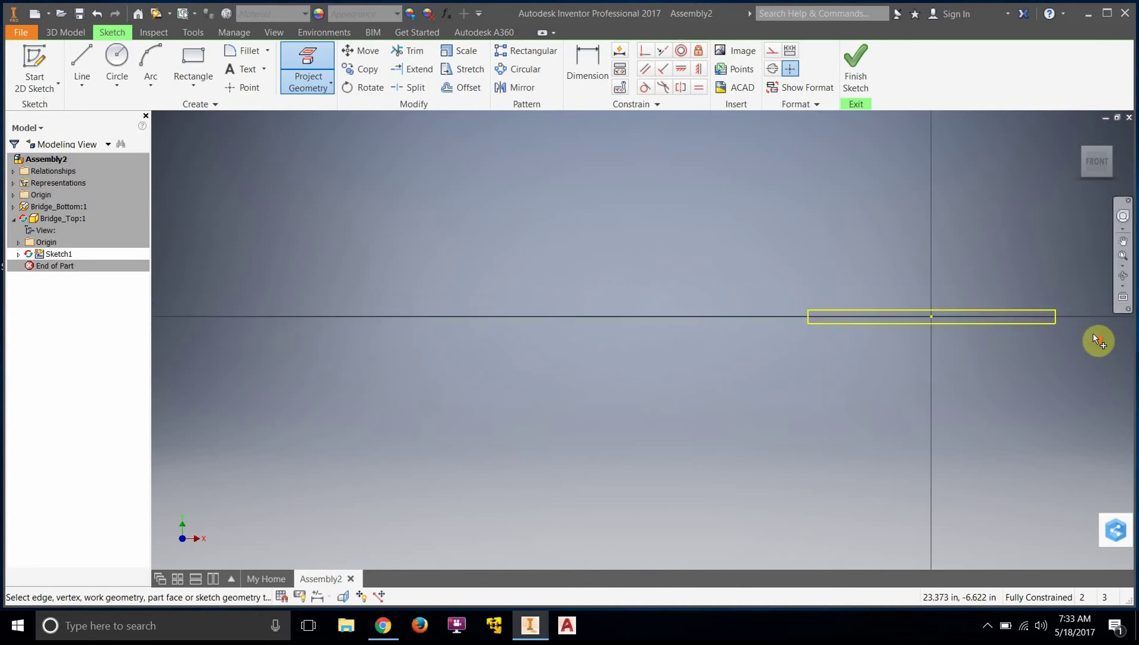
pyautogui.scroll(5, 1093, 335)
pyautogui.scroll(-2, 1093, 302)
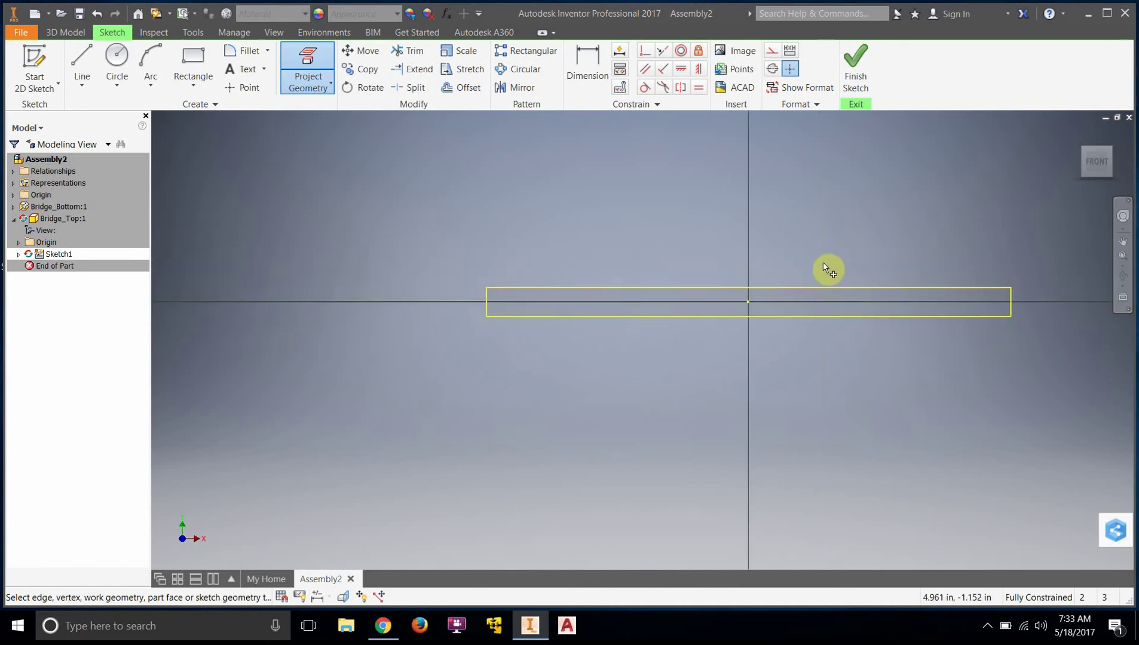
pyautogui.click(190, 55)
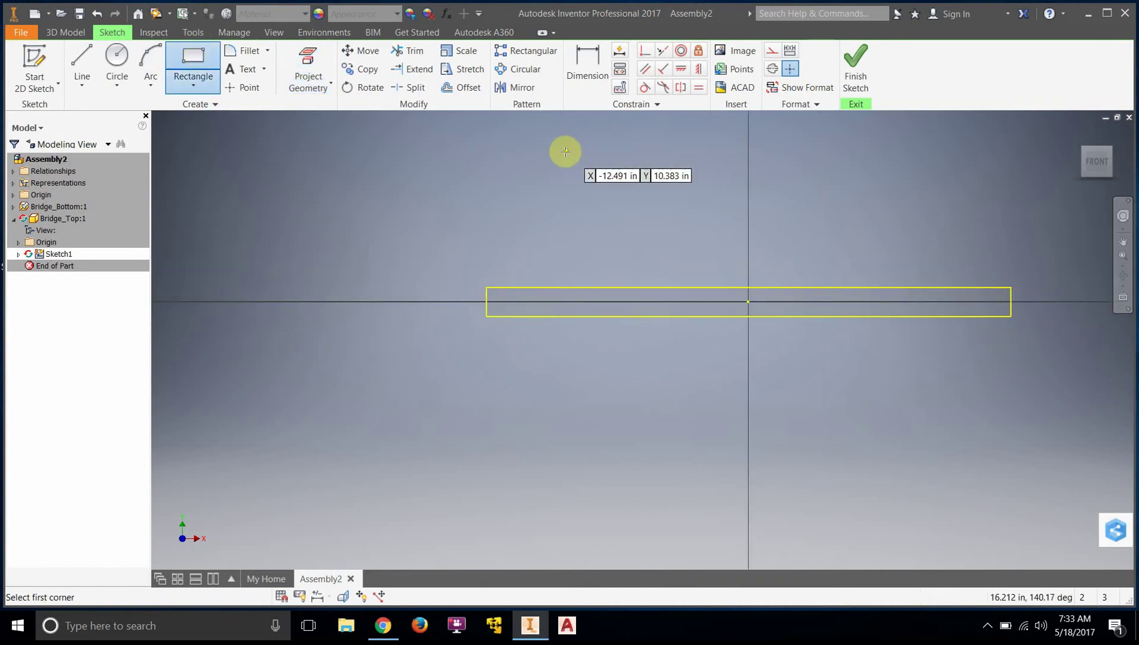
pyautogui.click(539, 152)
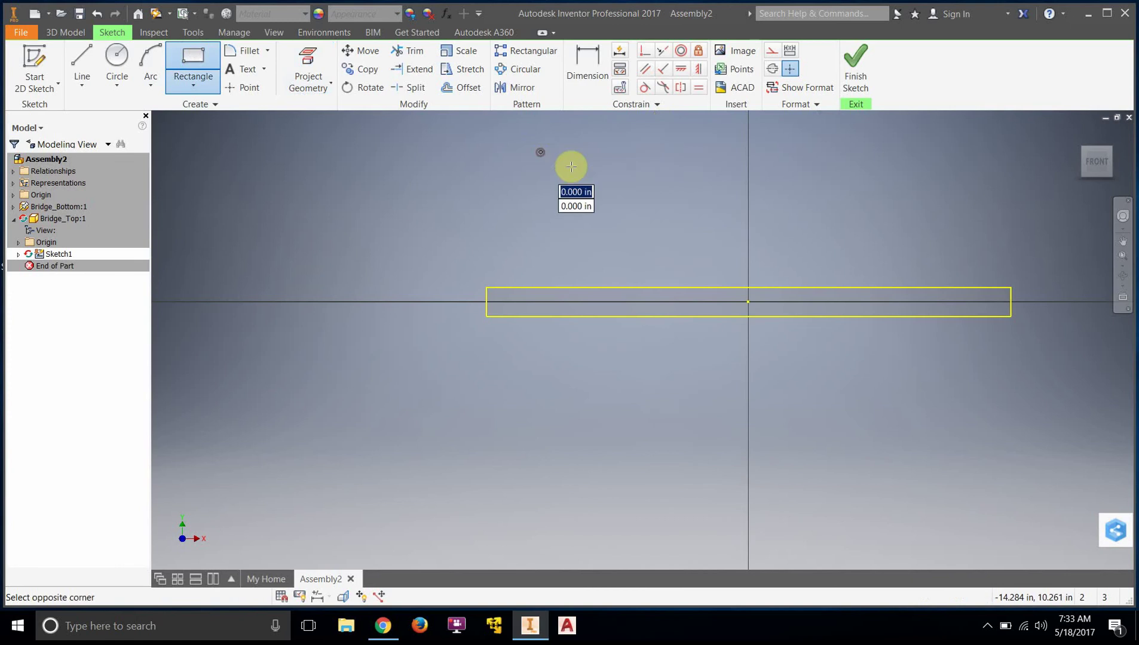
pyautogui.click(934, 176)
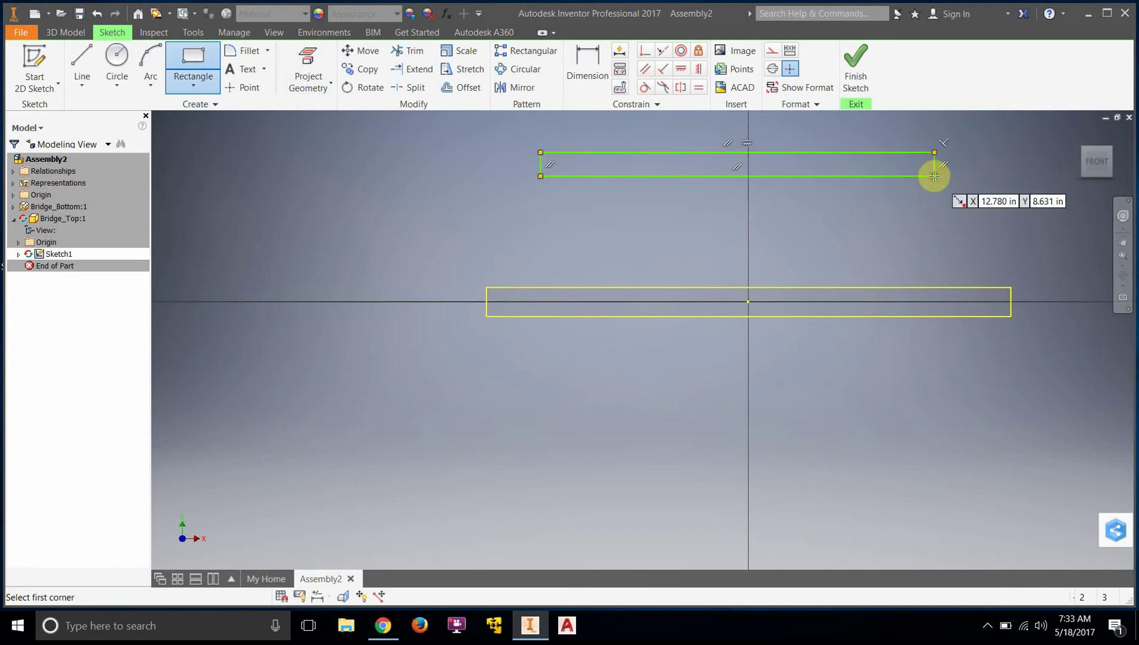
pyautogui.rightClick(885, 223)
pyautogui.click(940, 224)
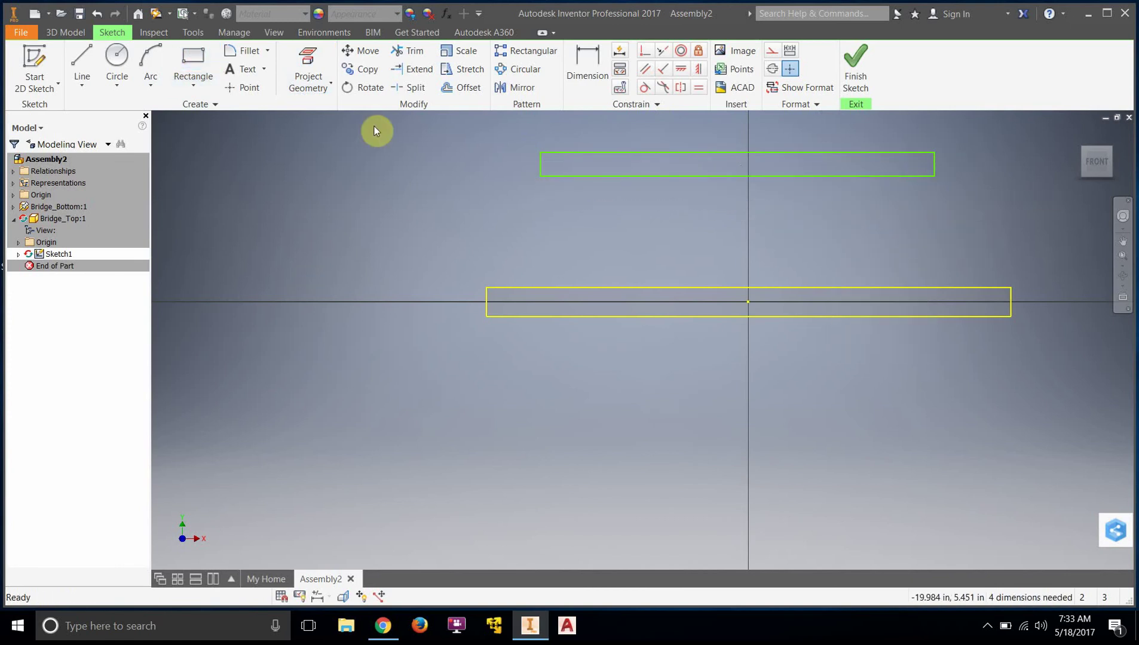
# - Dimension the new rectangle's short side and set its height to 2 in
pyautogui.click(605, 75)
pyautogui.click(540, 167)
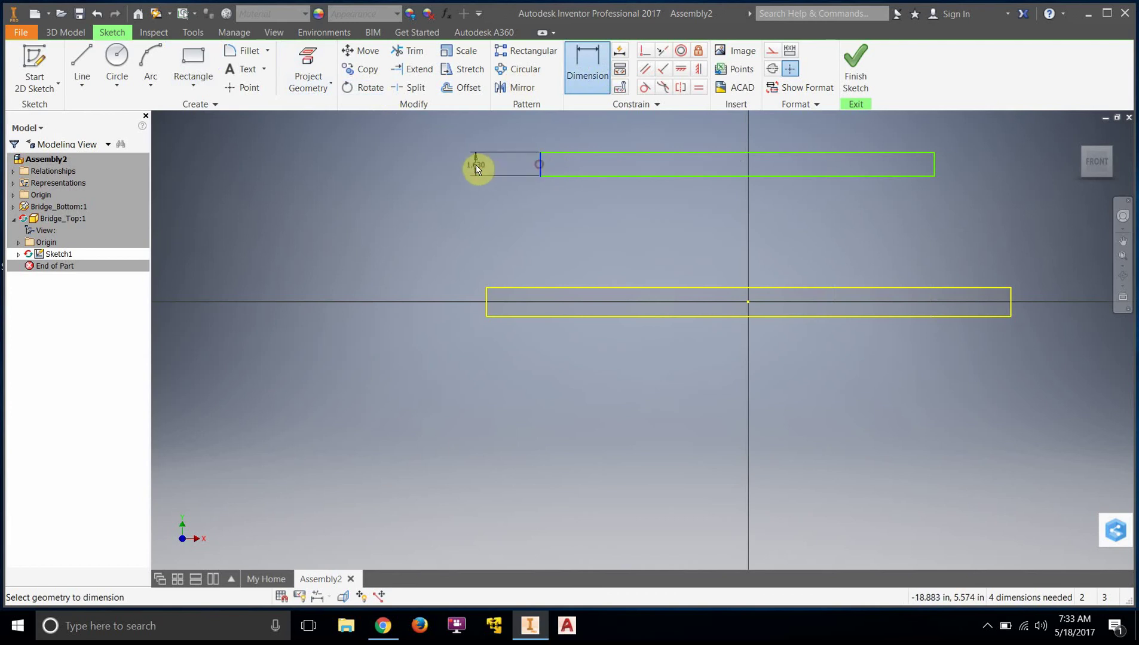
pyautogui.click(466, 168)
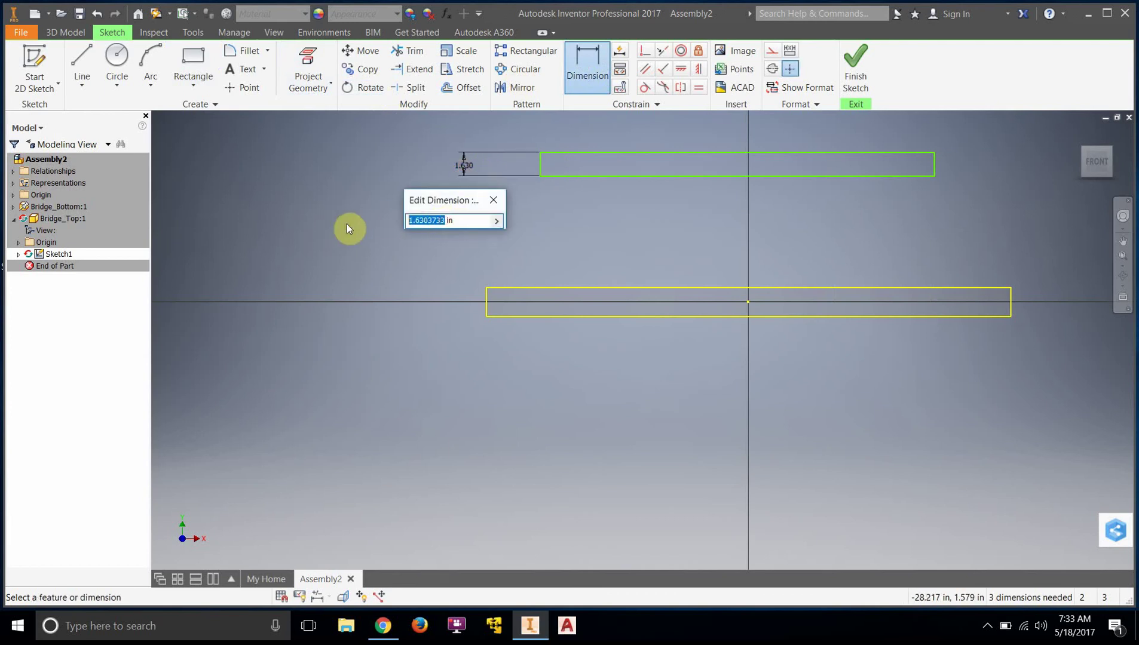
pyautogui.write('2')
pyautogui.click(498, 203)
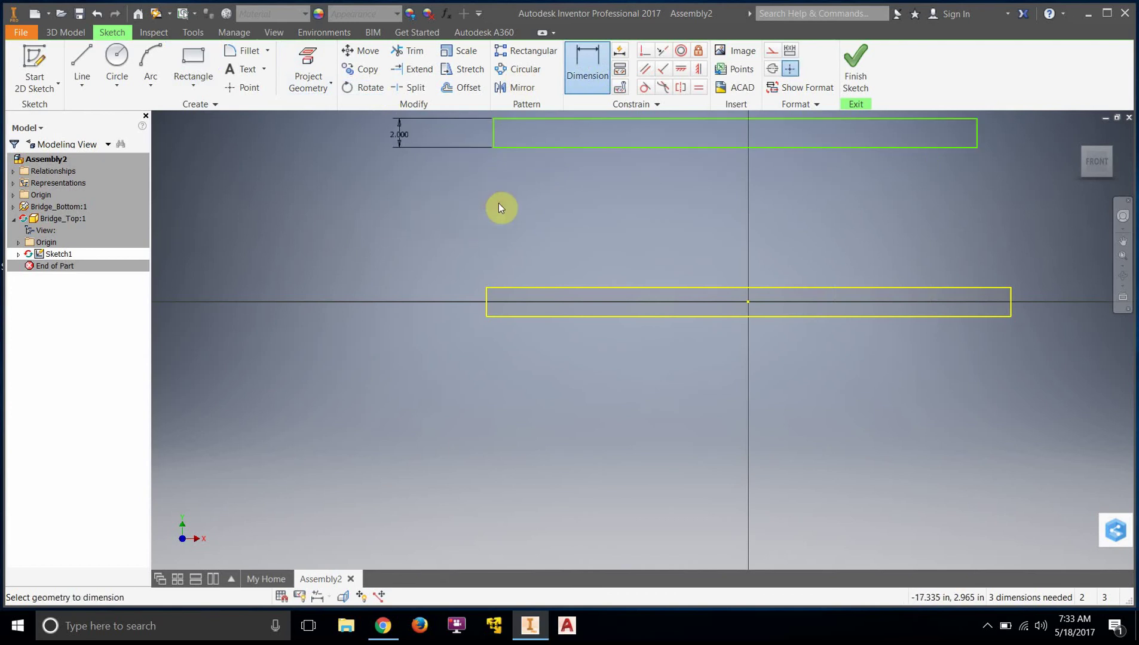
# - Dimension the upper rectangle's long side and set its length to 24 in
pyautogui.click(507, 148)
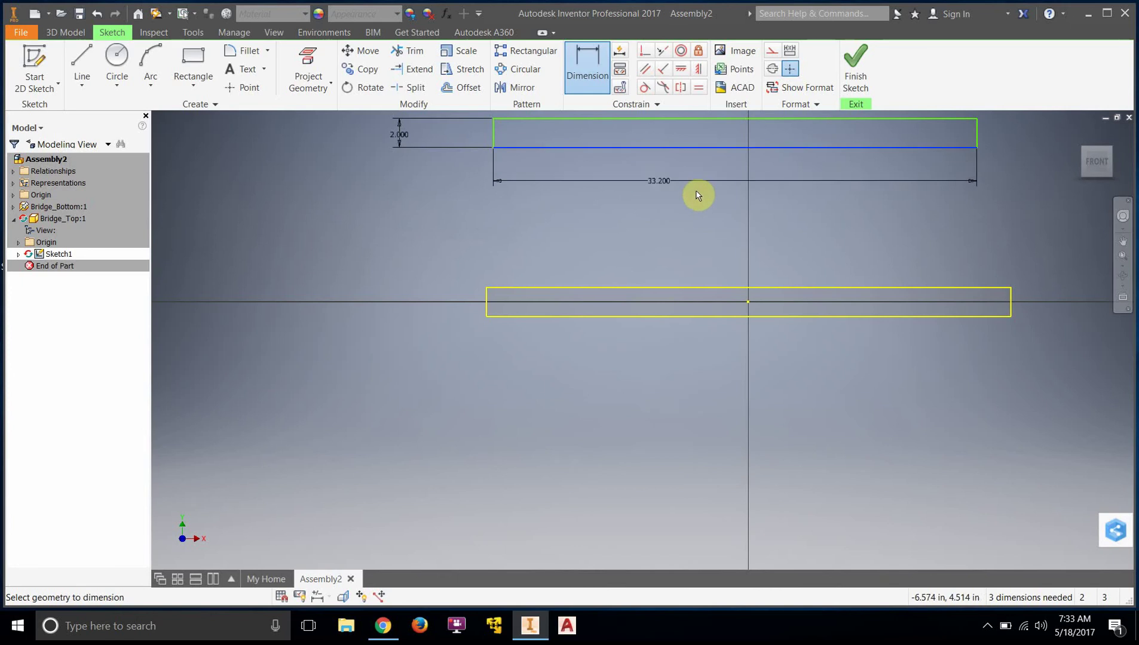
pyautogui.scroll(3, 727, 214)
pyautogui.click(734, 166)
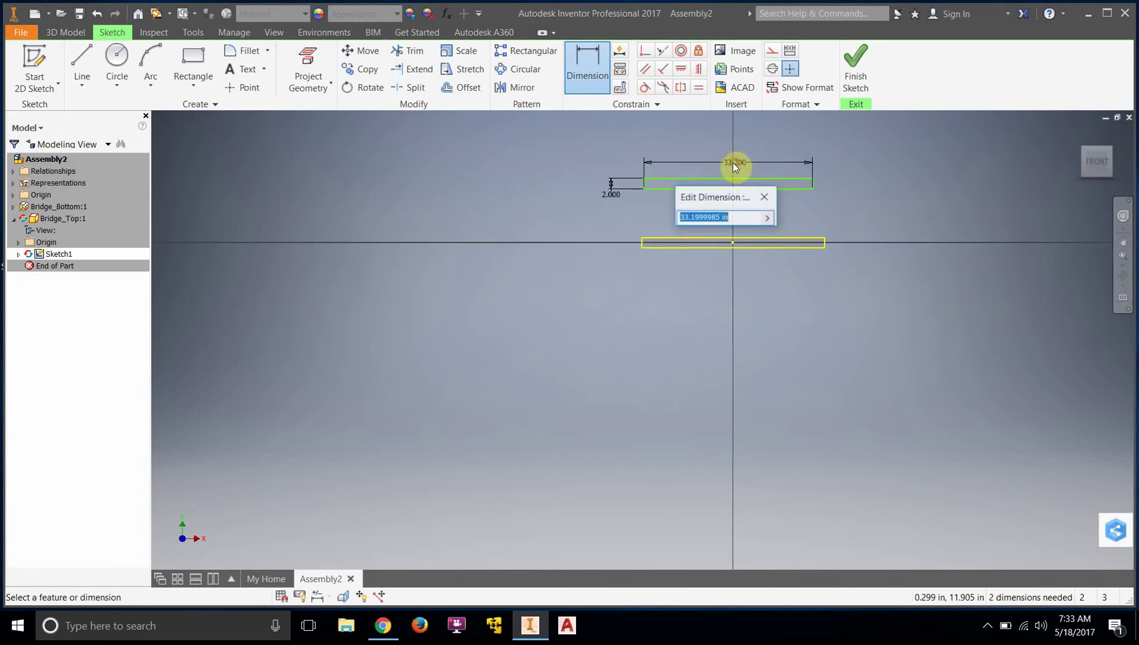
pyautogui.doubleClick(717, 217)
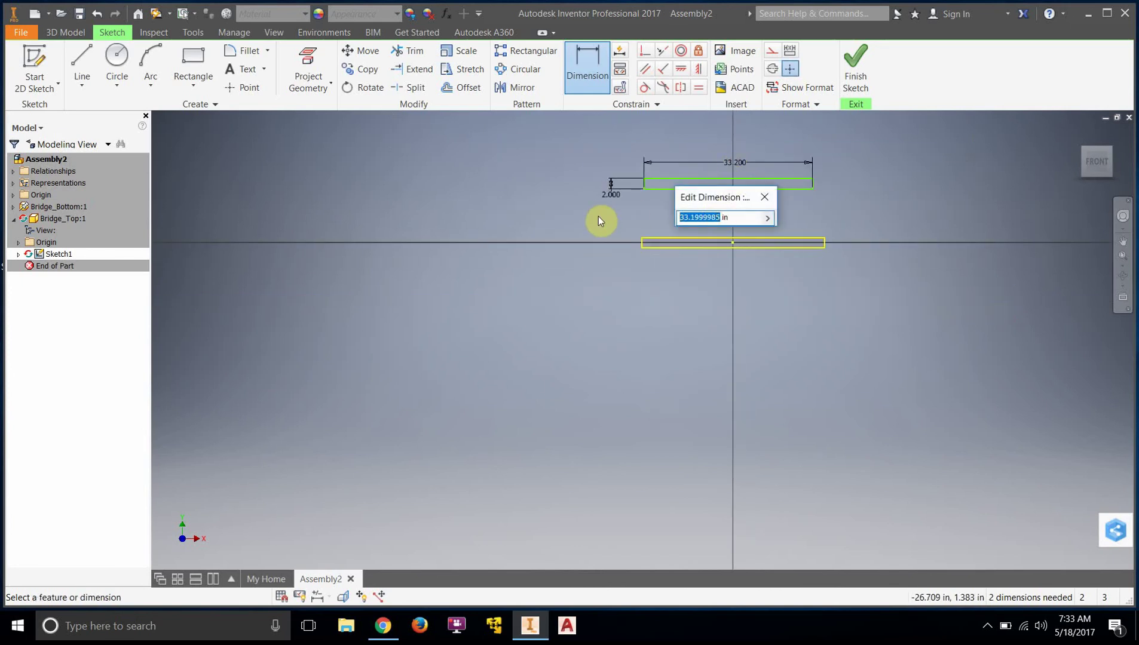
pyautogui.write('24')
pyautogui.press('Return')
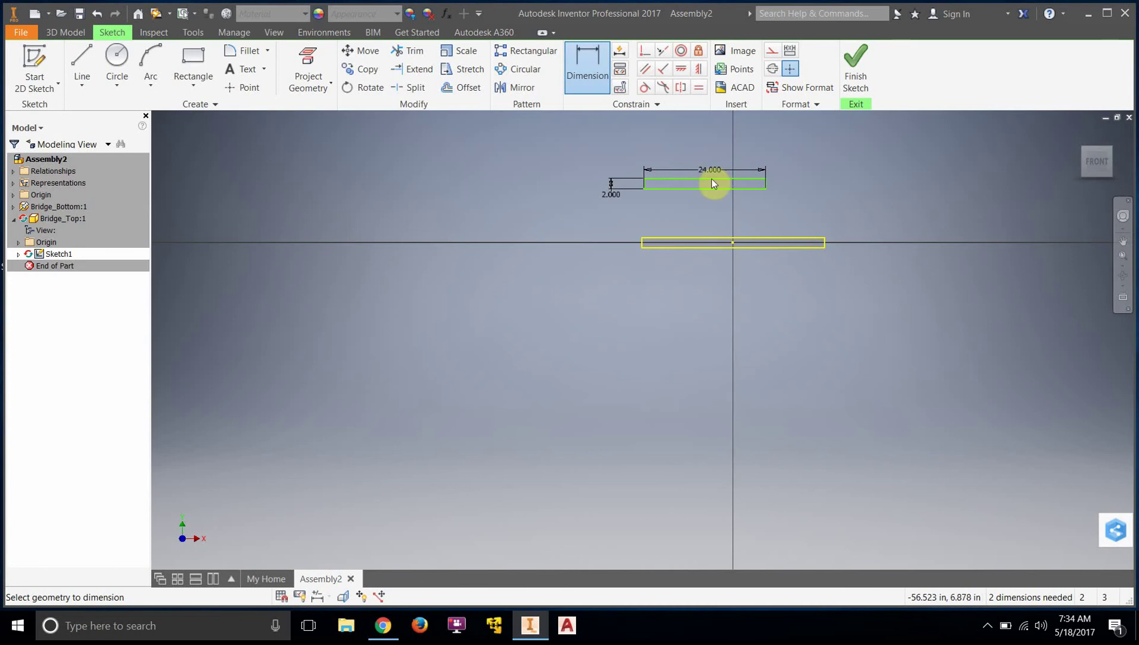
# - Leave dimensioning and move the whole upper rectangle so it sits roughly centered above the projected Bridge_Bottom outline
pyautogui.scroll(-2, 888, 185)
pyautogui.scroll(3, 890, 187)
pyautogui.scroll(3, 889, 188)
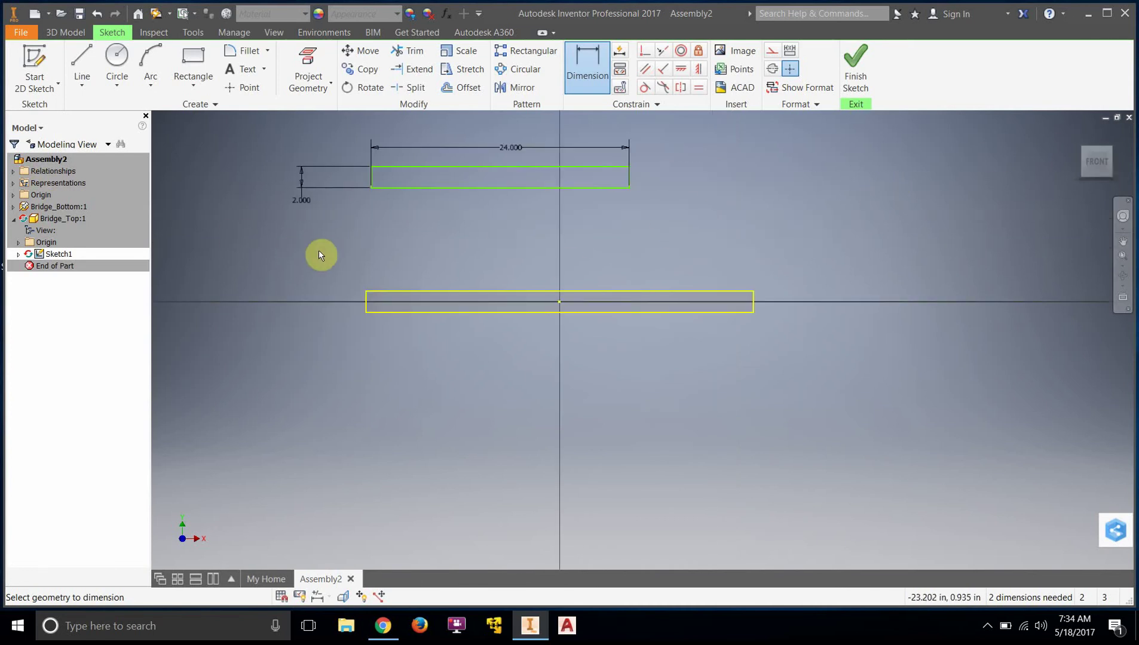
pyautogui.click(262, 130)
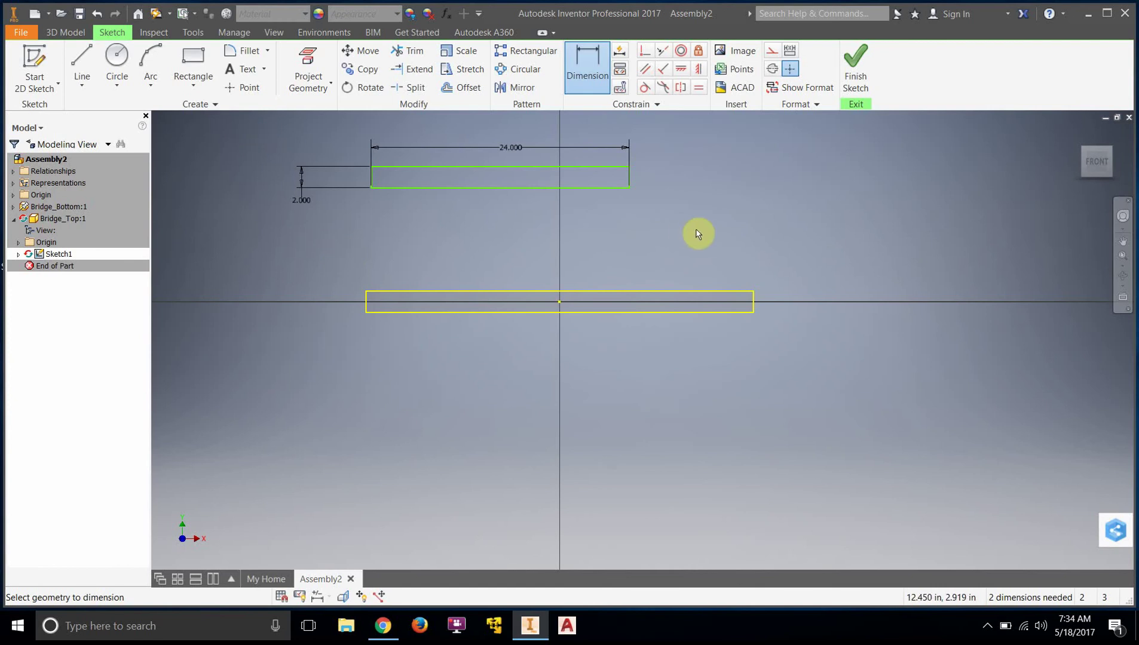
pyautogui.rightClick(724, 224)
pyautogui.click(785, 223)
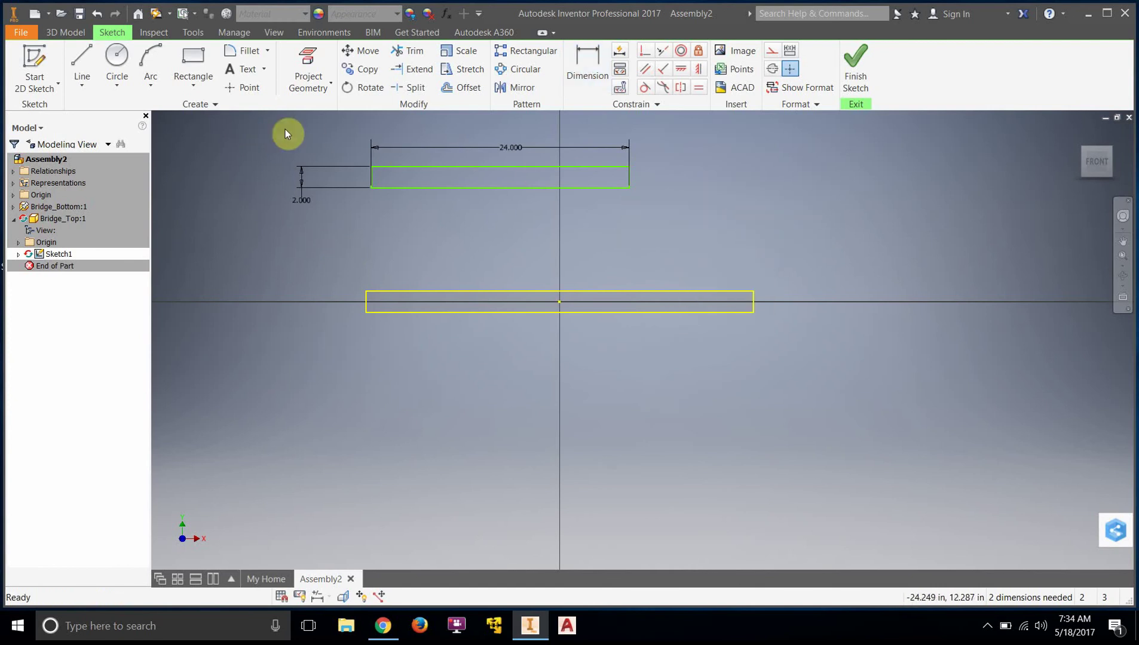
pyautogui.moveTo(284, 130); pyautogui.dragTo(788, 260)
pyautogui.moveTo(594, 172)
pyautogui.mouseDown()
pyautogui.moveTo(648, 168)
pyautogui.moveTo(642, 180)
pyautogui.mouseUp()
pyautogui.click(806, 187)
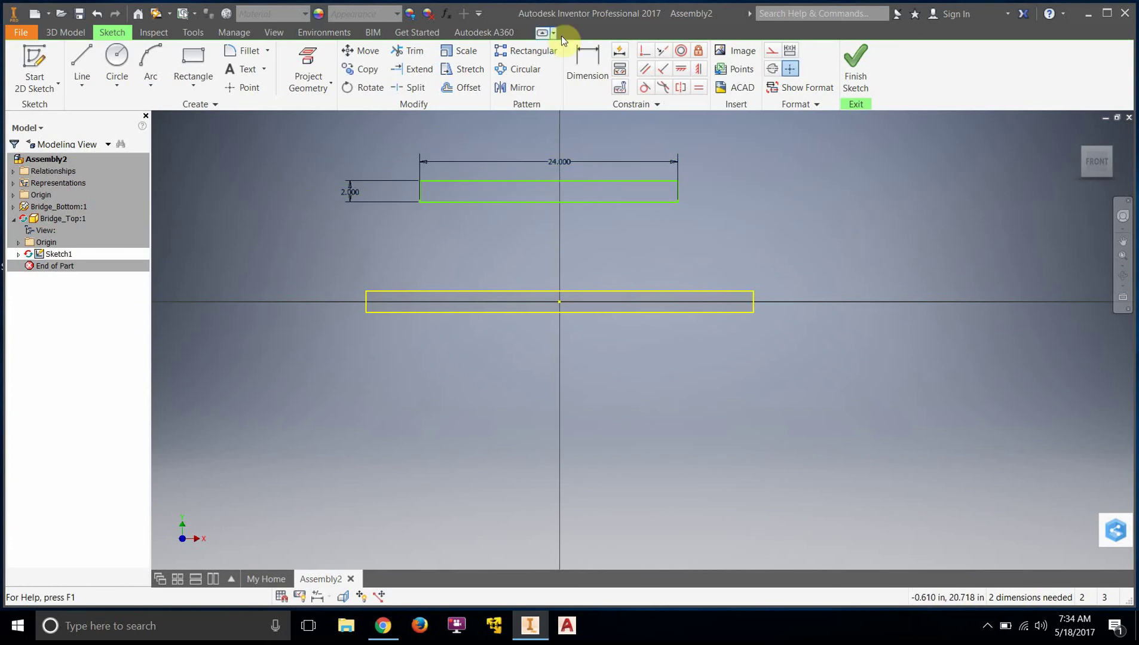
# - Dimension the horizontal offset between the left ends of the projected bar and the upper rectangle and set it to 6 in
pyautogui.click(586, 62)
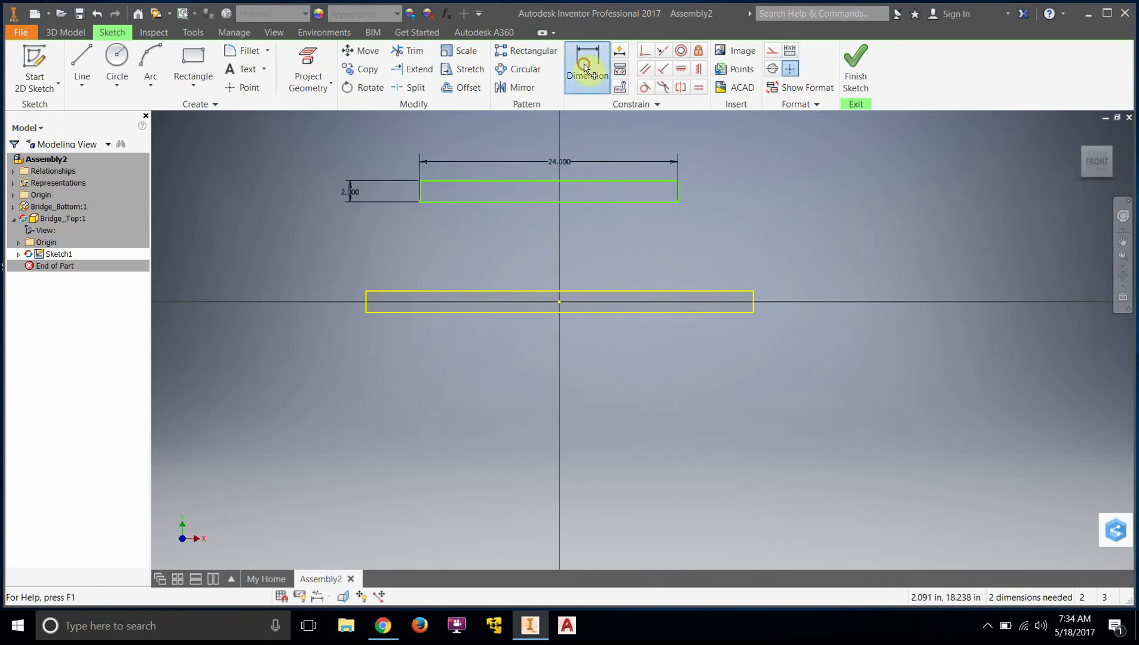
pyautogui.click(366, 303)
pyautogui.click(420, 194)
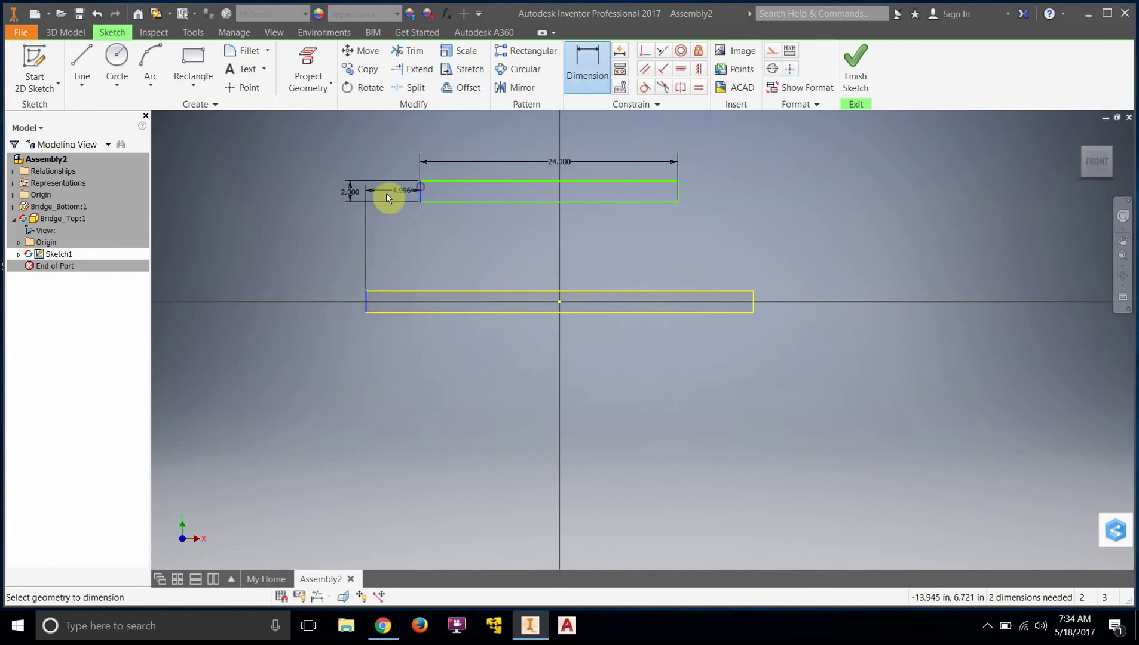
pyautogui.click(289, 239)
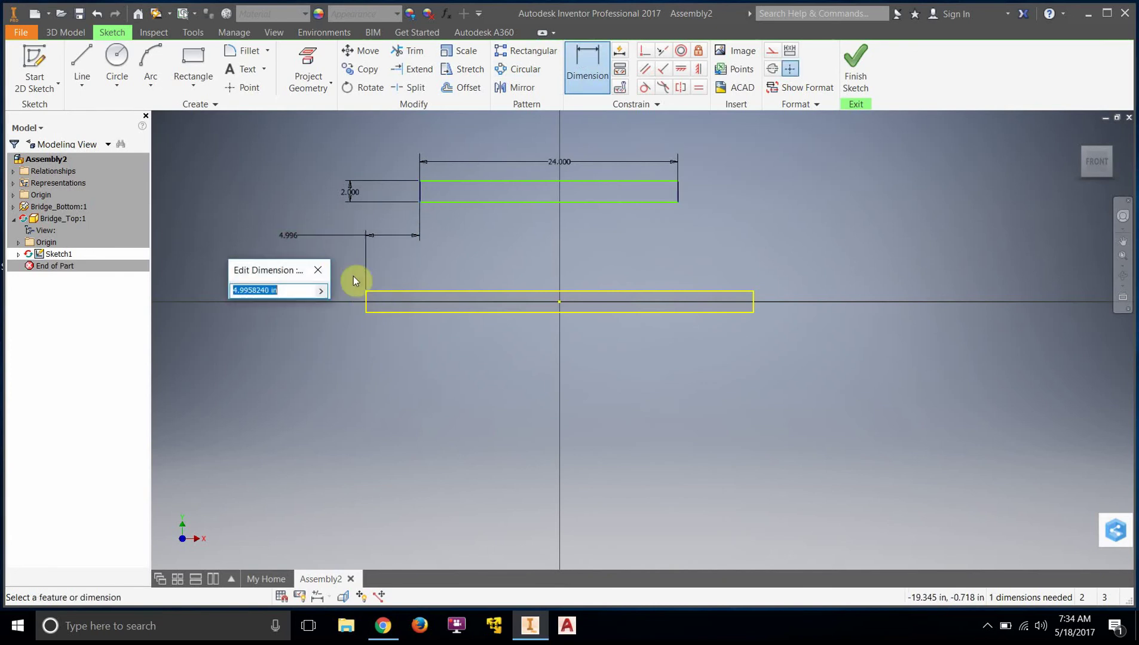
pyautogui.doubleClick(267, 290)
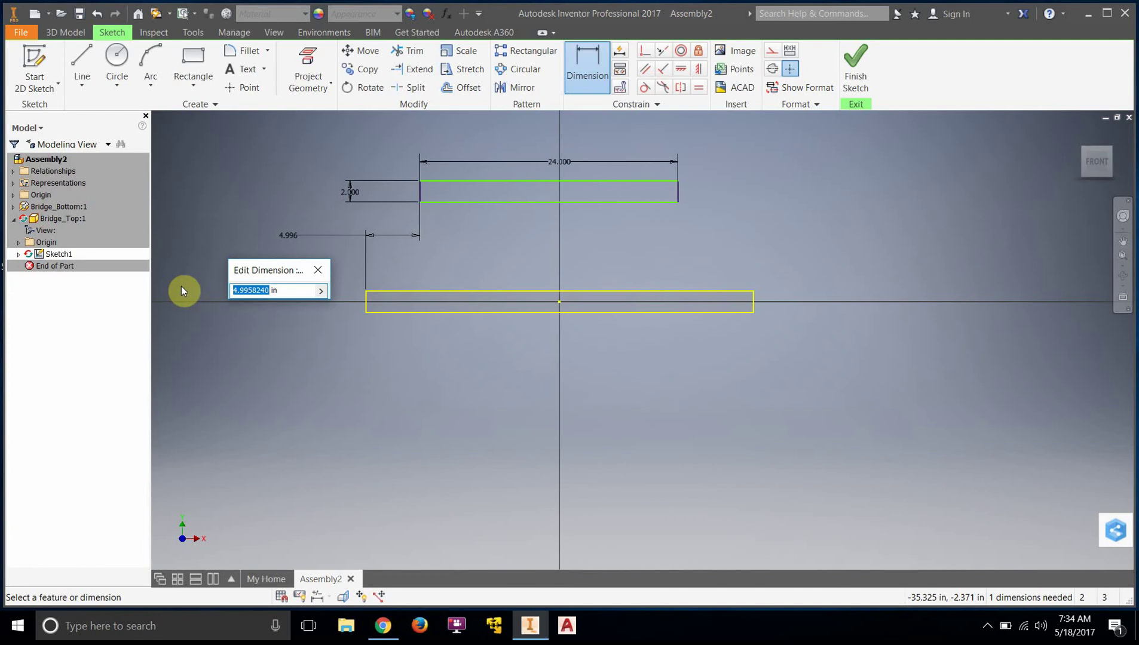
pyautogui.write('6')
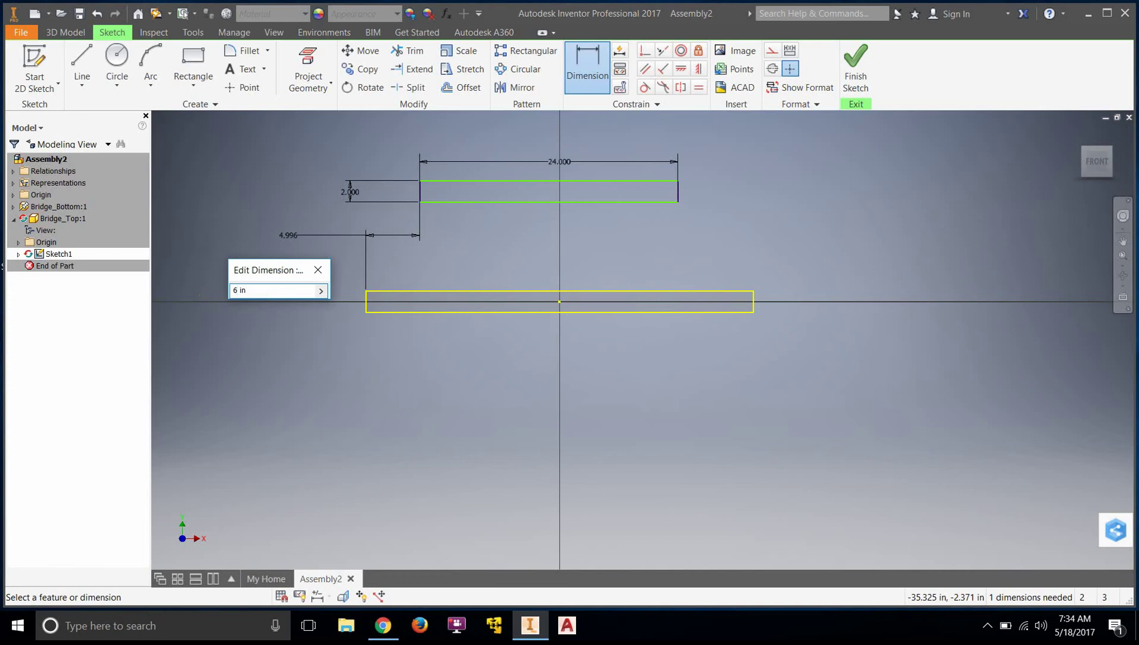
pyautogui.press('Return')
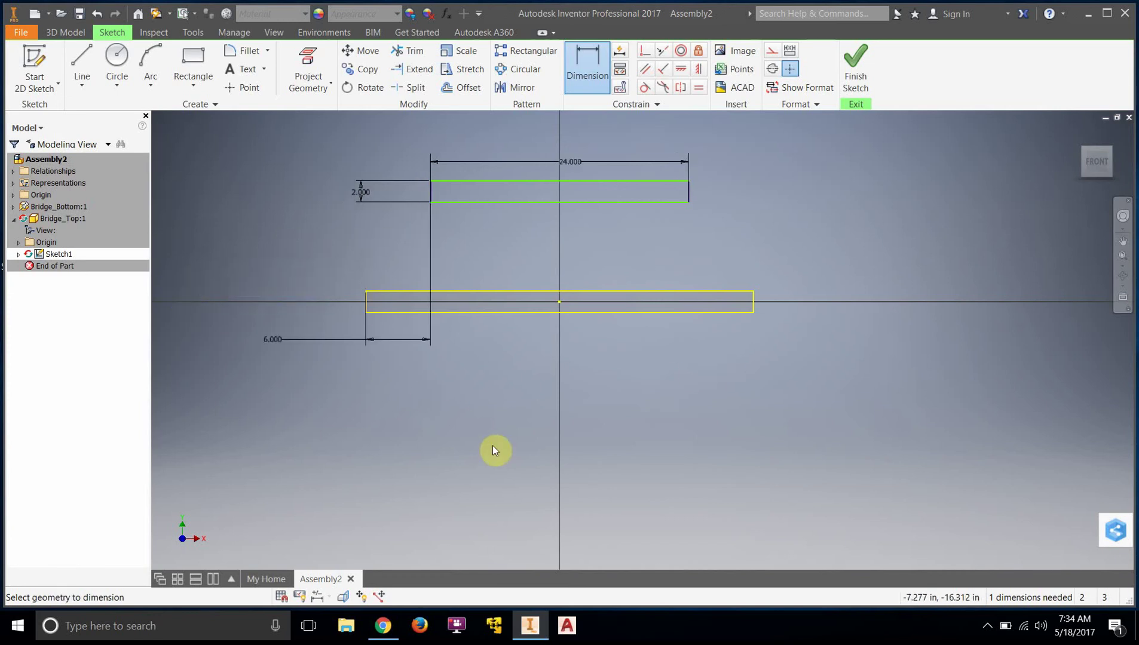
# - Dimension the vertical distance from the upper rectangle's top edge to the projected bar's bottom edge, set it to 15 in, and finish the sketch
pyautogui.click(604, 181)
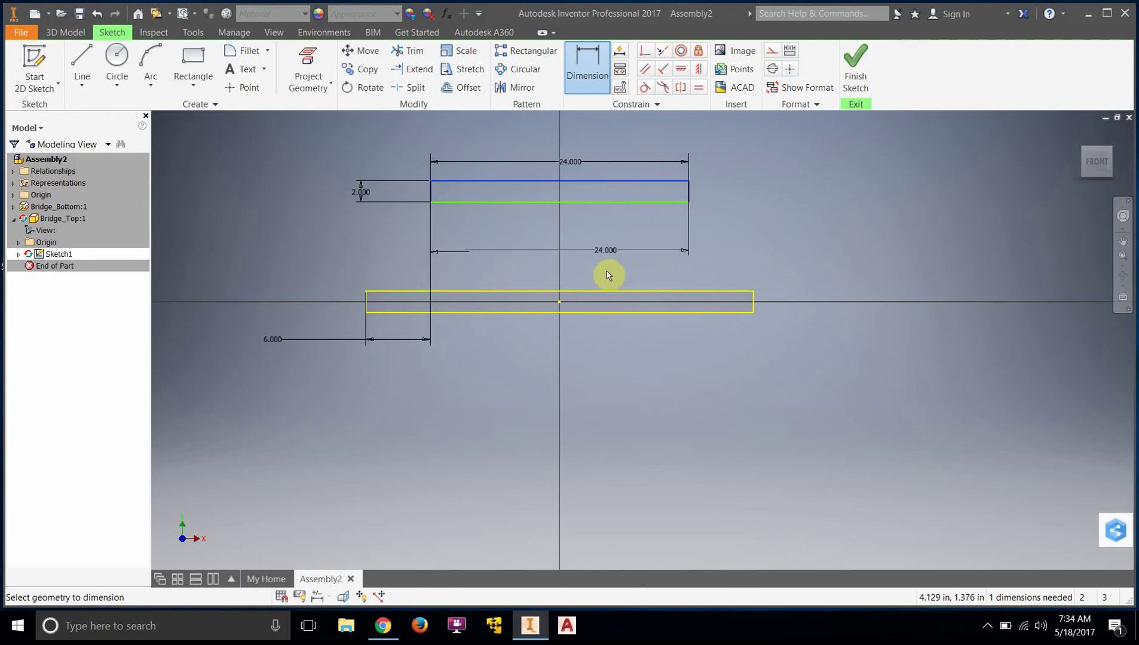
pyautogui.click(605, 313)
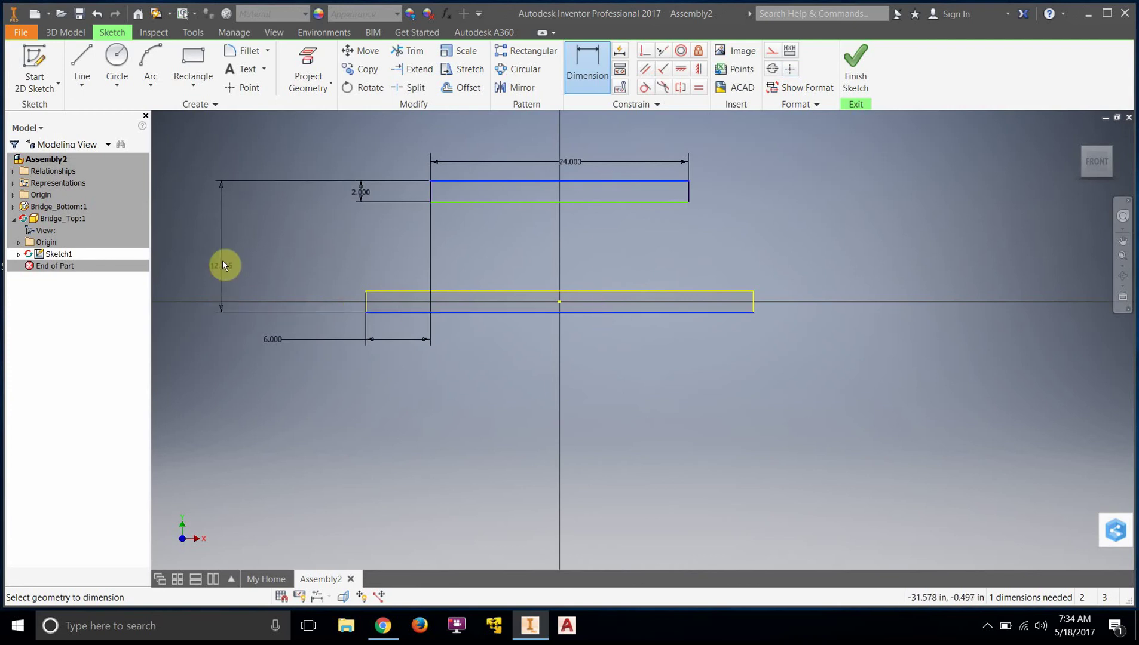
pyautogui.click(223, 261)
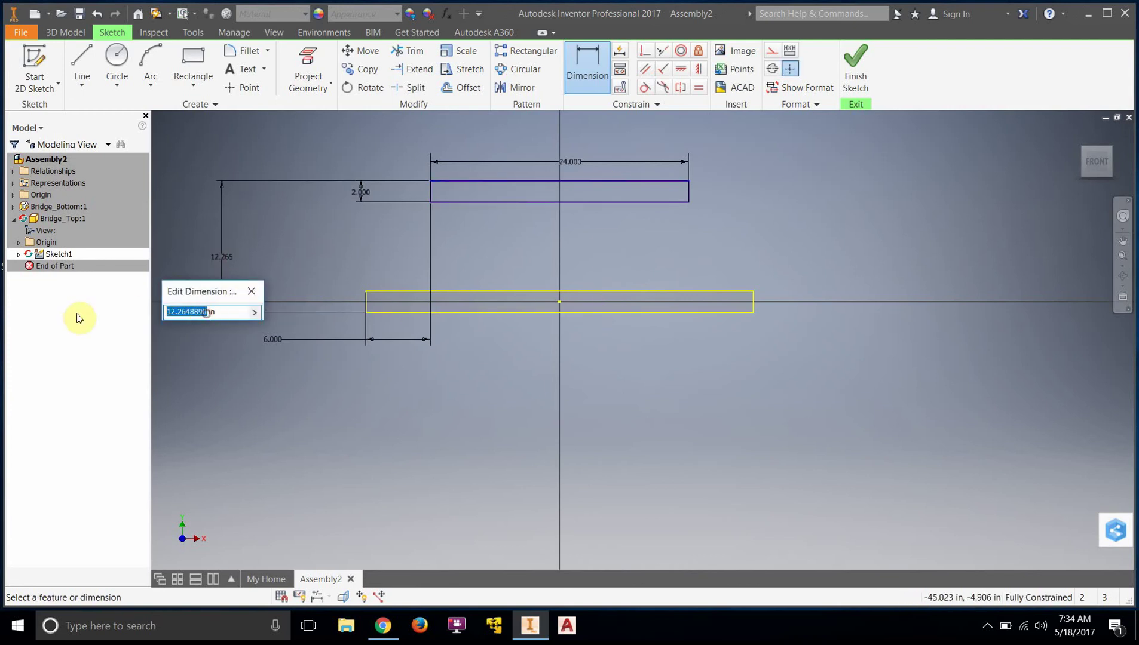
pyautogui.write('15')
pyautogui.press('Return')
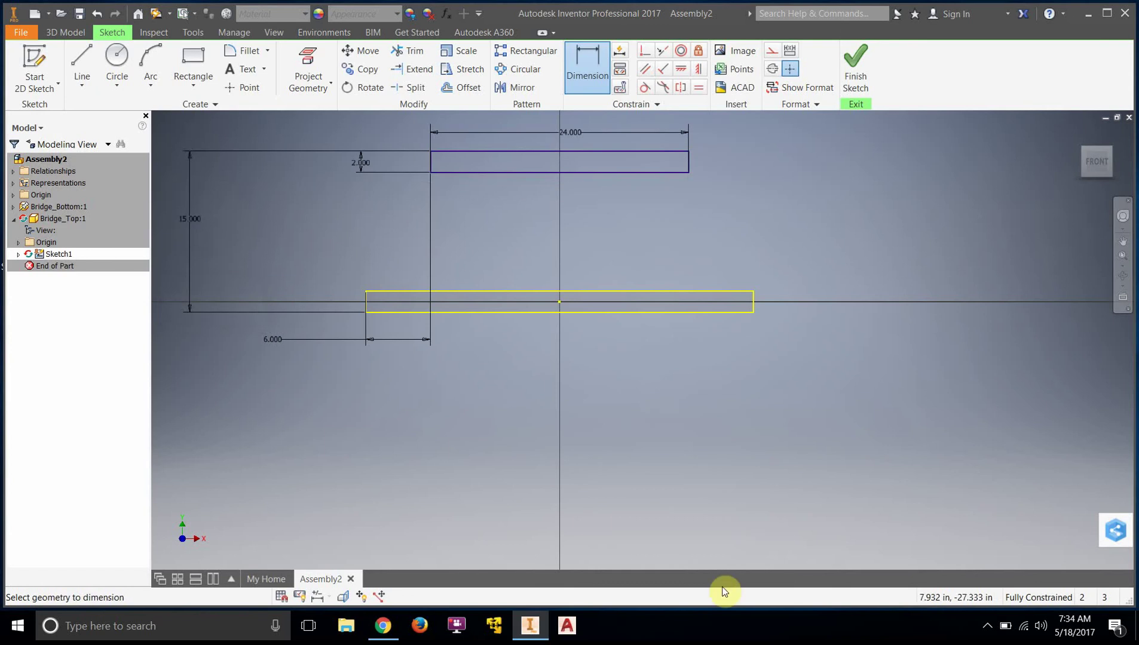
pyautogui.scroll(-3, 762, 457)
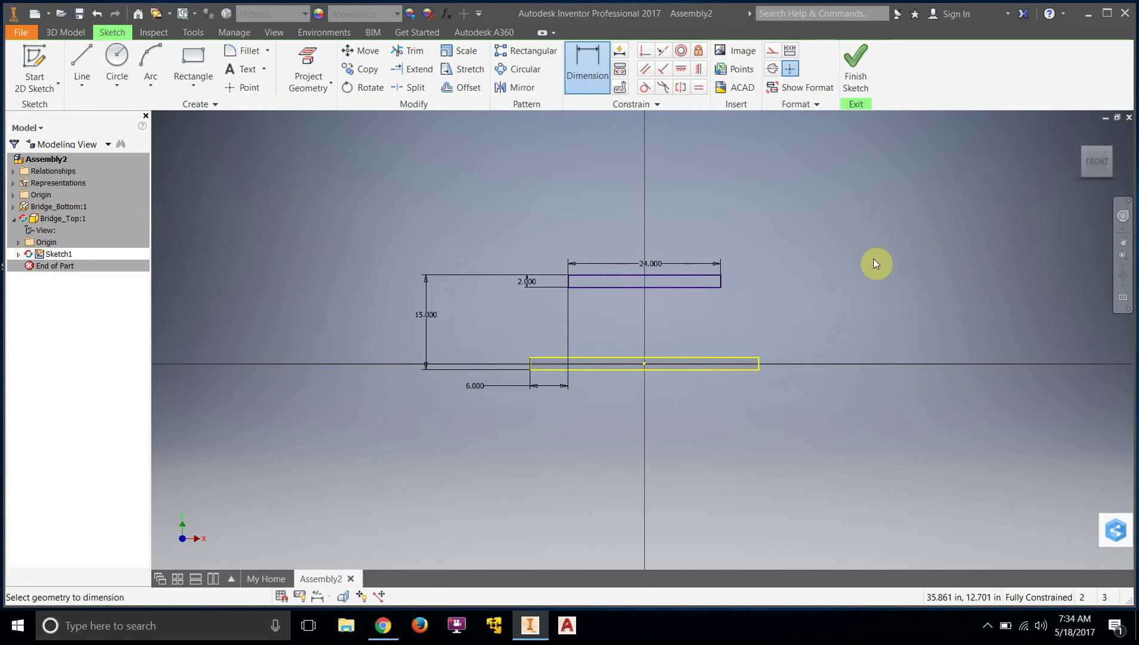
pyautogui.click(868, 72)
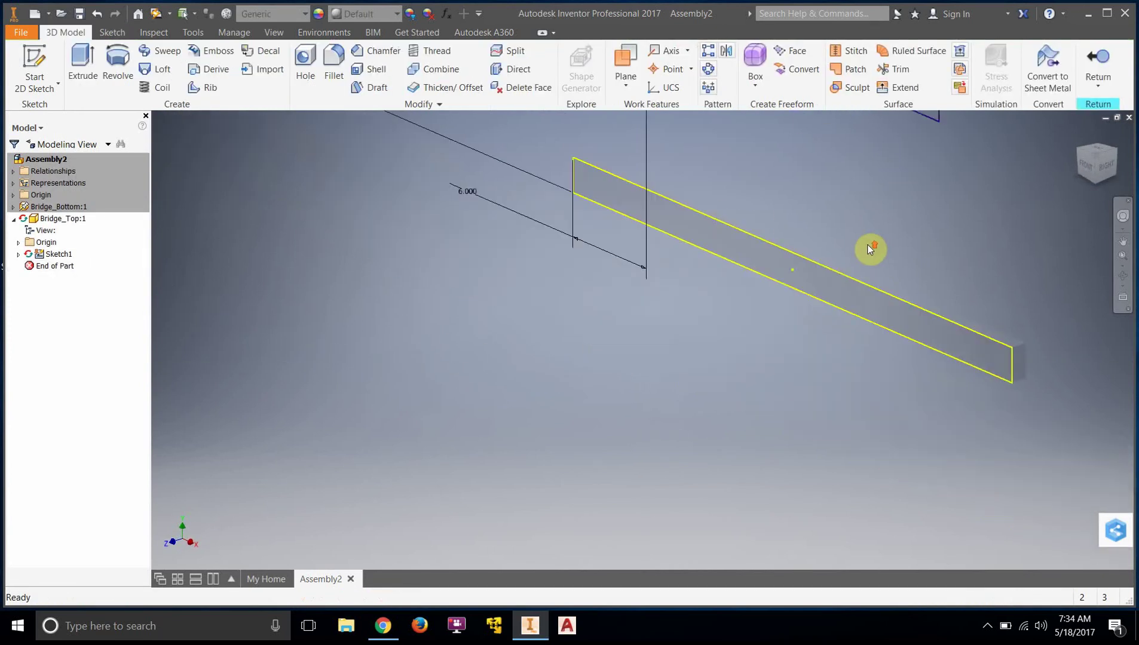
# - Extrude the 24 x 2 in rectangle 1 in using Direction 2, to the same side of the sketch plane as the Bridge_Bottom bar
pyautogui.scroll(-3, 869, 249)
pyautogui.click(82, 65)
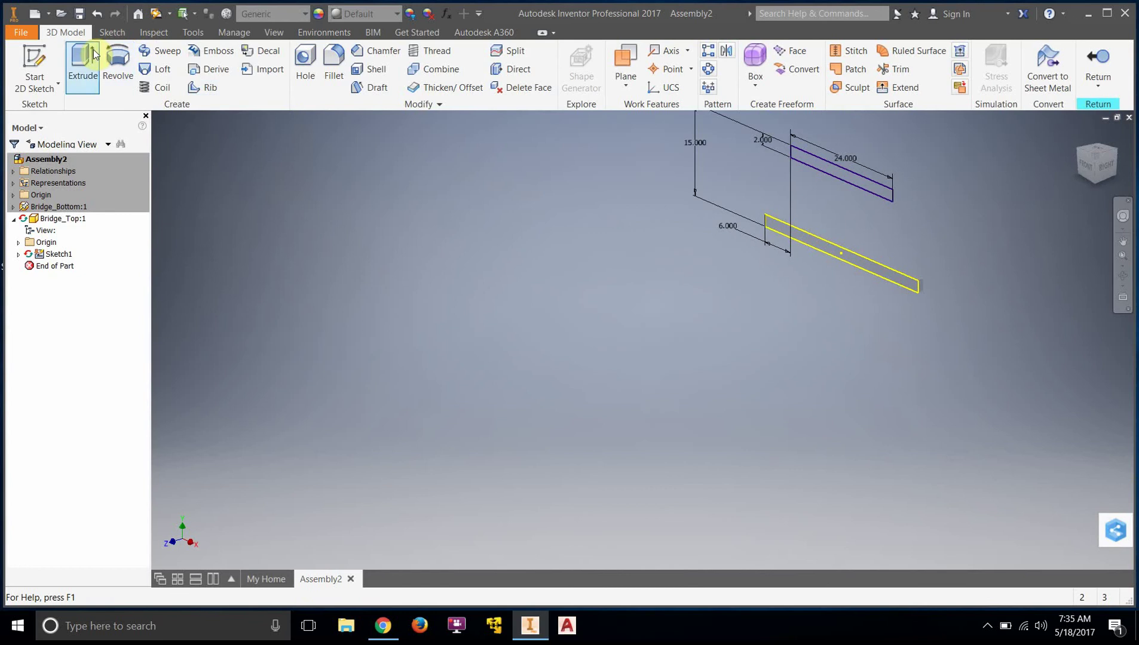
pyautogui.click(844, 159)
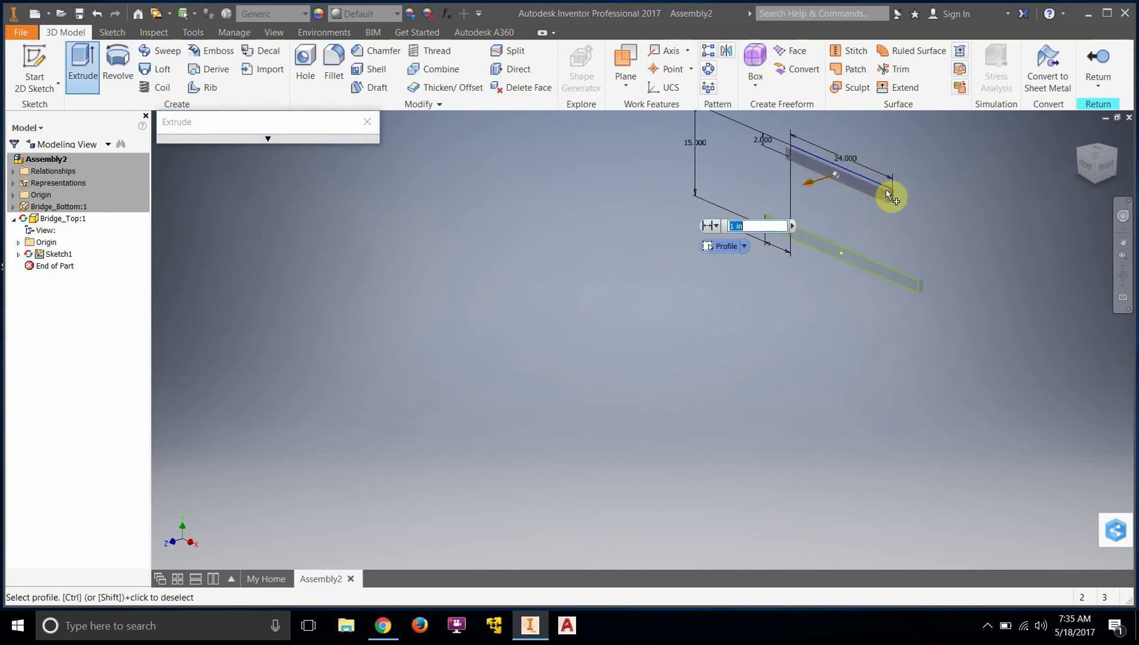
pyautogui.moveTo(1084, 171); pyautogui.dragTo(1099, 298)
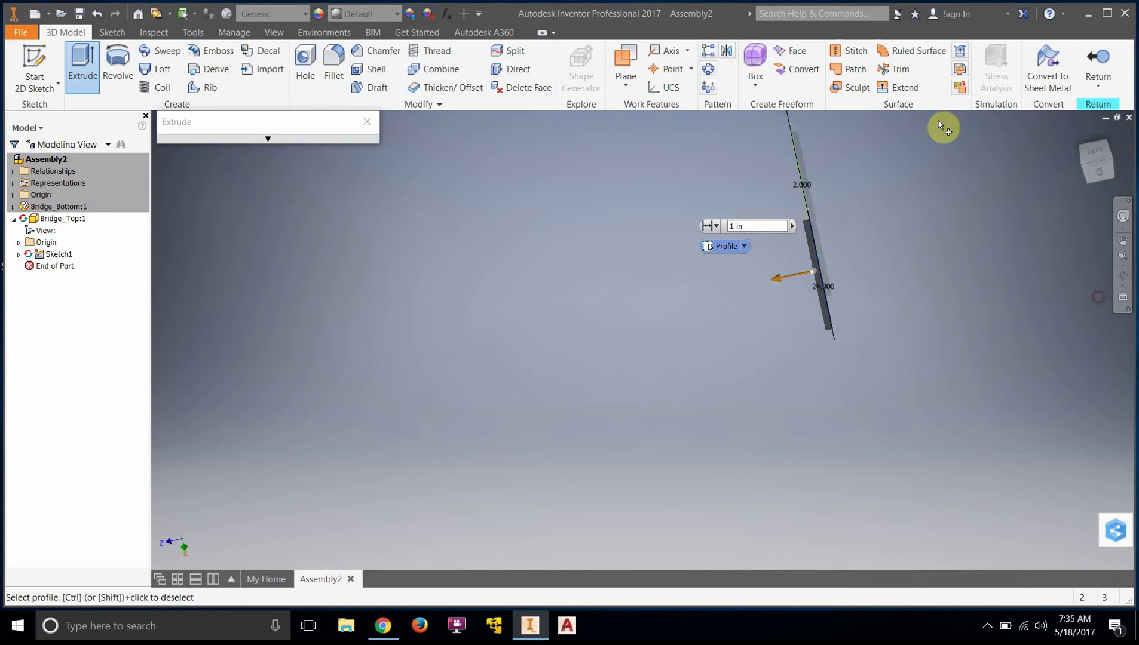
pyautogui.click(1099, 172)
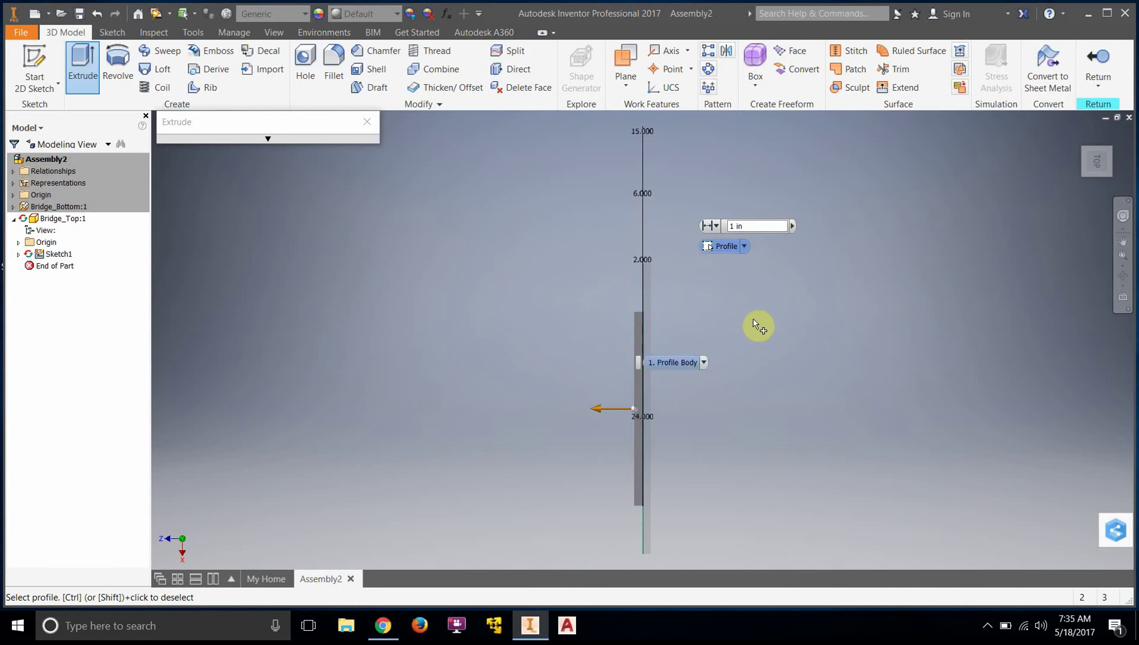
pyautogui.moveTo(765, 242)
pyautogui.click(752, 270)
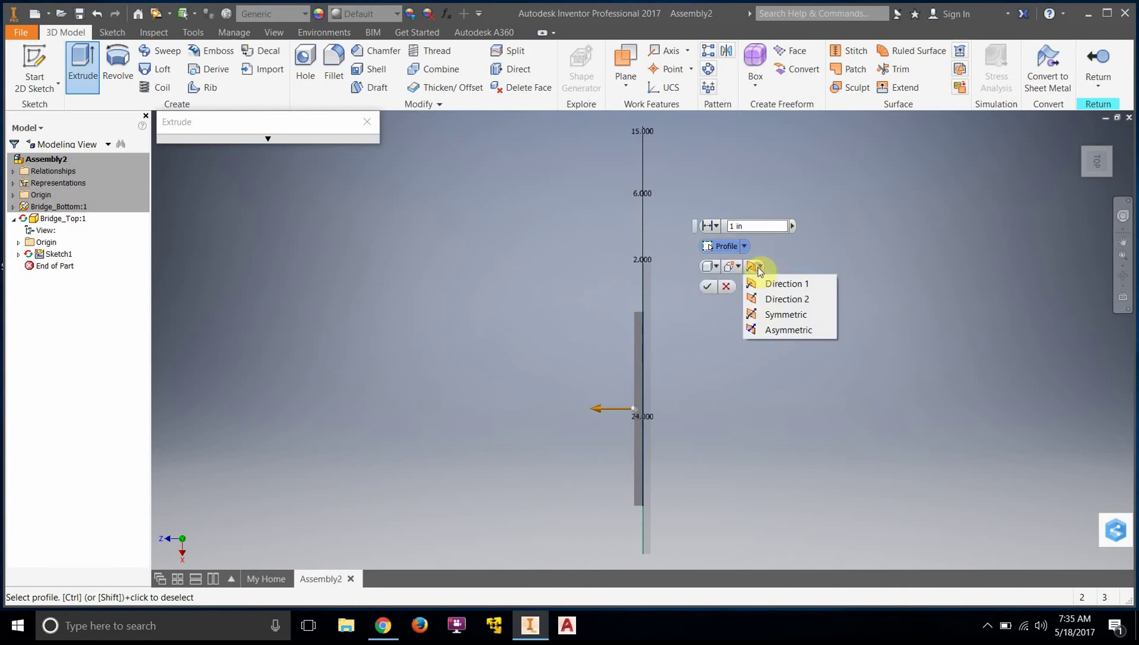
pyautogui.click(783, 298)
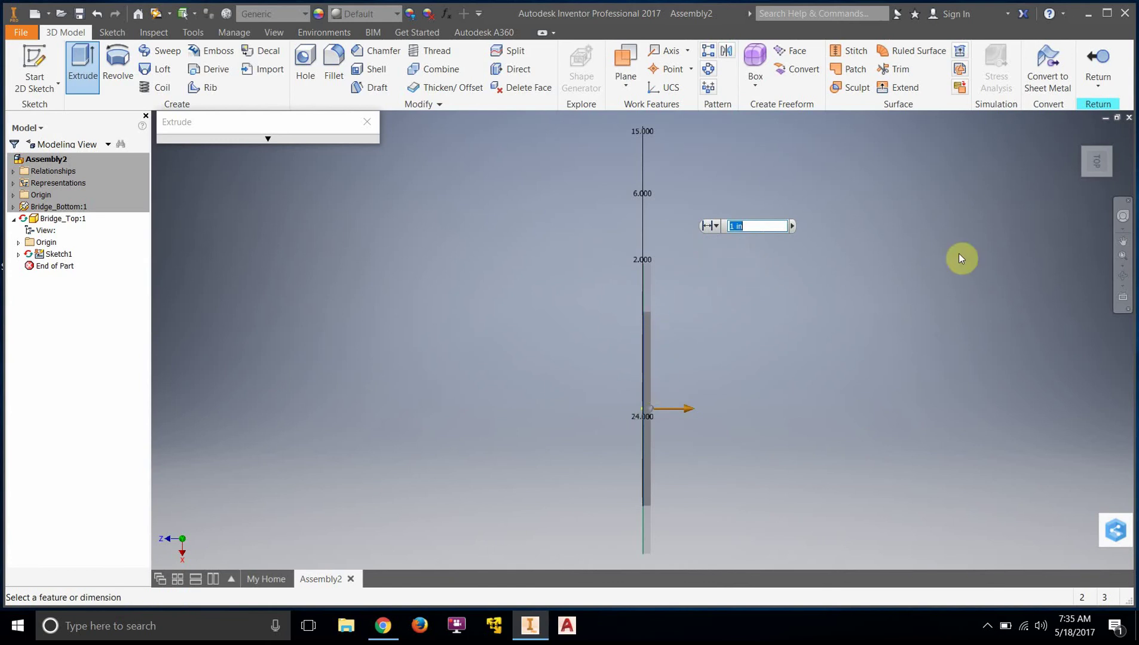
pyautogui.click(712, 286)
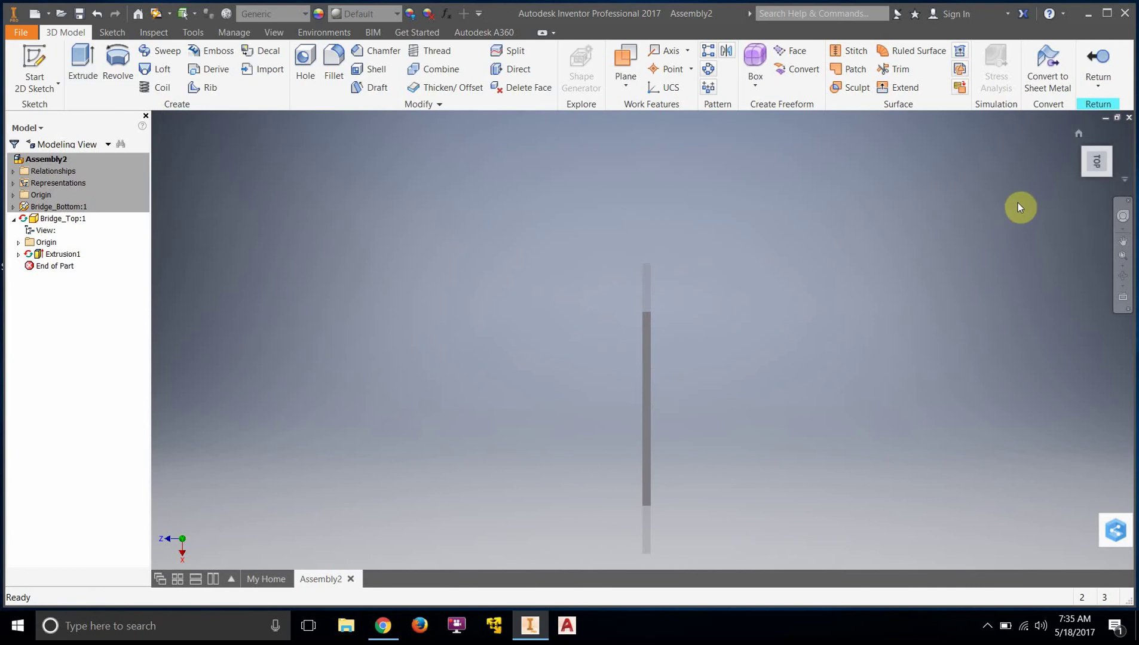
# - Return from editing Bridge_Top to the assembly and view both bars squarely from the front
pyautogui.moveTo(1098, 162); pyautogui.dragTo(1112, 176)
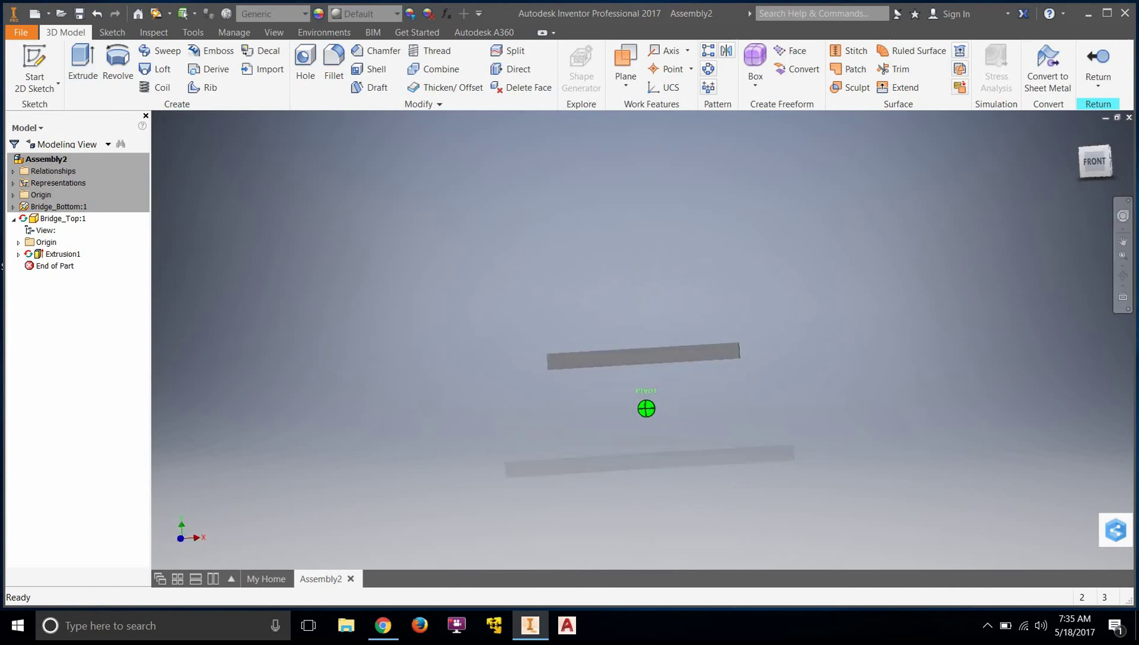
pyautogui.click(1111, 63)
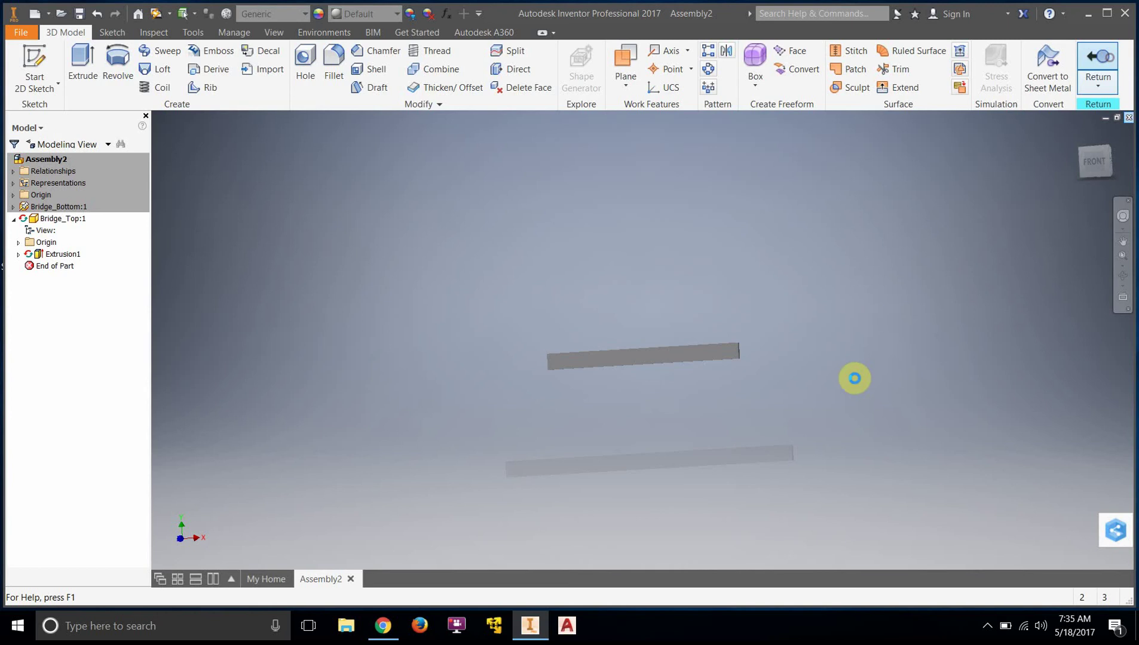
pyautogui.scroll(2, 839, 402)
pyautogui.scroll(-5, 781, 389)
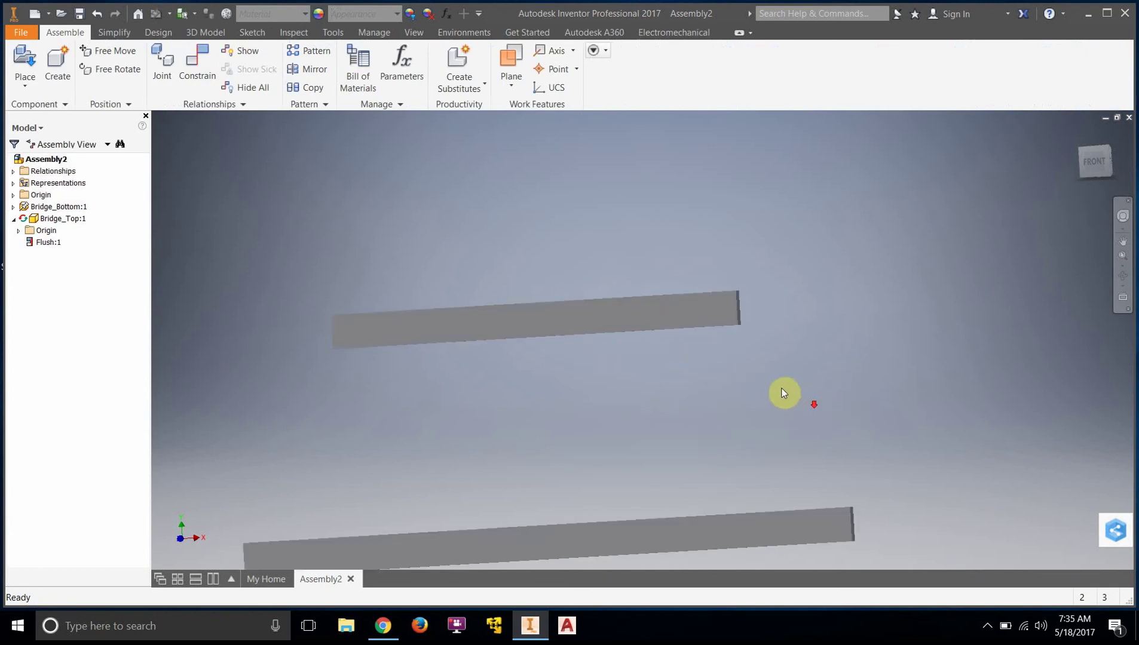
pyautogui.scroll(3, 781, 389)
pyautogui.click(1096, 160)
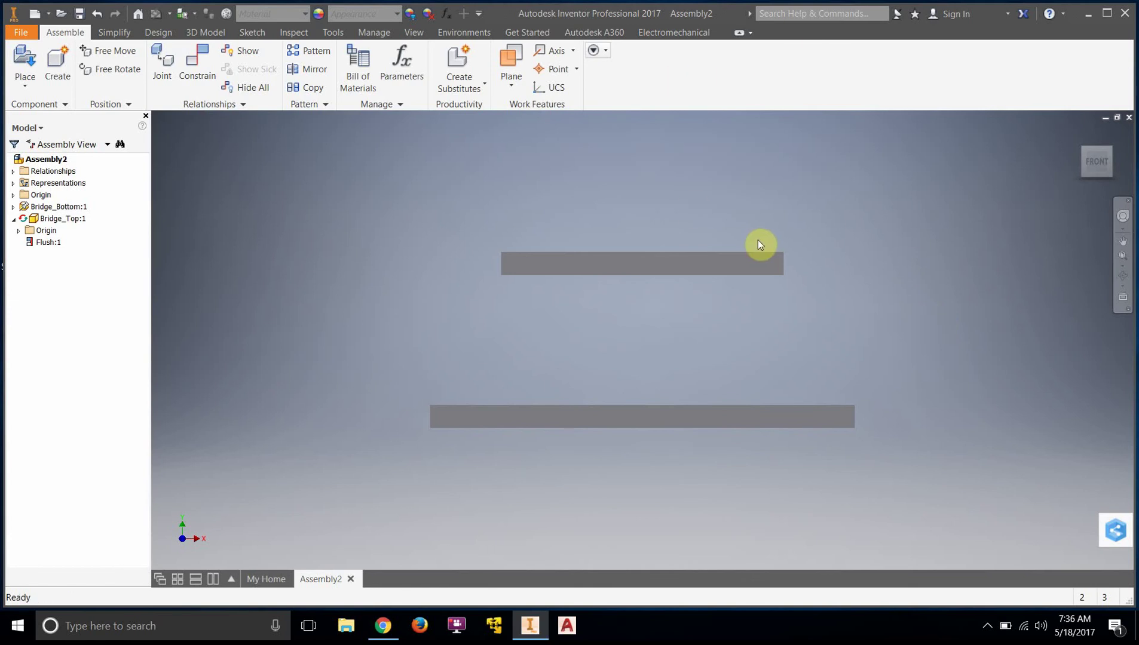
pyautogui.click(649, 263)
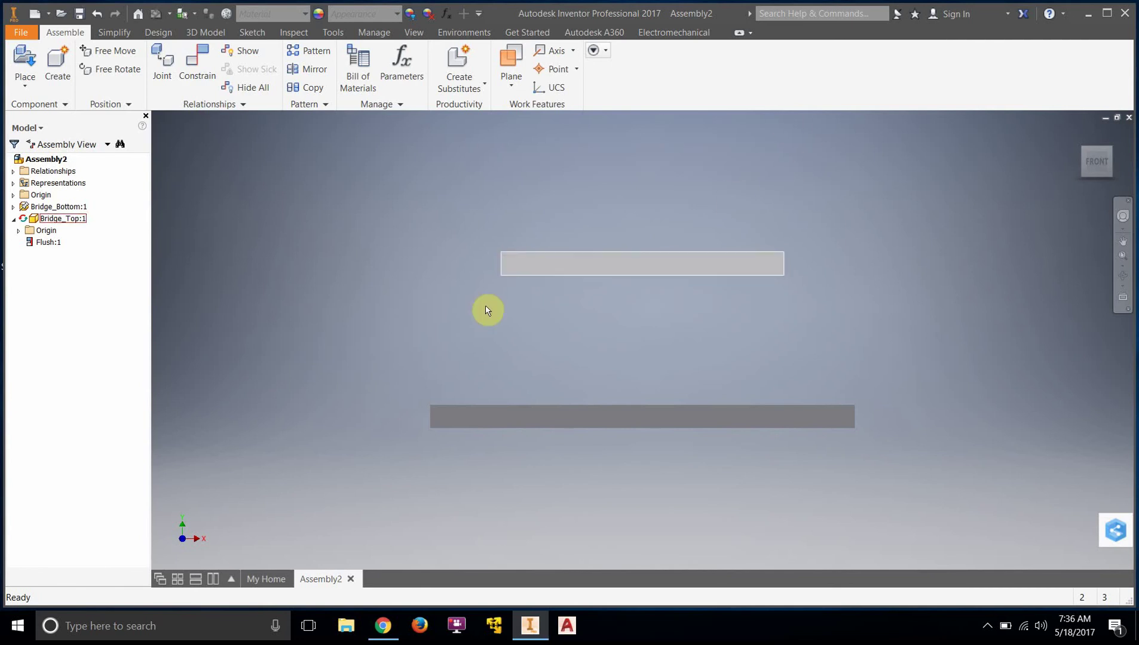
# - Create an in-place component named Bridge_01 from Standard.ipt, constrained to the front face of the Bridge_Bottom bar
pyautogui.click(59, 61)
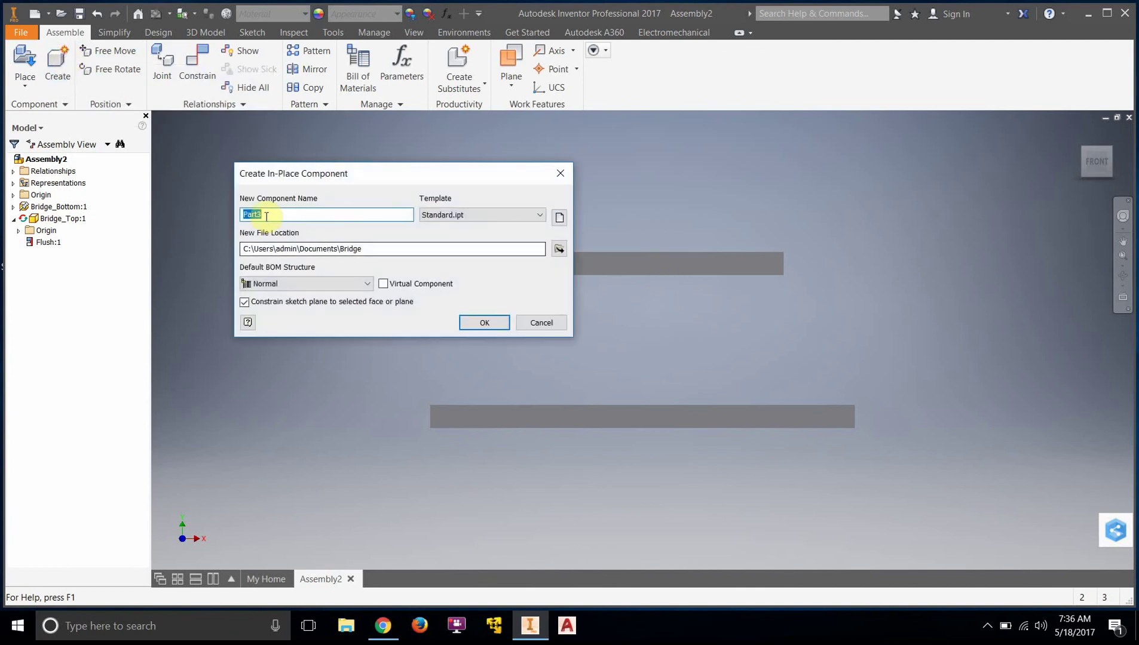
pyautogui.write('Brid')
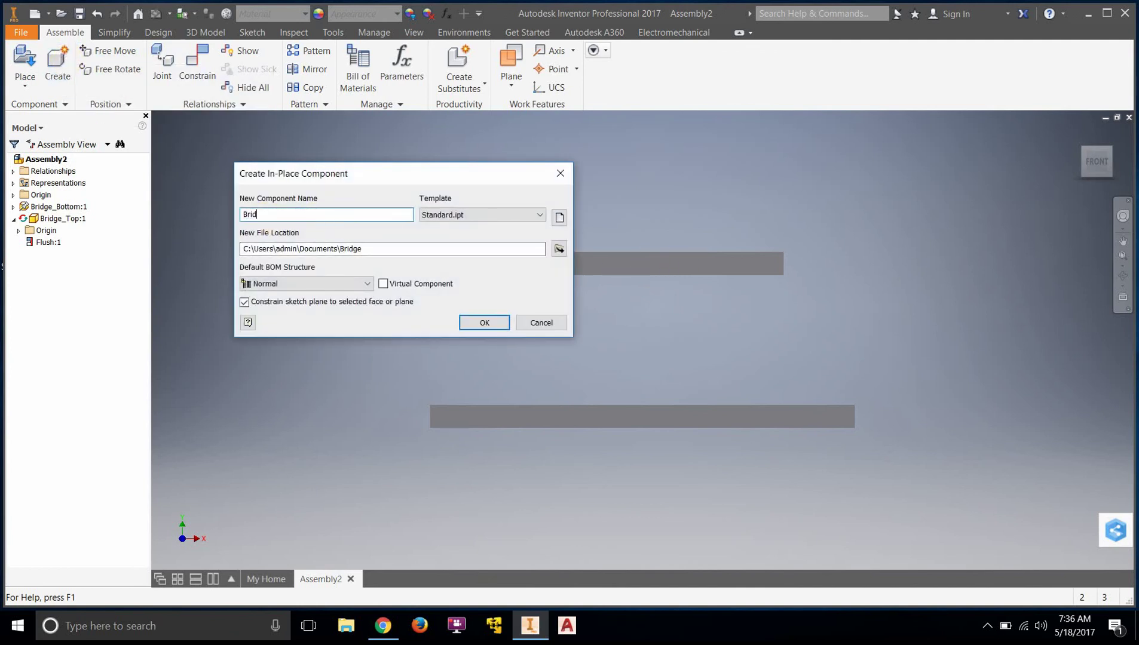
pyautogui.write('ge_01')
pyautogui.click(484, 323)
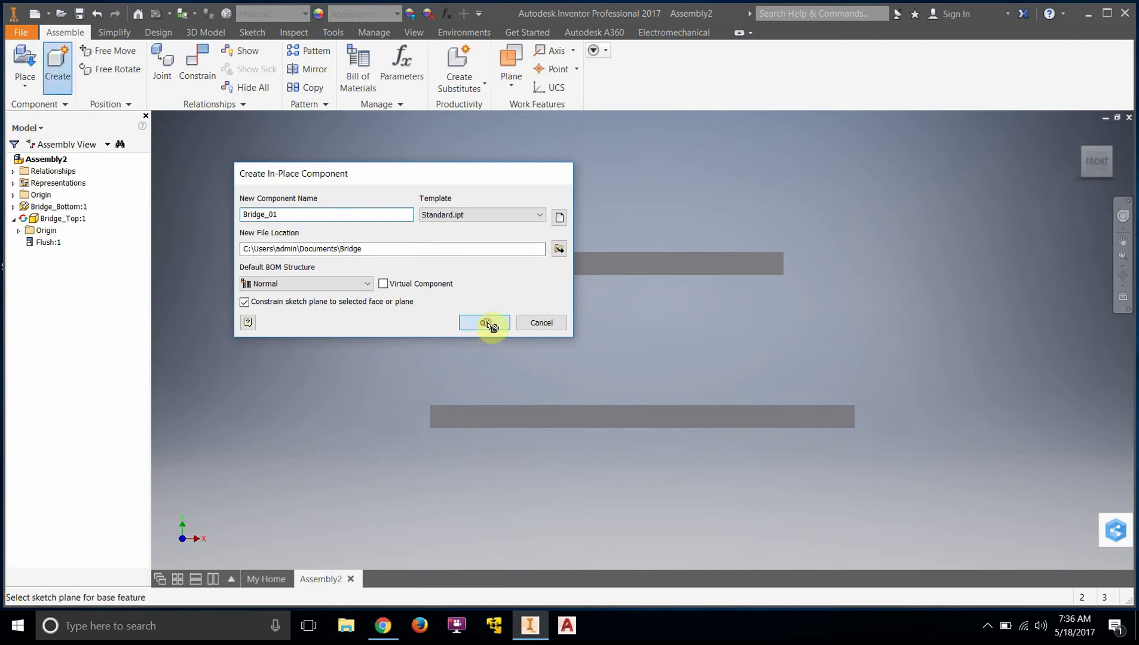
pyautogui.click(487, 416)
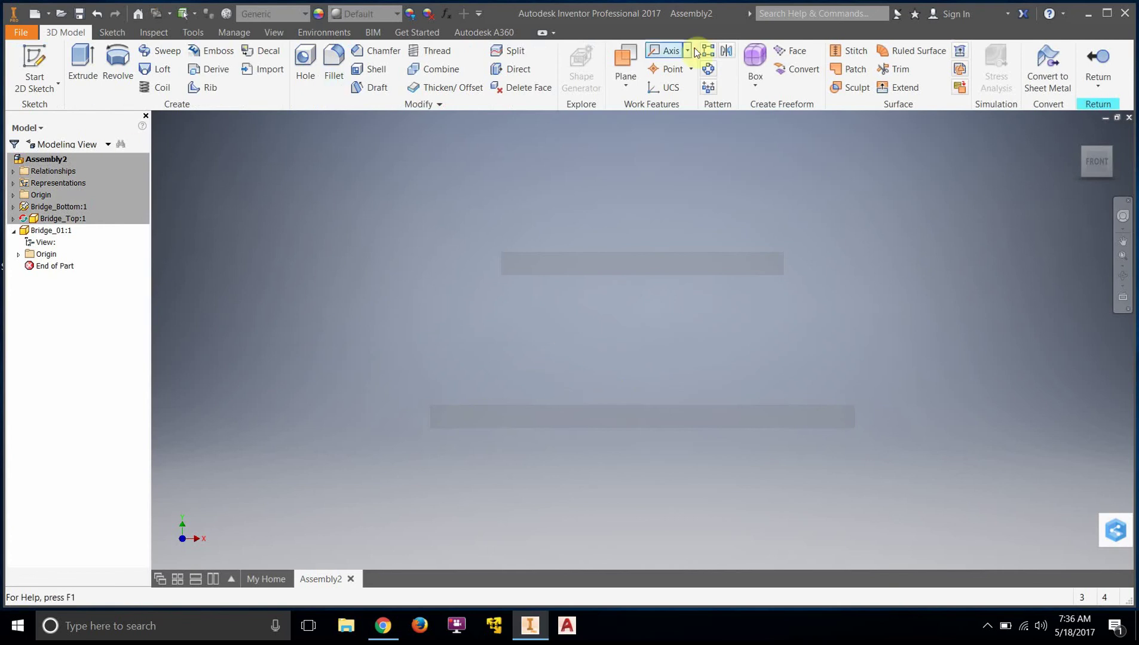
# - Start a sketch on Bridge_01's front-facing origin plane and project the front faces of the upper and lower bars into it
pyautogui.click(45, 63)
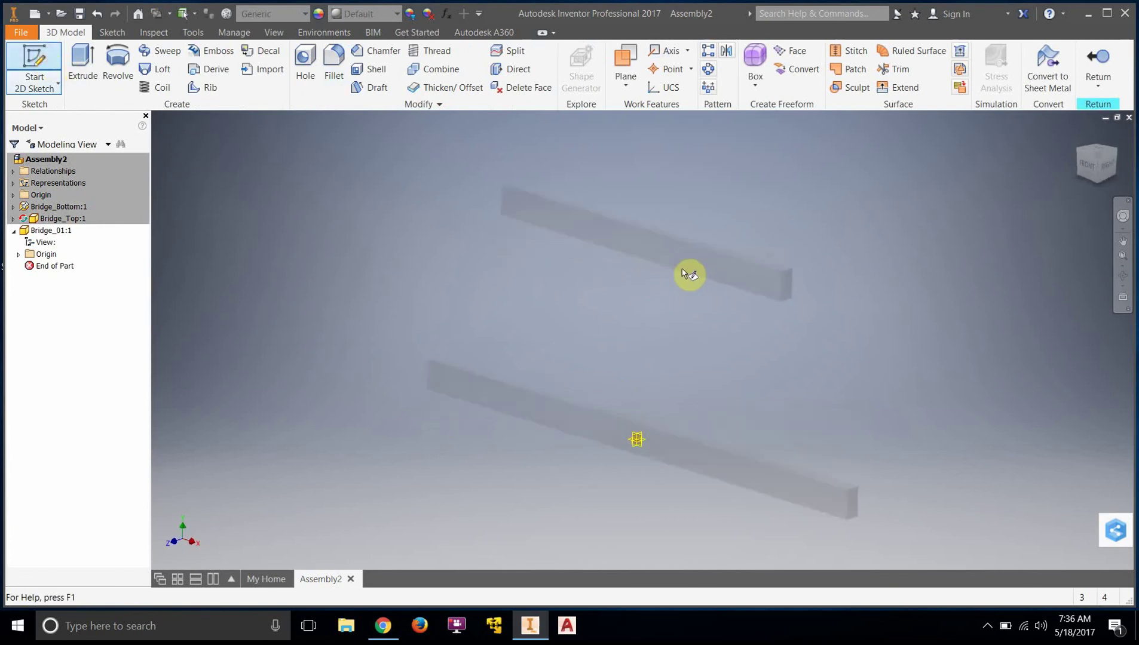
pyautogui.click(643, 447)
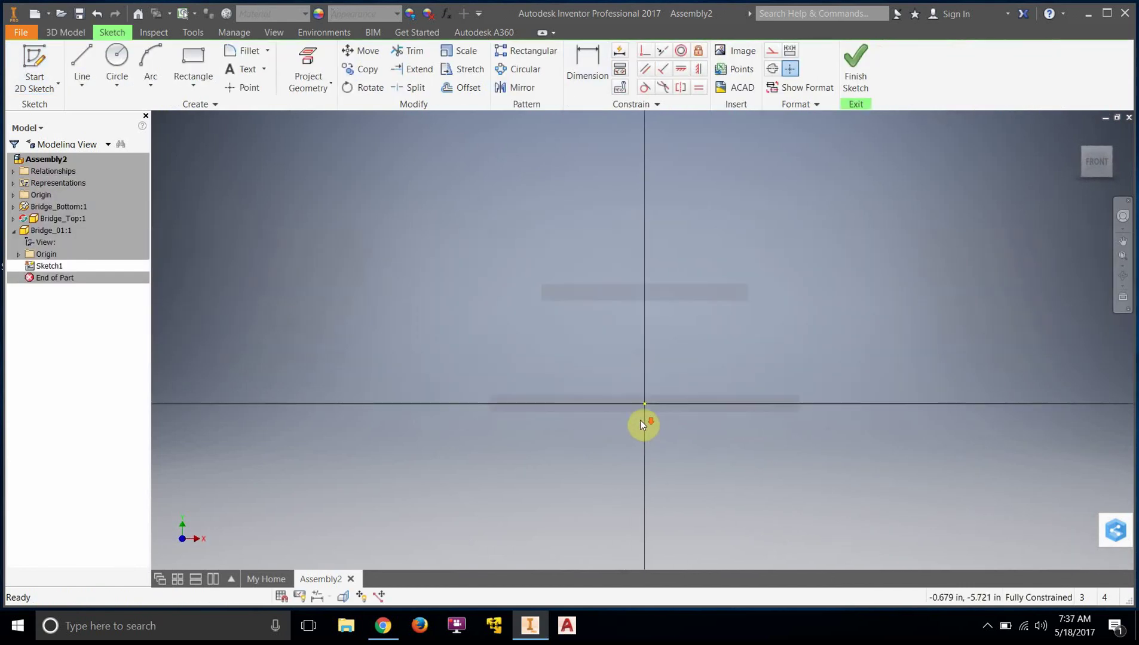
pyautogui.click(308, 70)
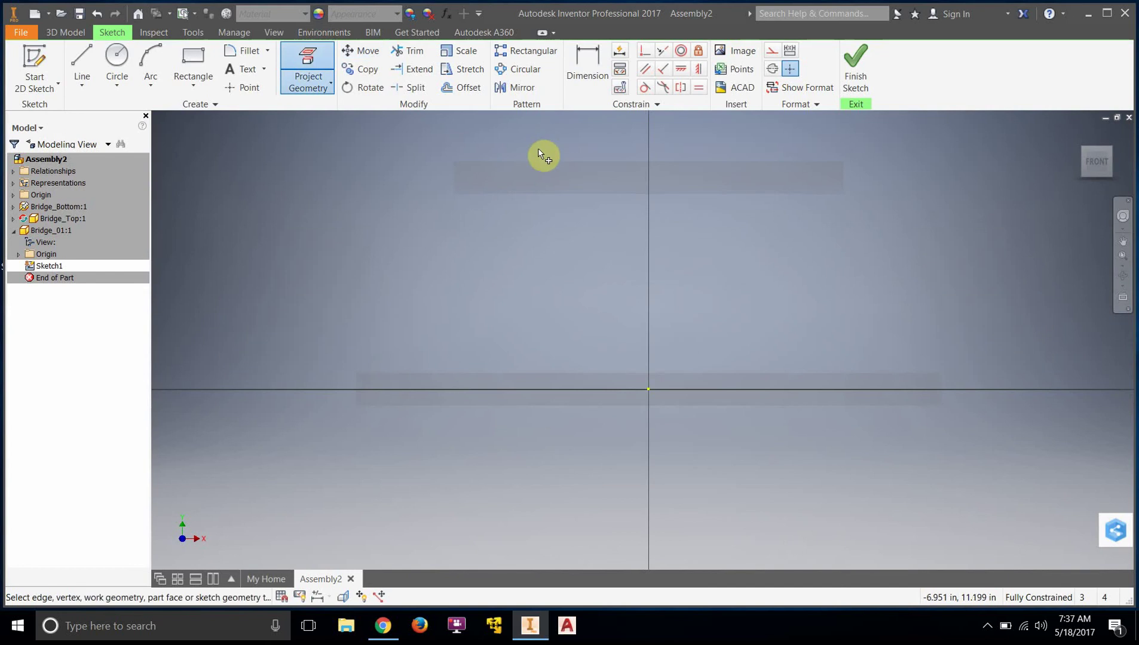
pyautogui.click(541, 173)
pyautogui.click(539, 398)
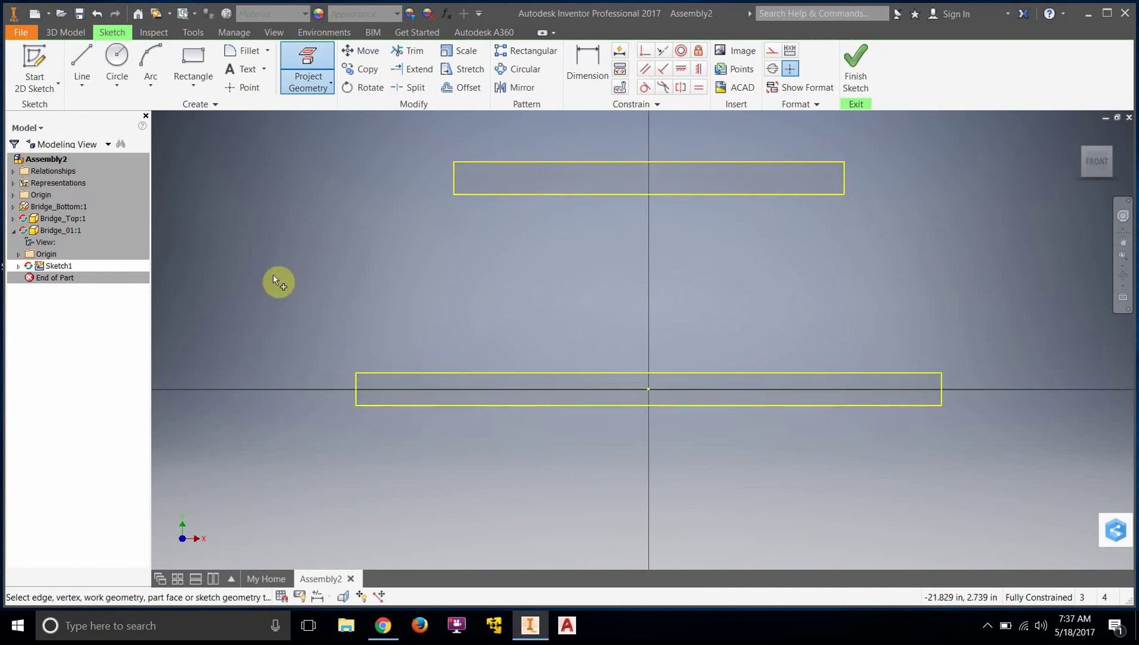
pyautogui.rightClick(270, 278)
pyautogui.click(313, 273)
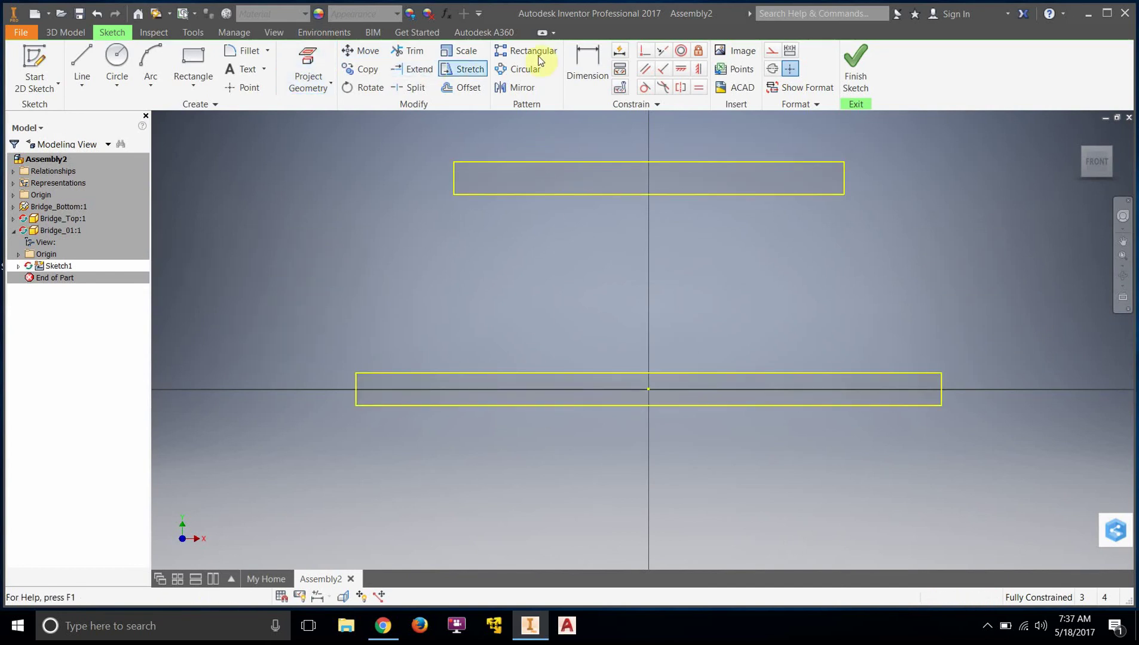
# - Draw two slanted lines between the bars, one joining their facing left corners and one about 12.2 in long further inward
pyautogui.click(78, 57)
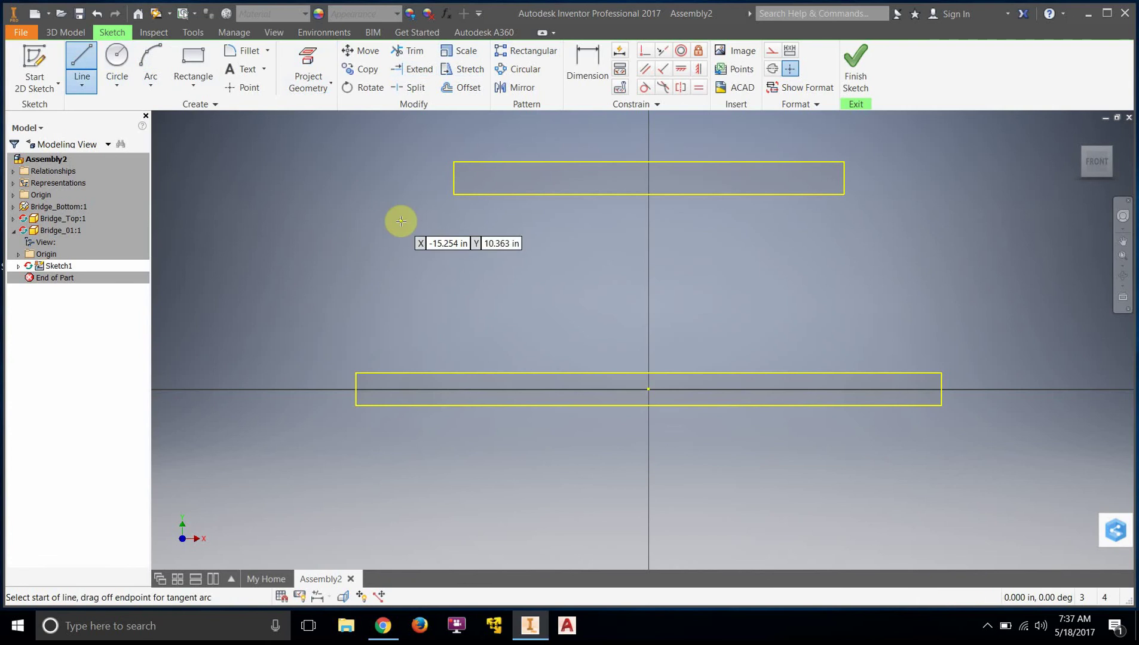
pyautogui.click(454, 195)
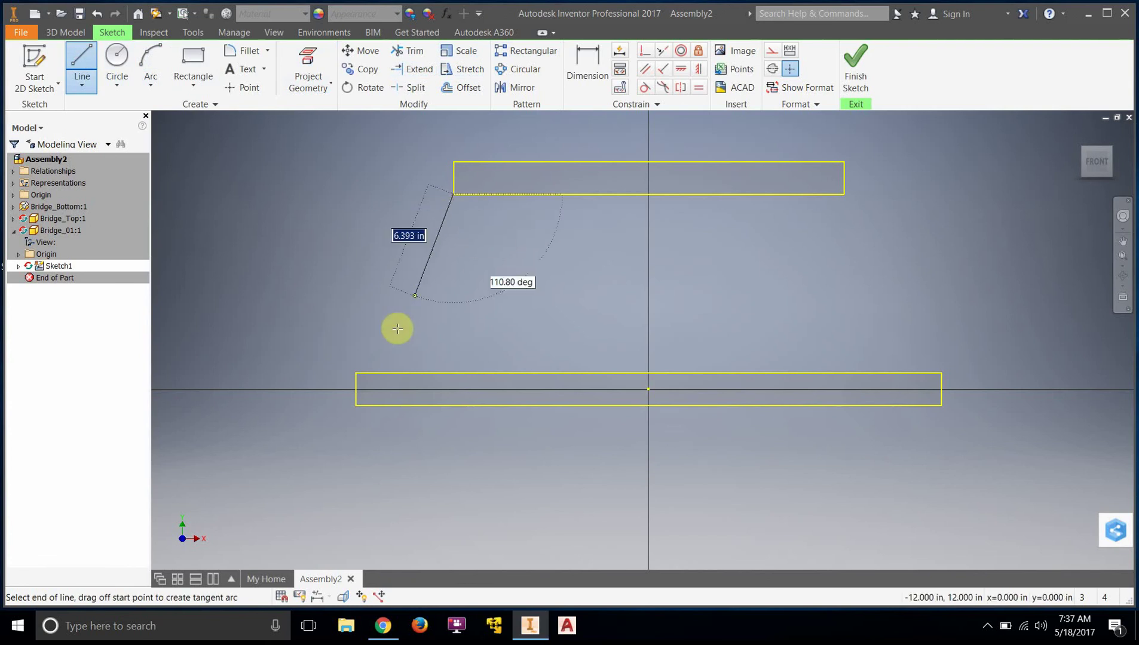
pyautogui.doubleClick(355, 372)
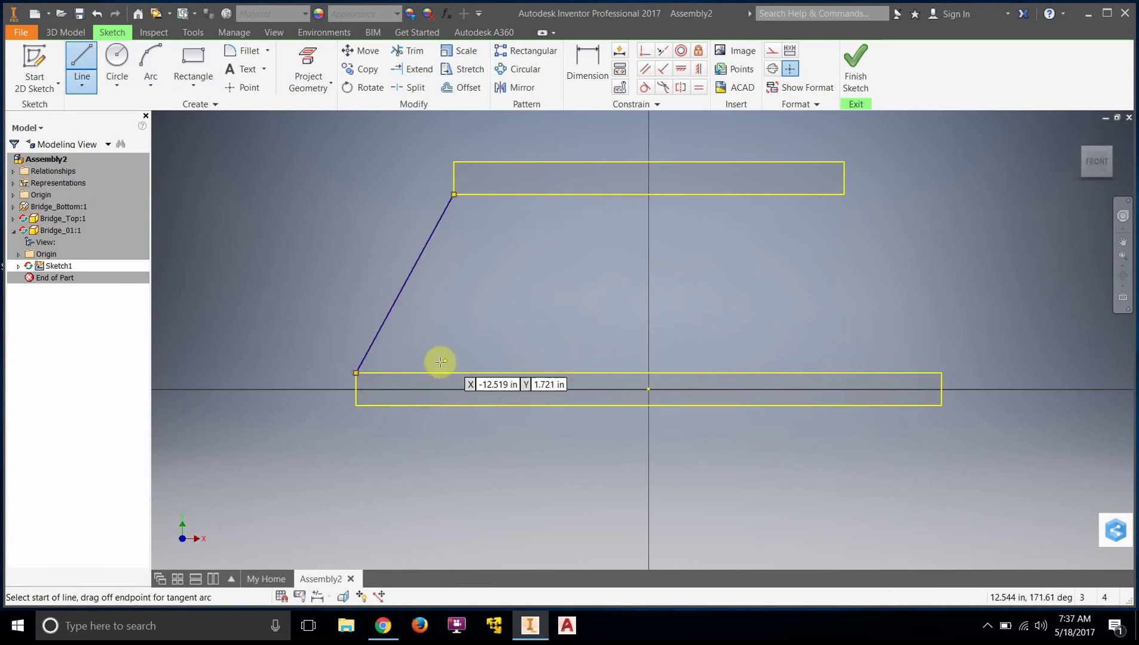
pyautogui.click(411, 372)
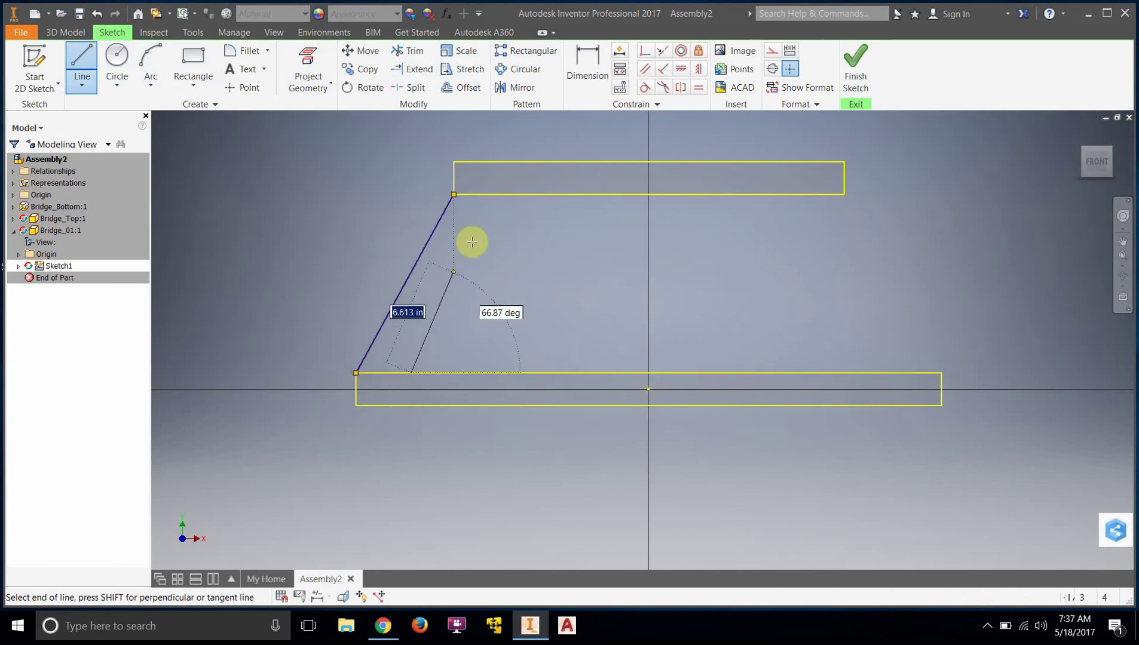
pyautogui.click(496, 195)
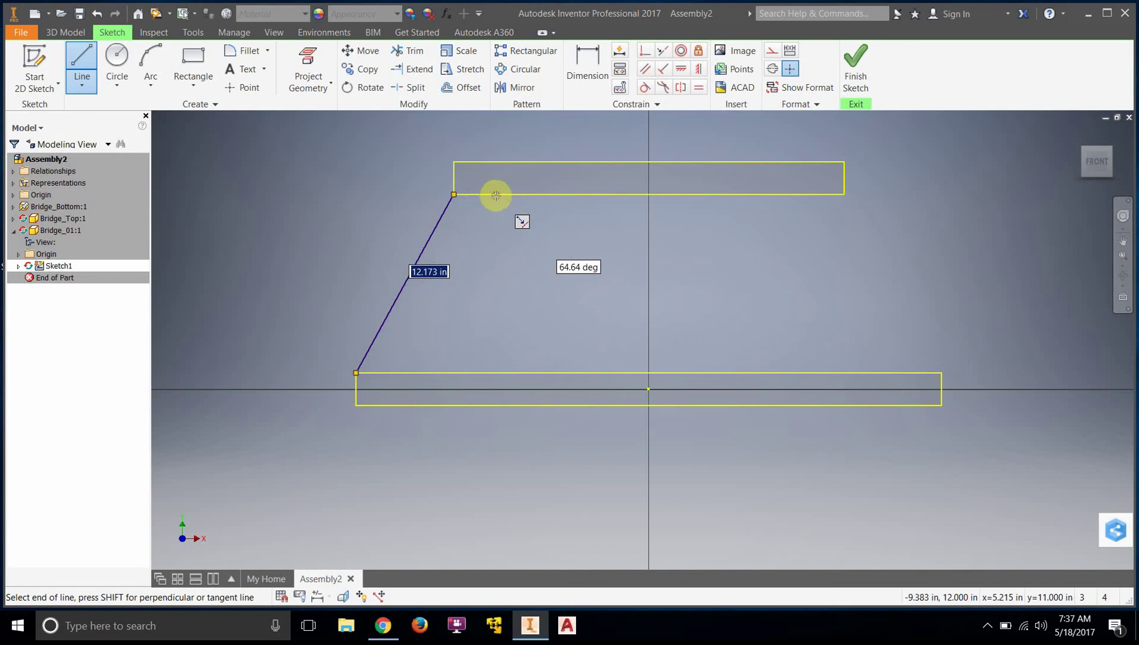
pyautogui.rightClick(541, 215)
pyautogui.press('Escape')
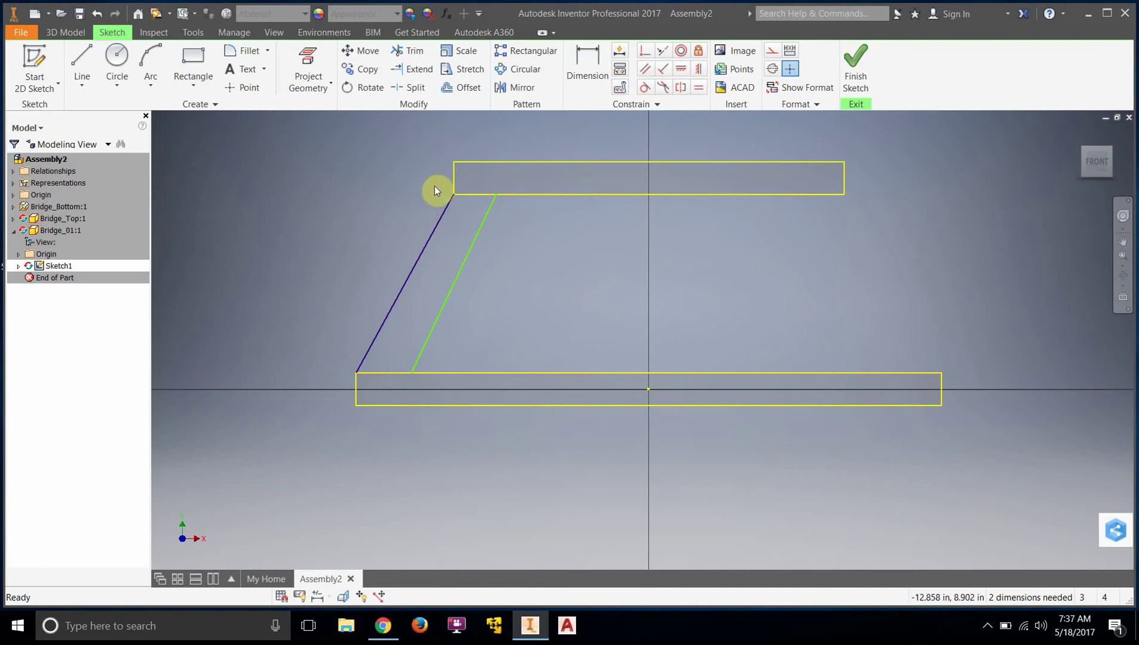
# - Close the slanted strut profile with short lines along the upper and lower bars, joining the ends of both slanted lines
pyautogui.click(78, 60)
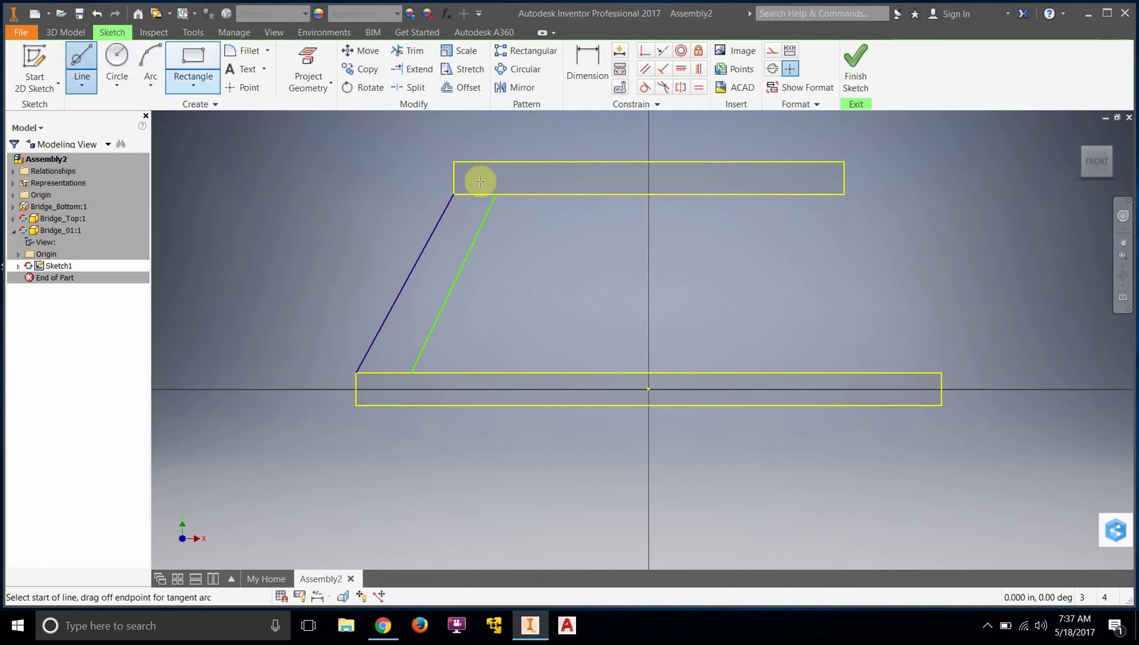
pyautogui.click(453, 193)
pyautogui.doubleClick(495, 194)
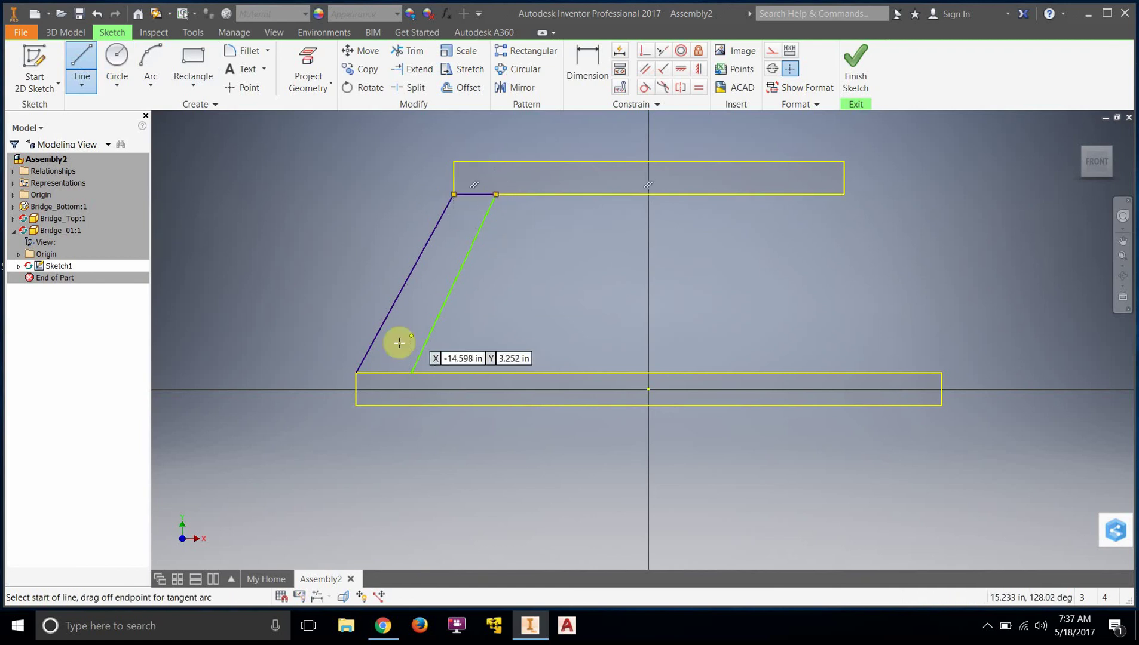
pyautogui.click(356, 371)
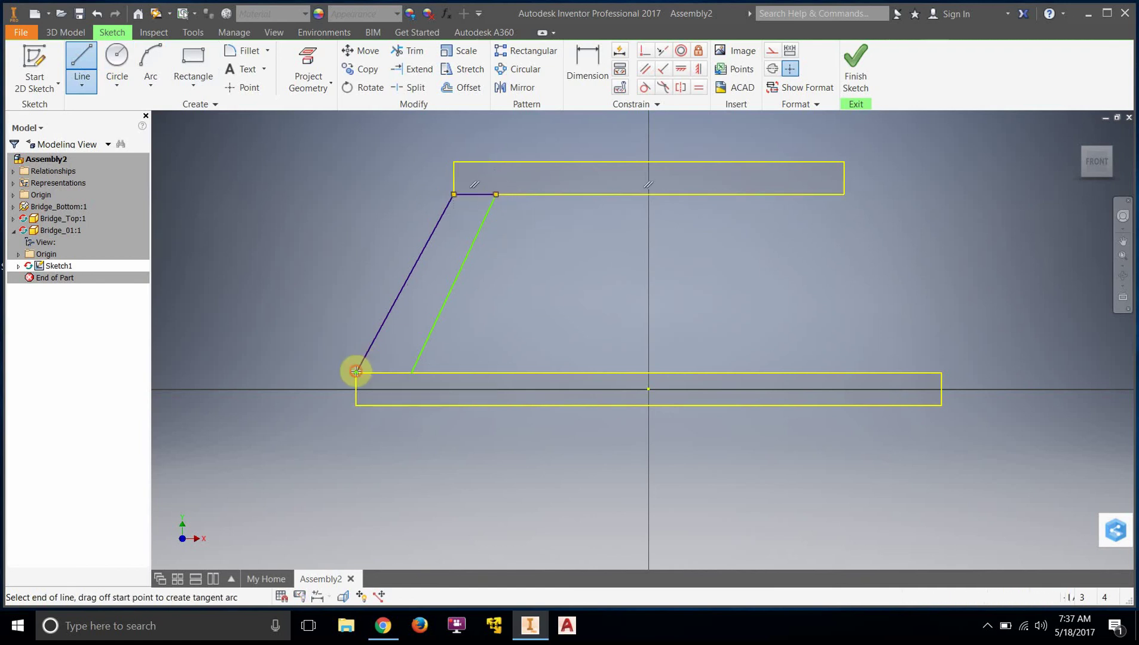
pyautogui.doubleClick(412, 373)
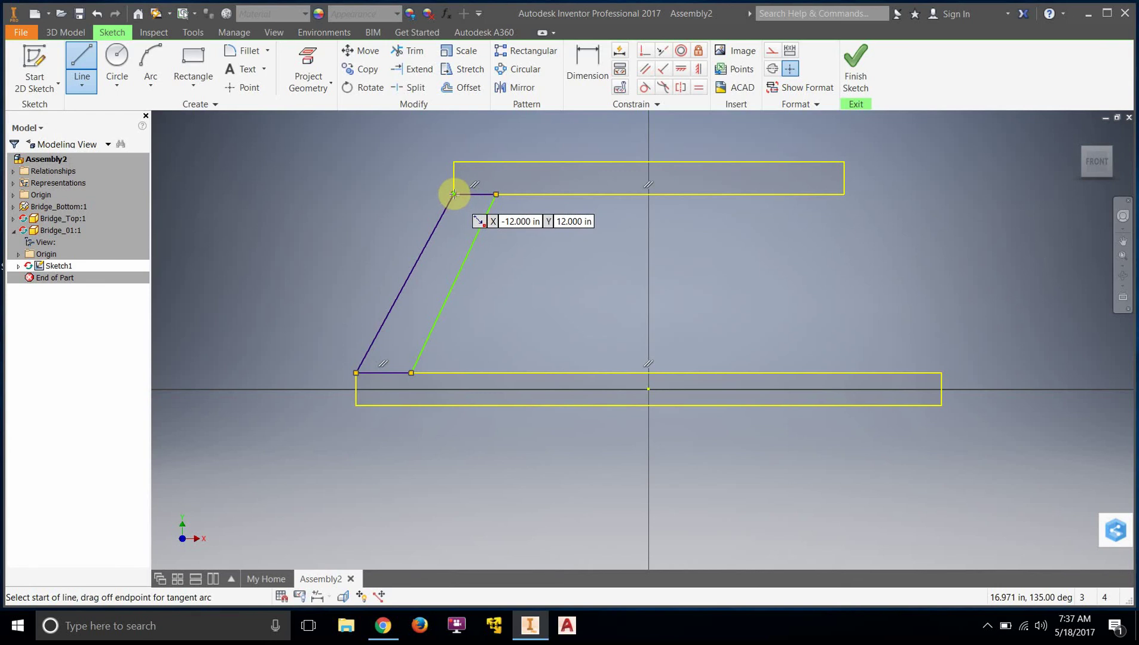
pyautogui.rightClick(598, 236)
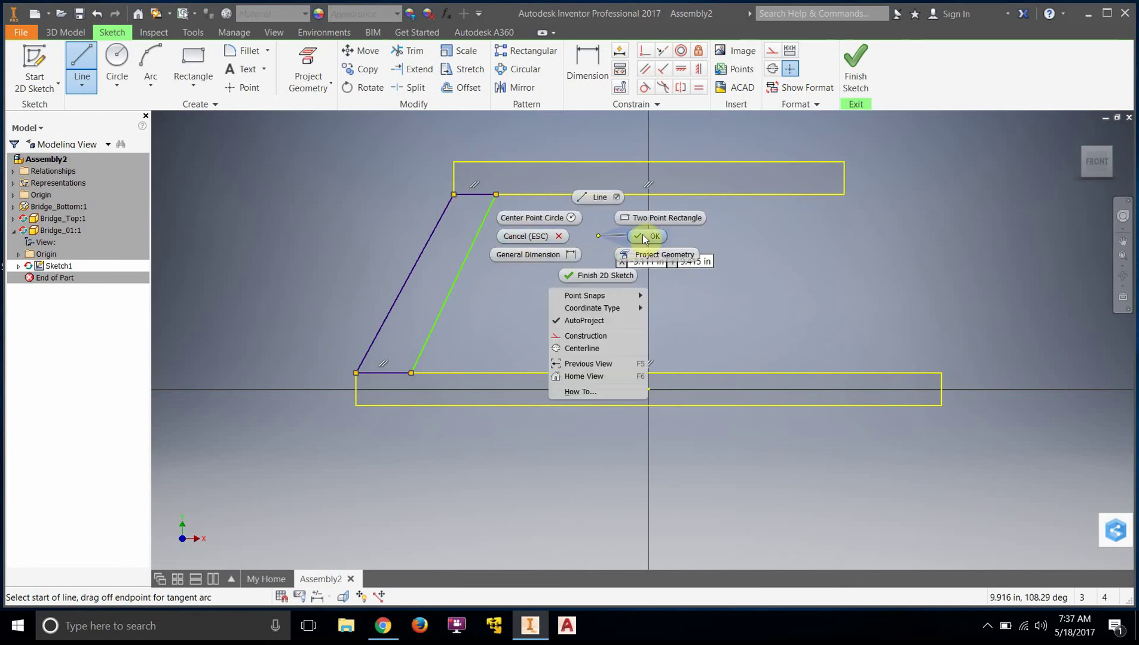
pyautogui.click(724, 259)
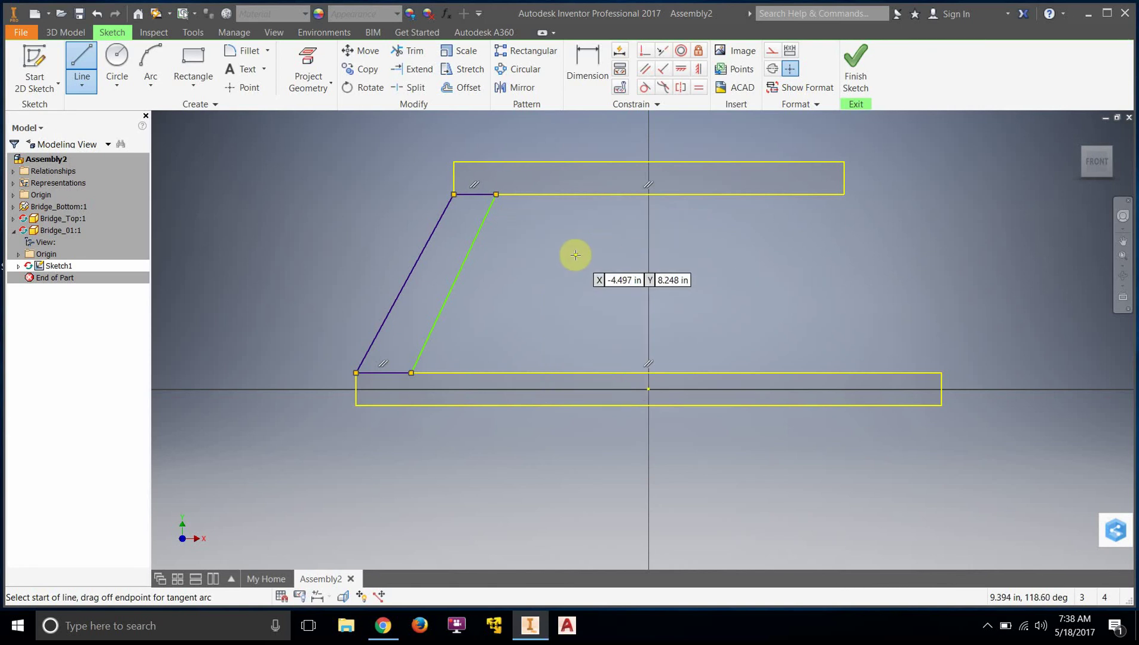
pyautogui.rightClick(521, 253)
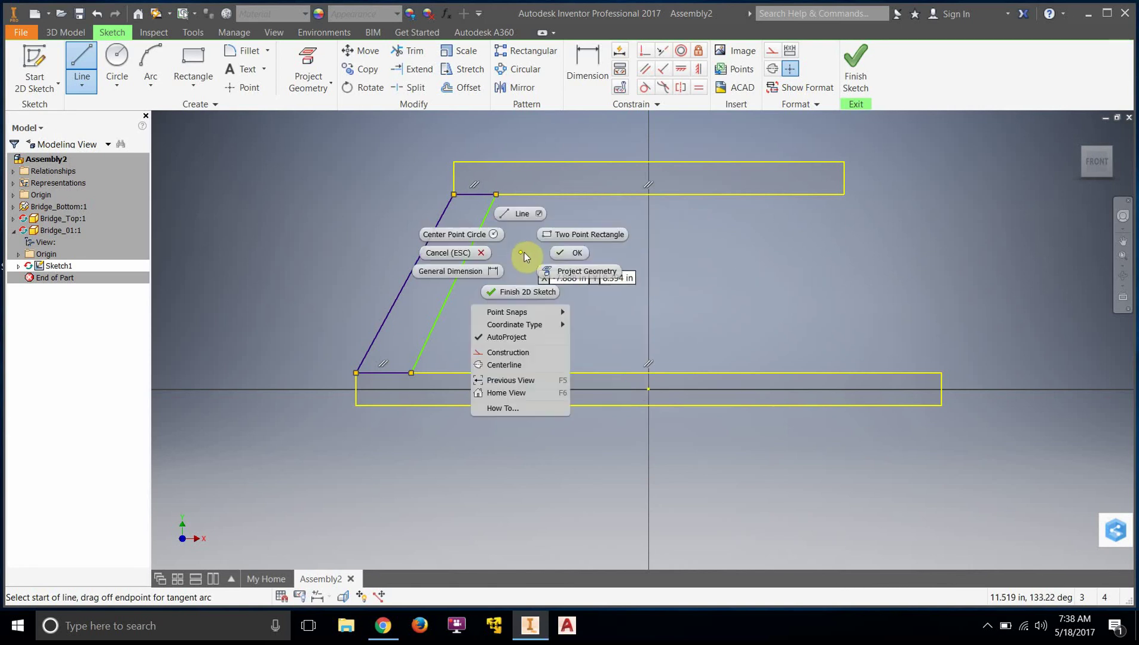
pyautogui.click(570, 253)
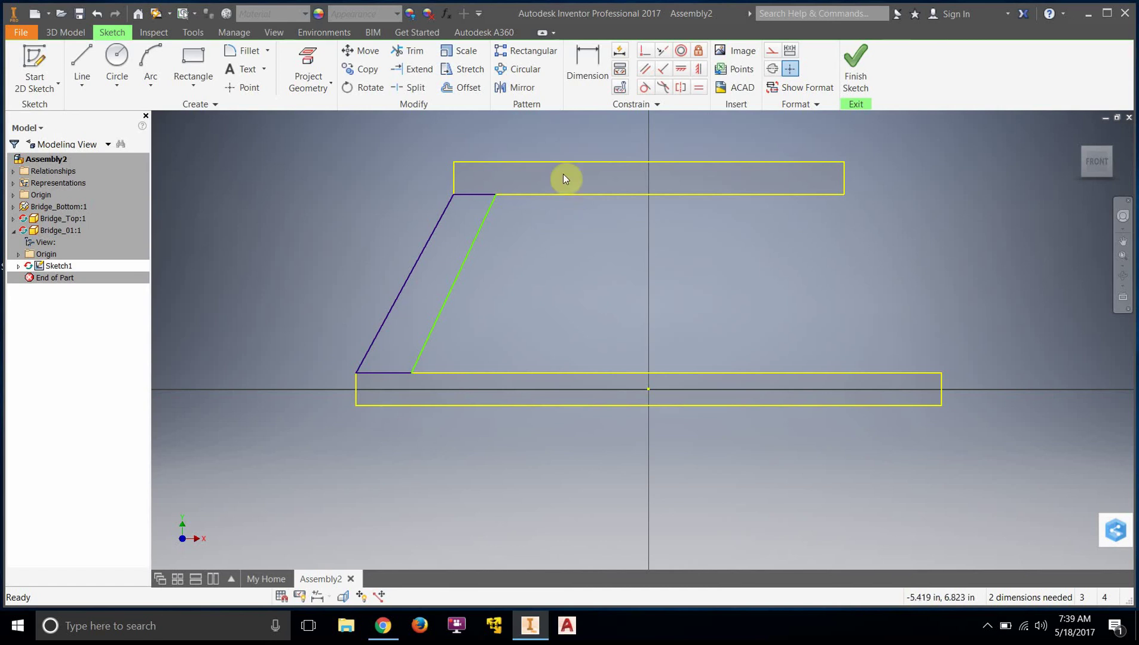
# - Apply a parallel constraint between the strut profile's two slanted lines
pyautogui.click(645, 69)
pyautogui.click(646, 69)
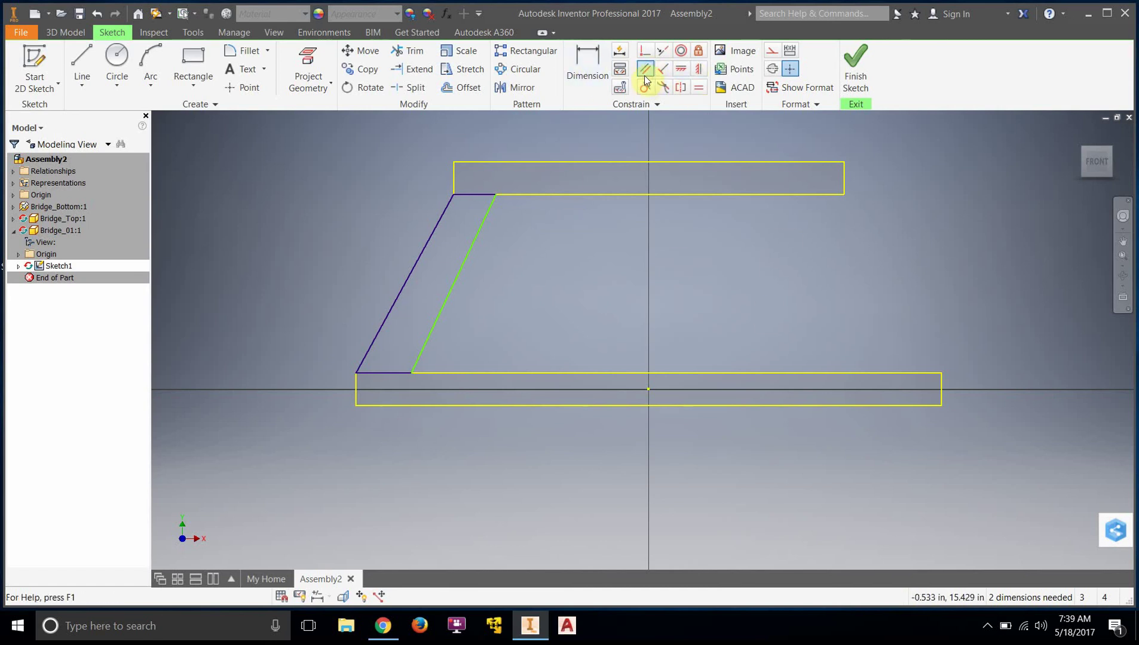
pyautogui.click(646, 69)
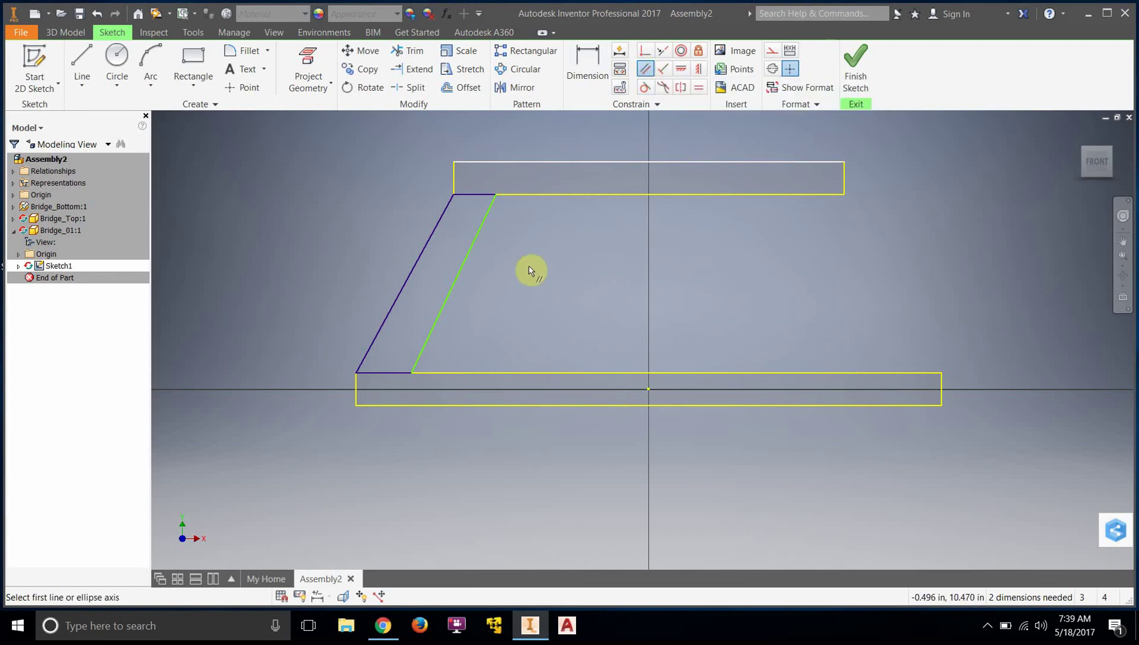
pyautogui.click(421, 263)
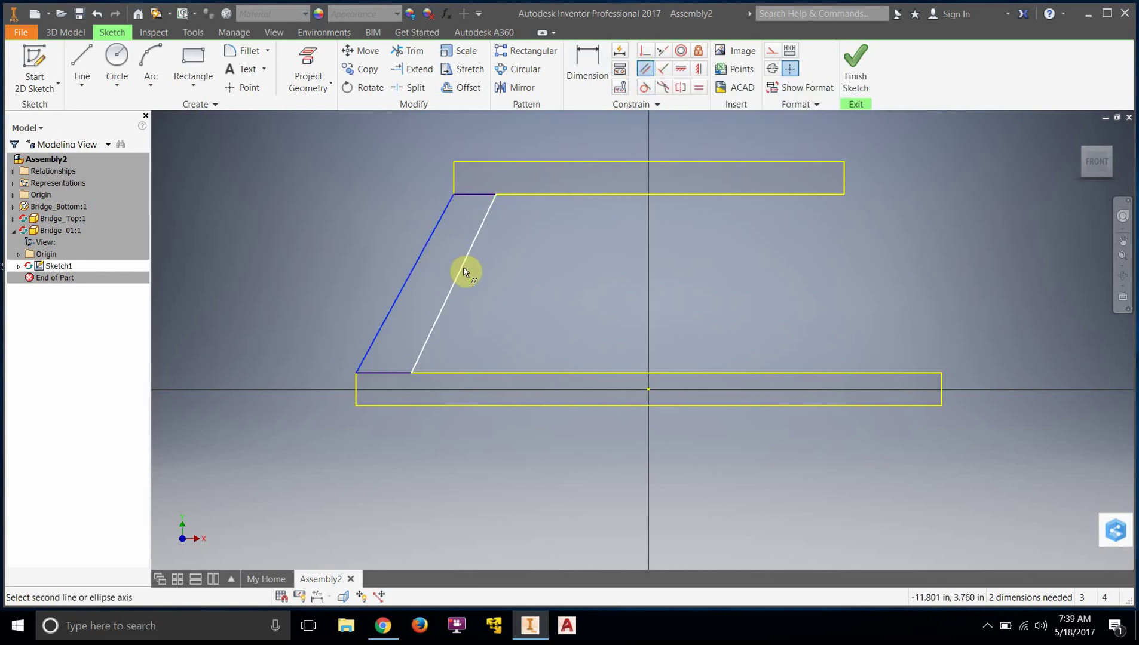
pyautogui.click(461, 272)
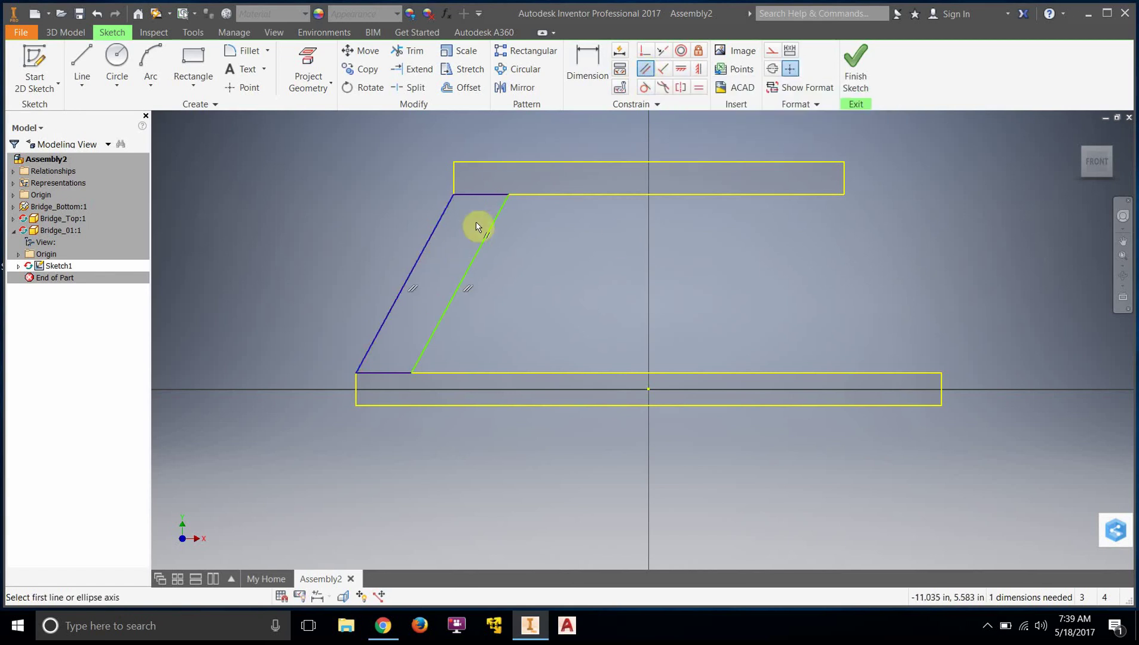
# - Try to constrain the upper and lower bar edges parallel, and undo the parallel constraint on the slanted lines
pyautogui.click(482, 193)
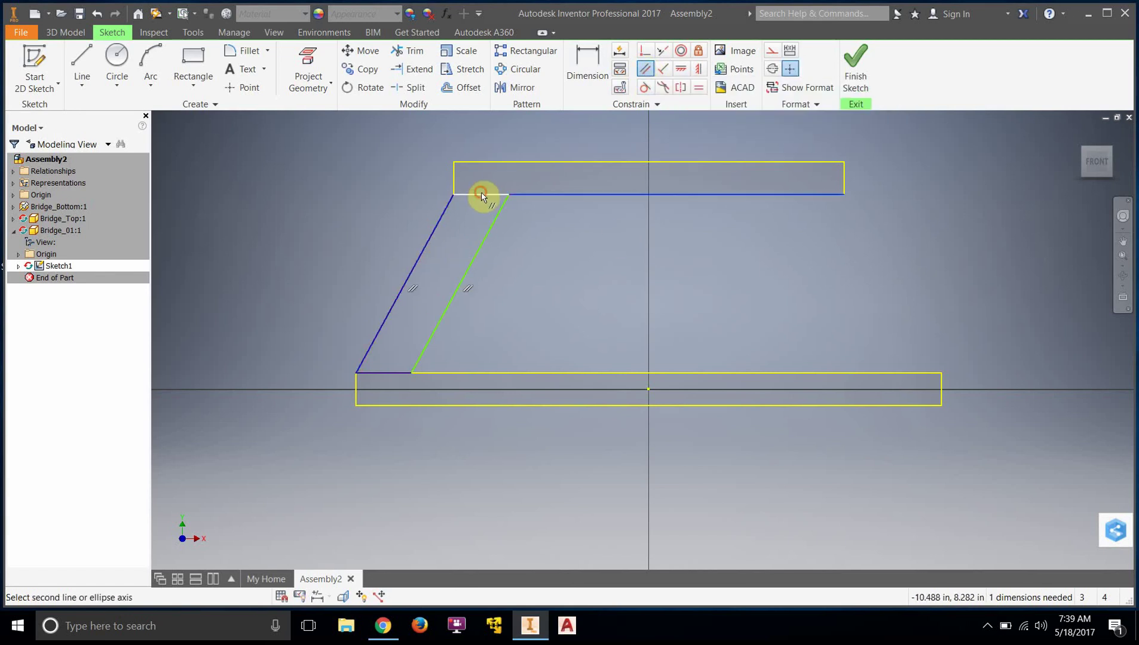
pyautogui.click(389, 372)
pyautogui.click(310, 137)
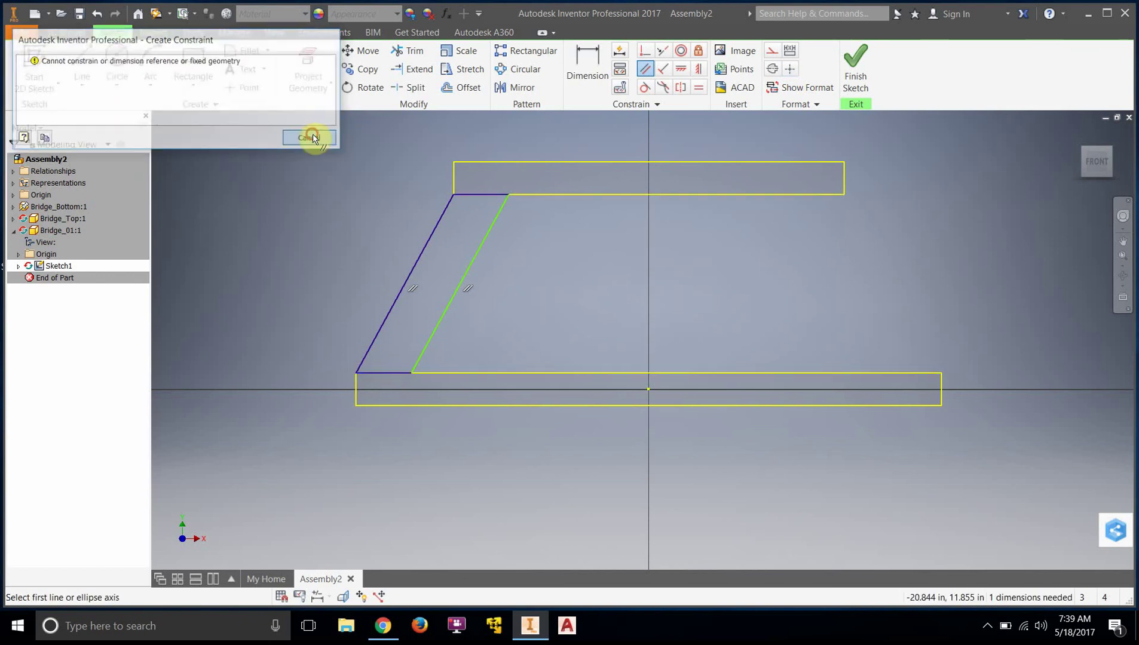
pyautogui.rightClick(610, 246)
pyautogui.click(663, 246)
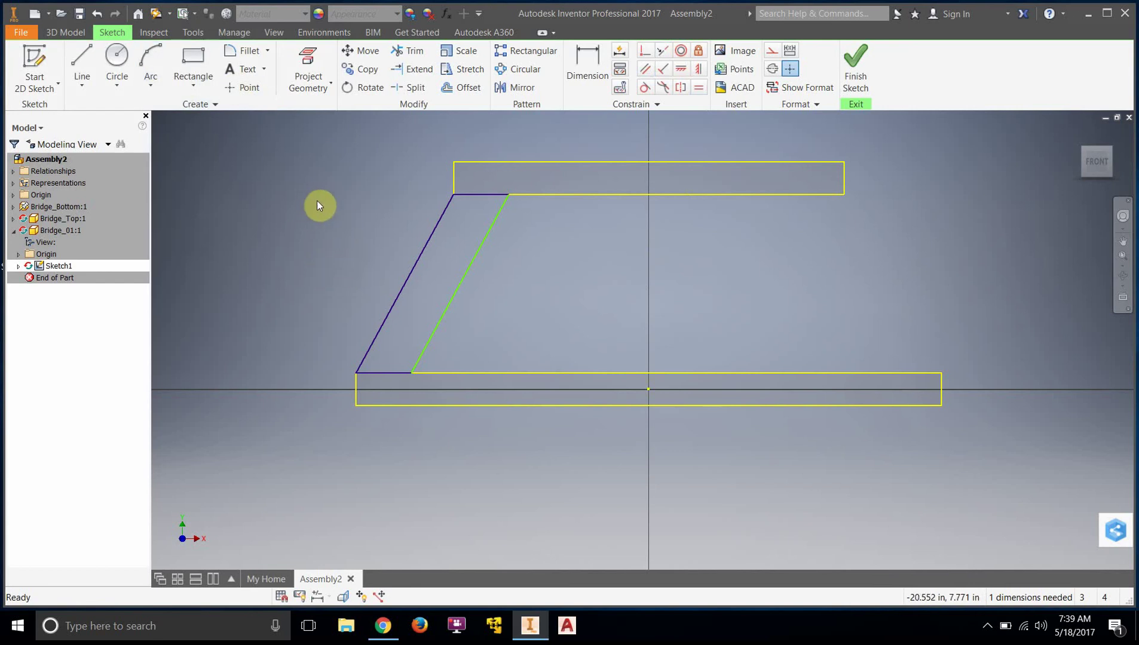
pyautogui.hotkey('ctrl', 'z')
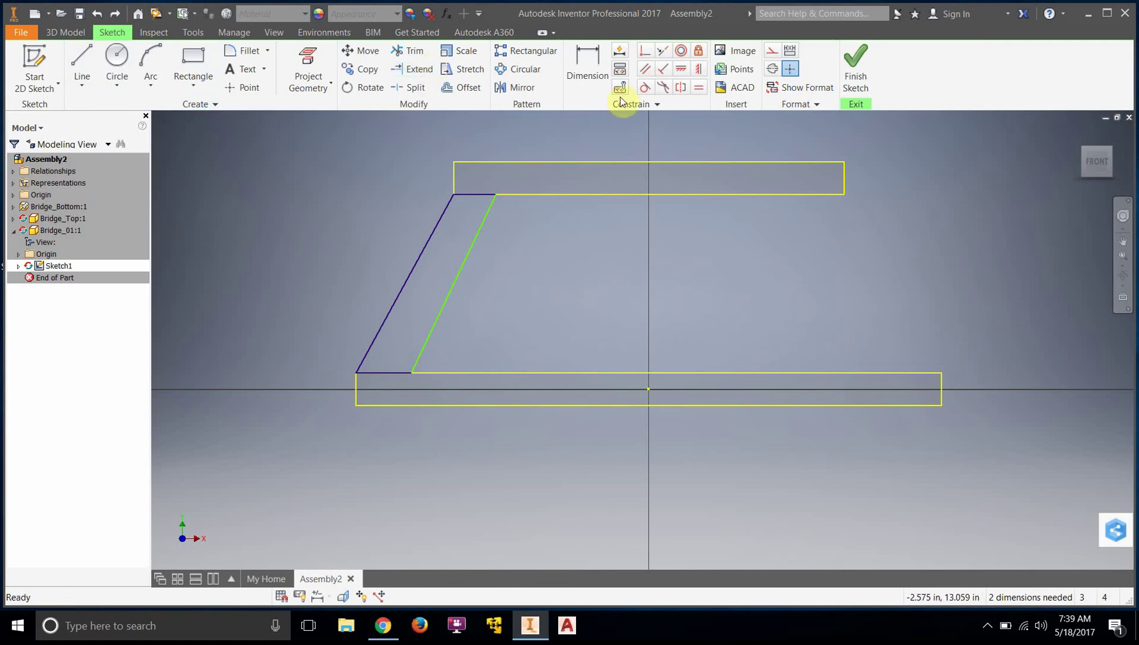
pyautogui.click(587, 63)
pyautogui.click(420, 261)
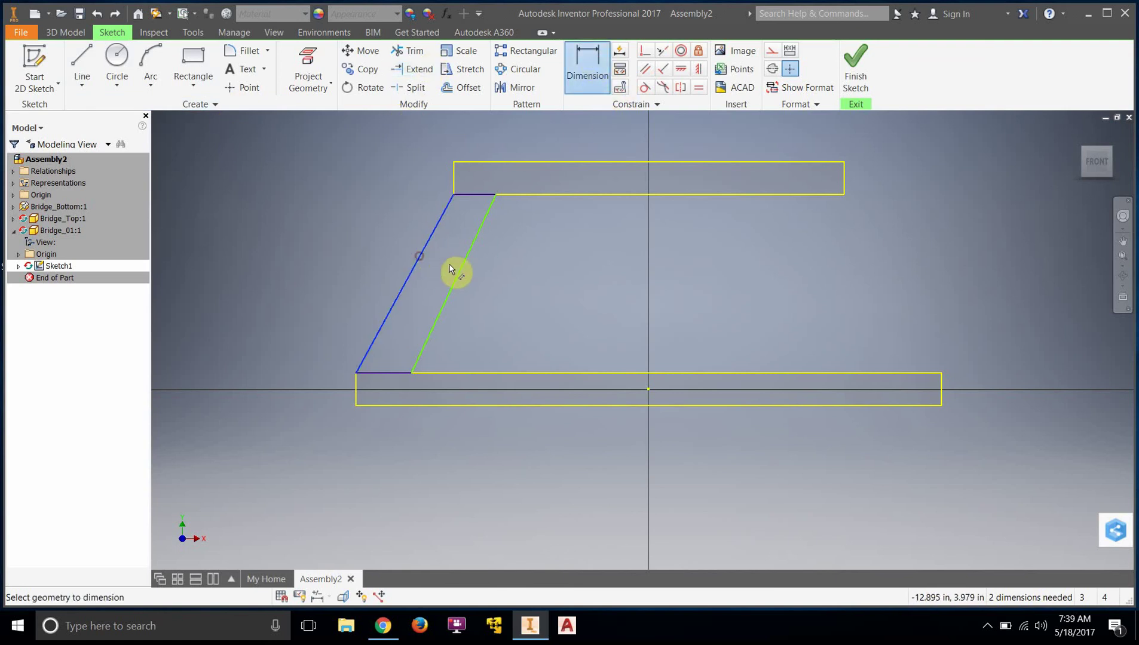
pyautogui.click(460, 272)
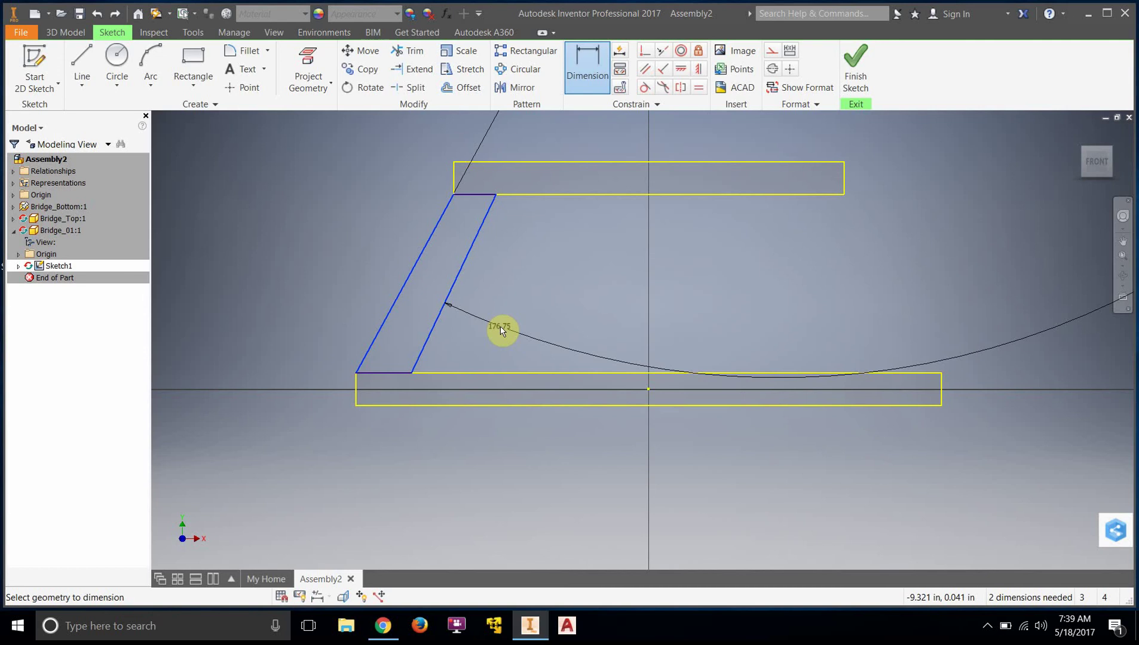
pyautogui.rightClick(500, 330)
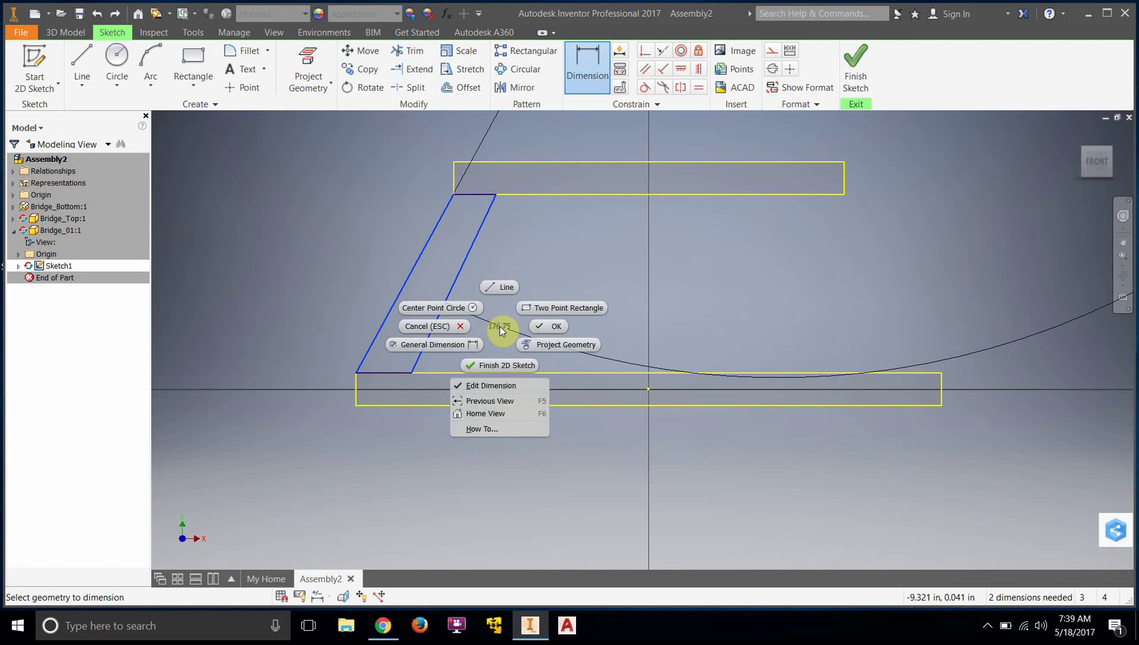
pyautogui.click(446, 326)
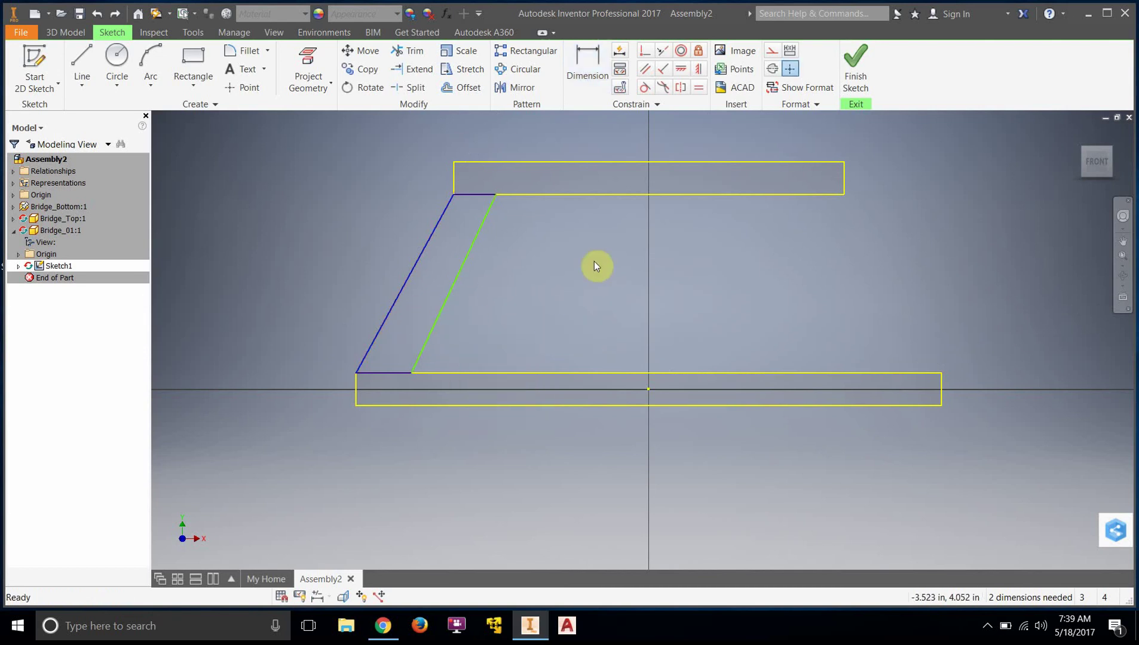
# - Constrain the inner slanted line parallel to the outer slanted line of the strut profile
pyautogui.click(645, 68)
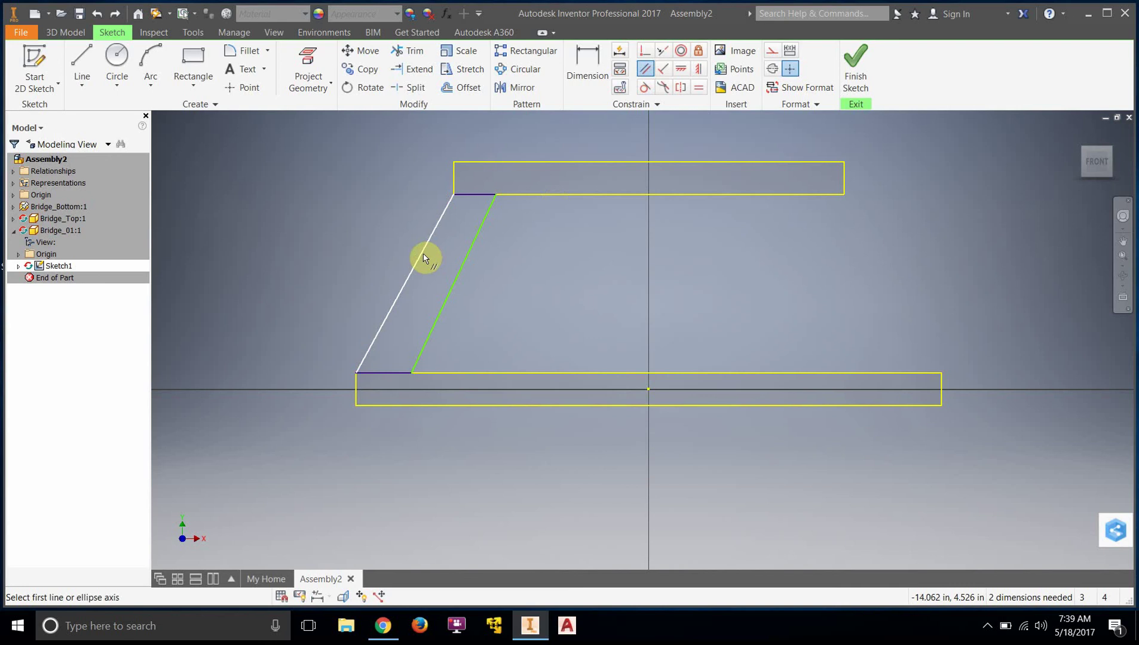
pyautogui.click(423, 258)
pyautogui.click(457, 277)
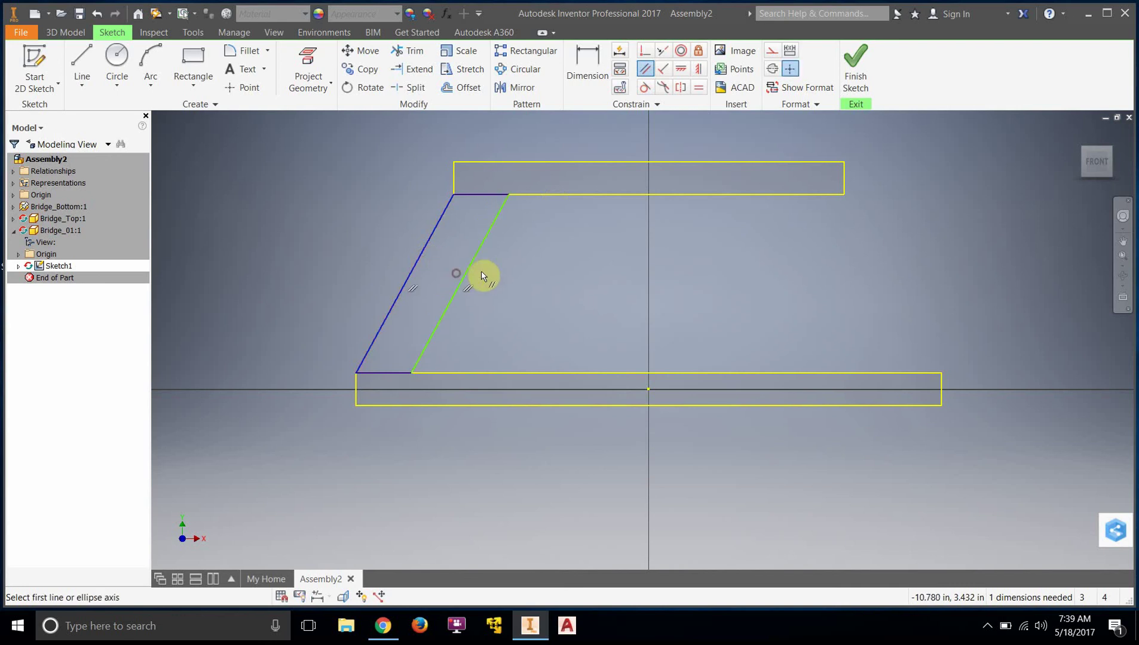
pyautogui.rightClick(511, 275)
pyautogui.click(555, 269)
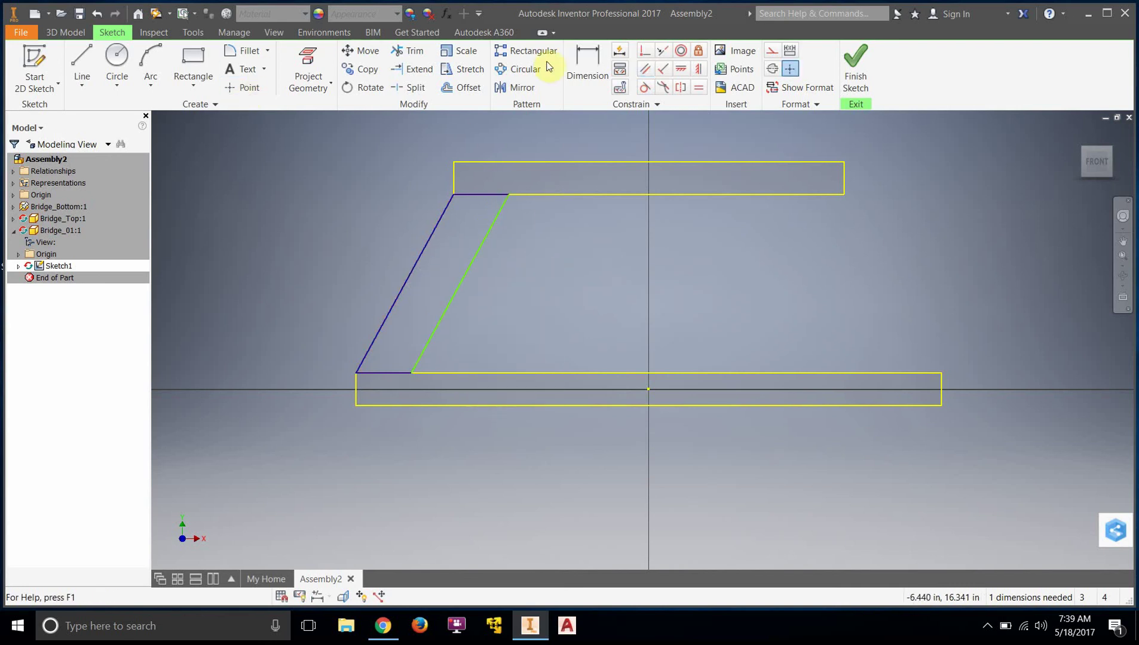
# - Dimension the perpendicular distance between the two slanted lines as 2 in and finish the sketch
pyautogui.click(593, 58)
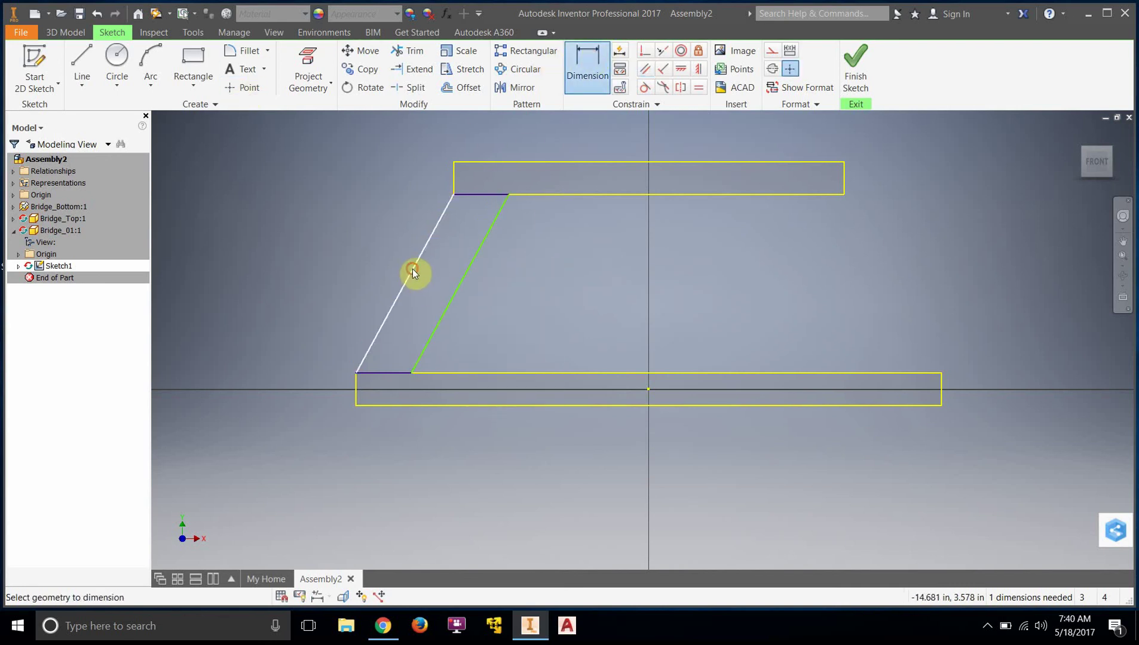
pyautogui.click(455, 283)
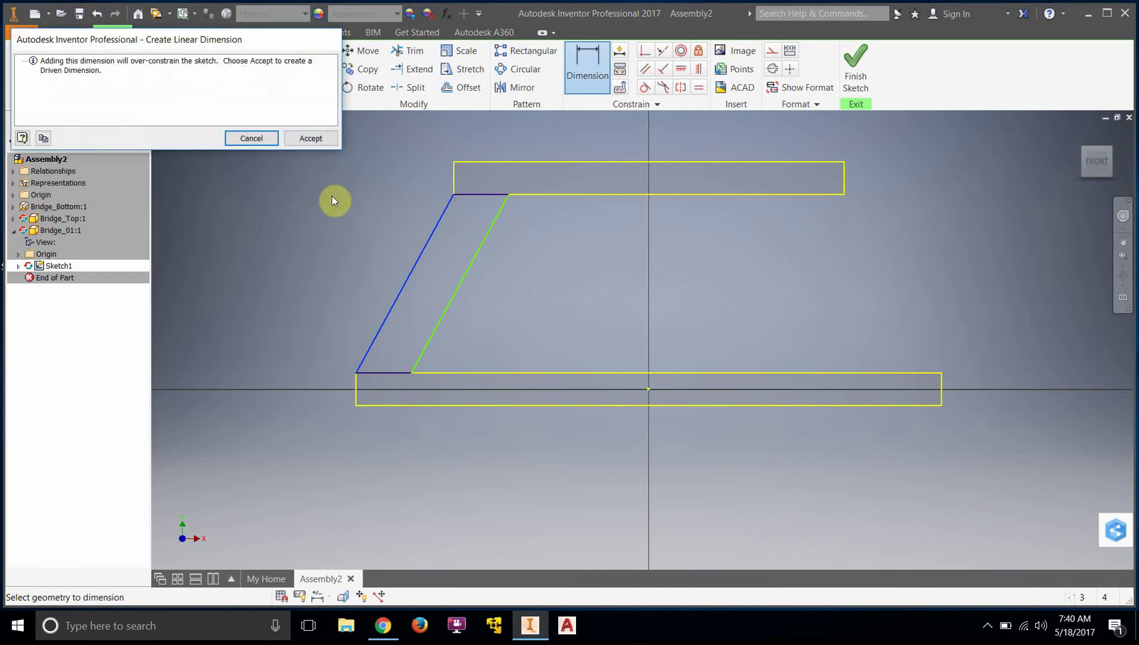
pyautogui.click(246, 140)
pyautogui.click(416, 263)
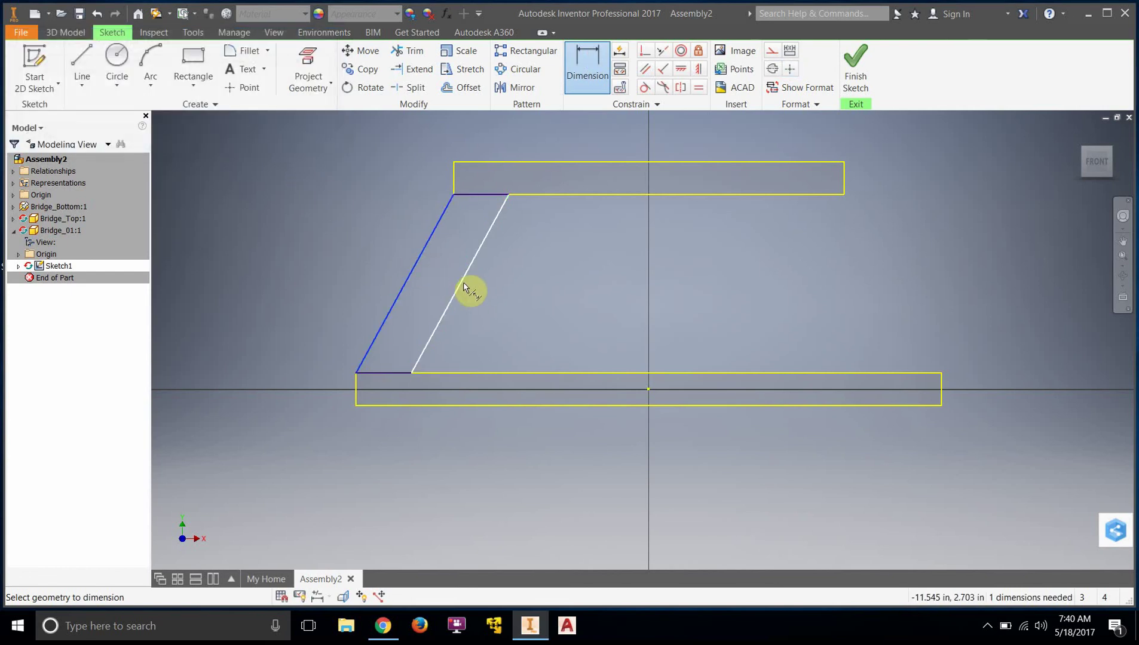
pyautogui.click(461, 283)
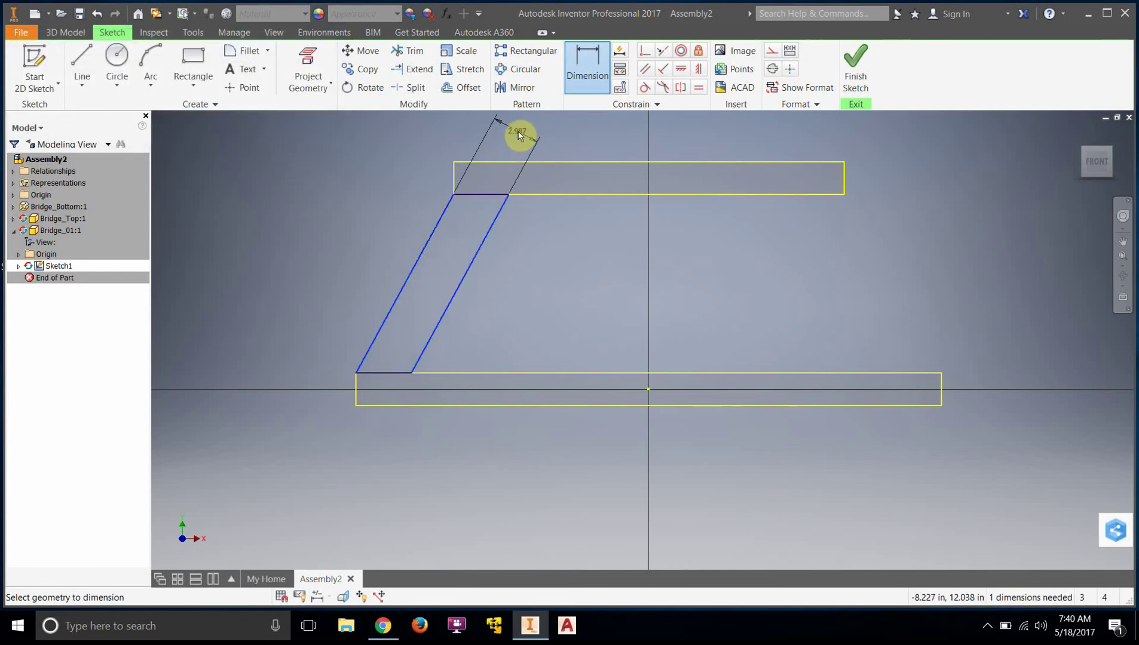
pyautogui.click(518, 131)
pyautogui.write('2')
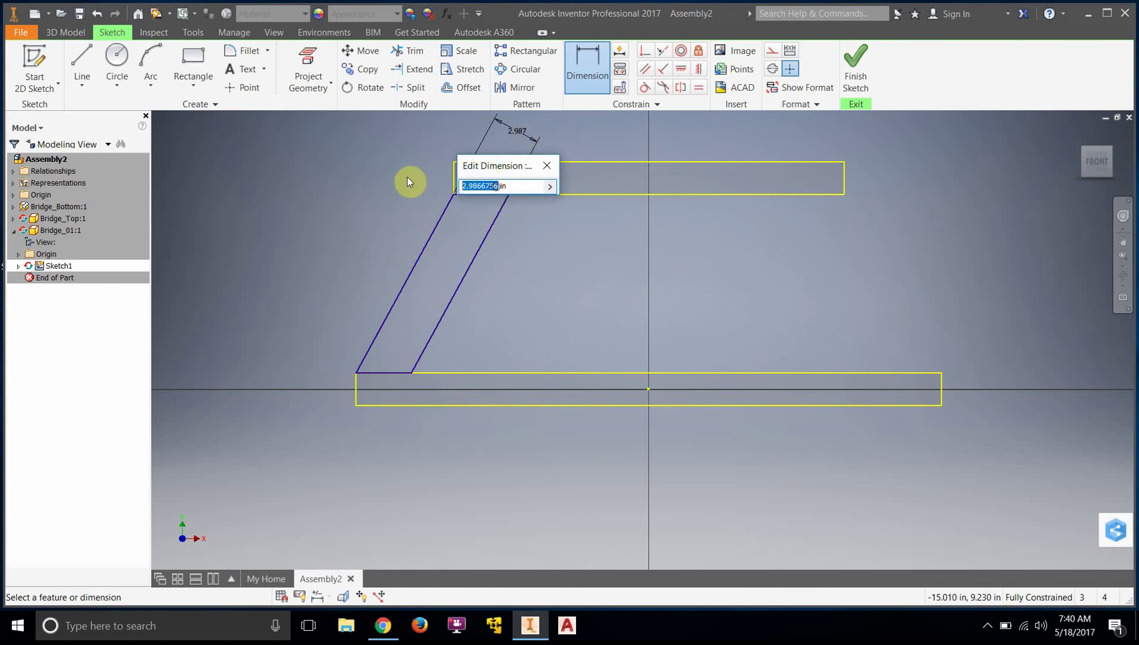
pyautogui.press('Return')
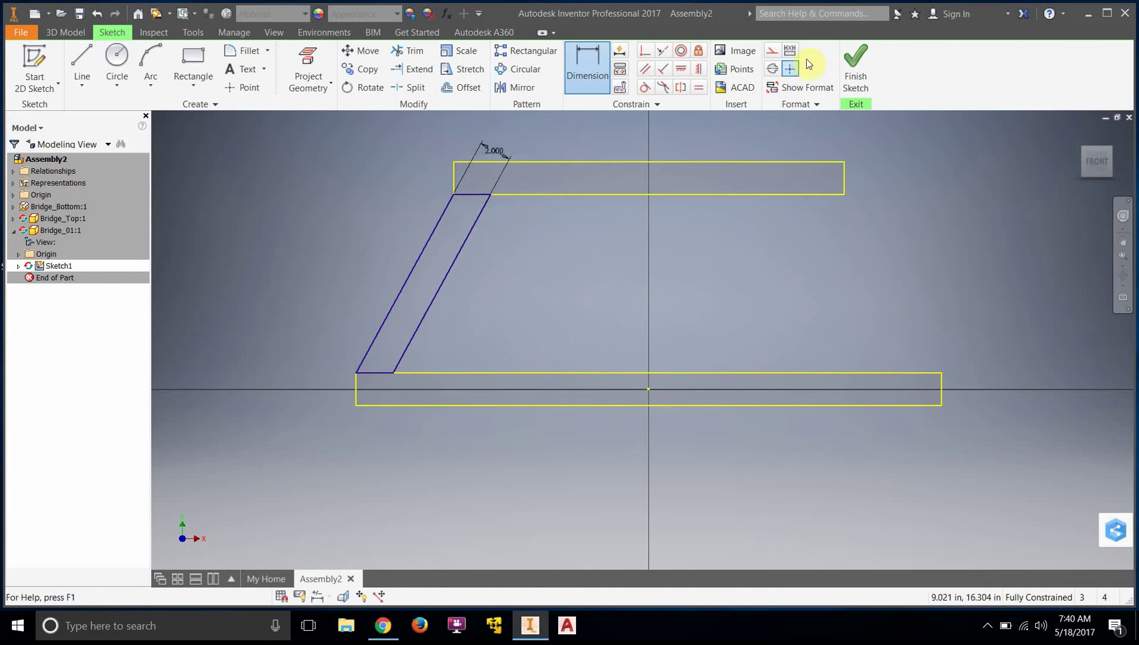
pyautogui.click(857, 66)
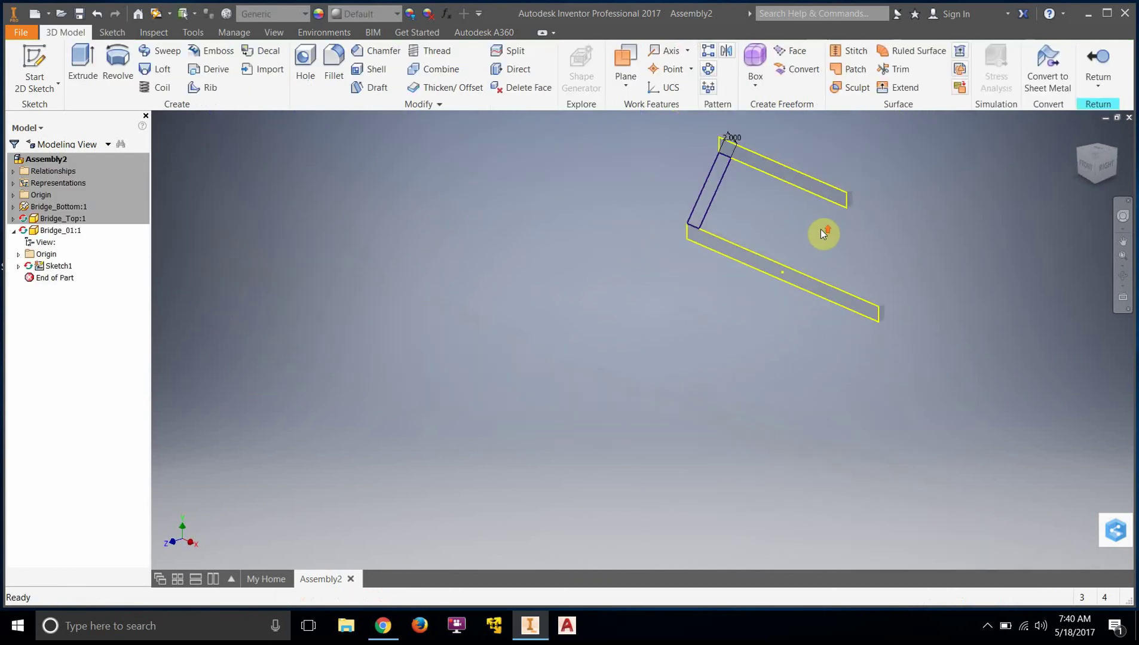
# - Extrude the strut profile 1 in, flipped backward toward the bars' depth, and return to the assembly
pyautogui.click(82, 64)
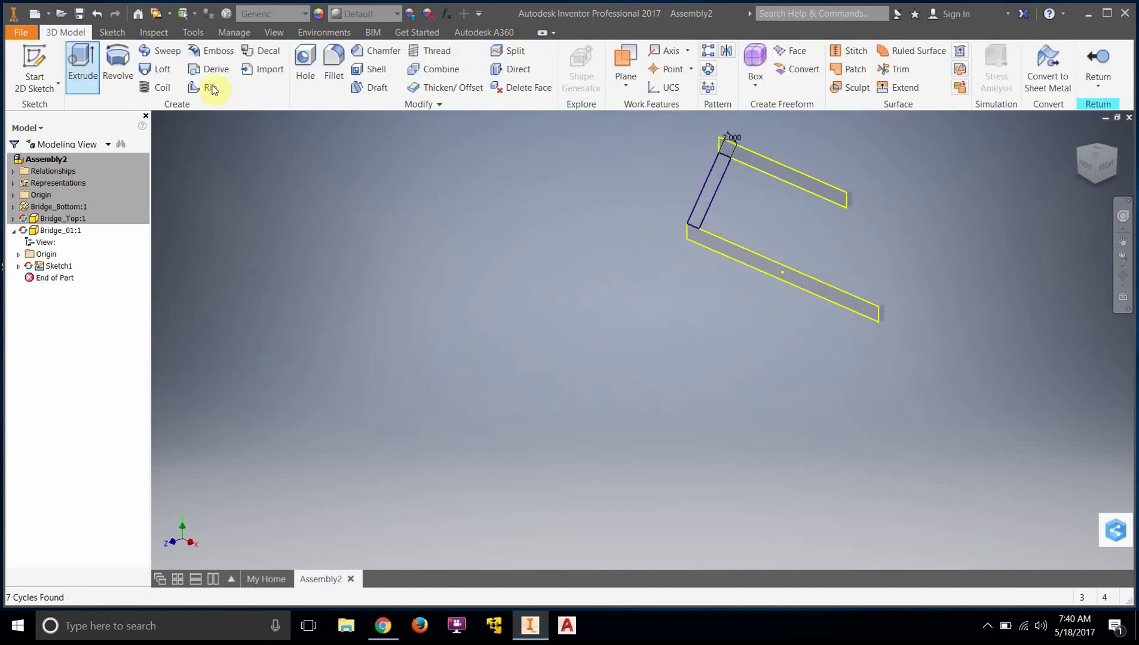
pyautogui.click(720, 183)
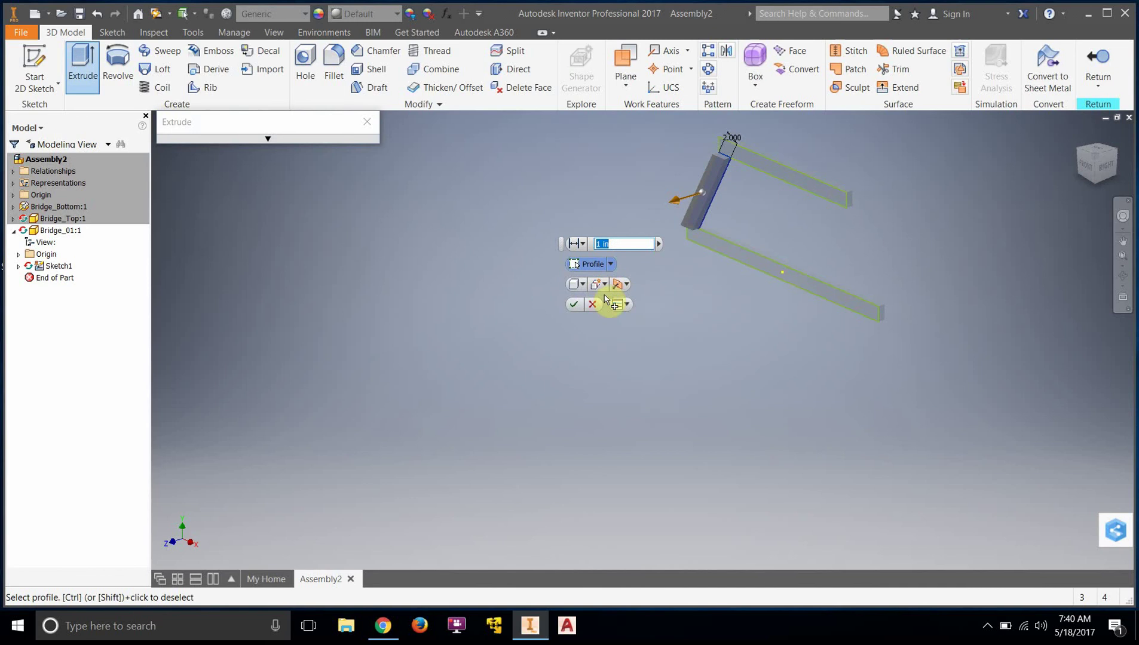
pyautogui.click(621, 283)
pyautogui.click(631, 316)
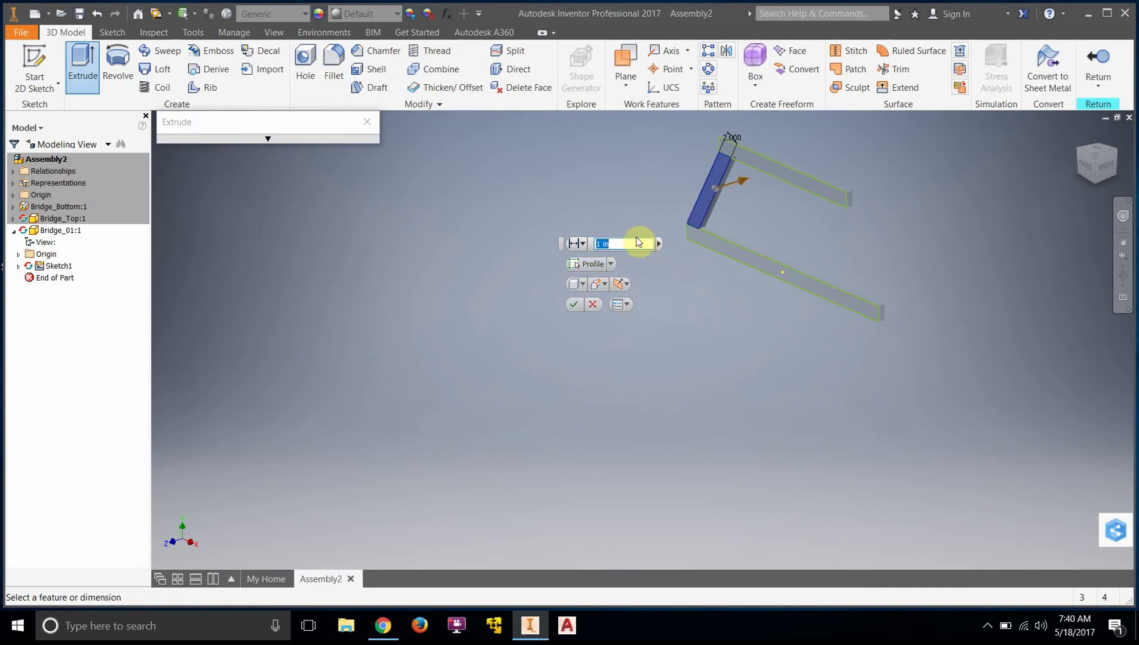
pyautogui.click(576, 305)
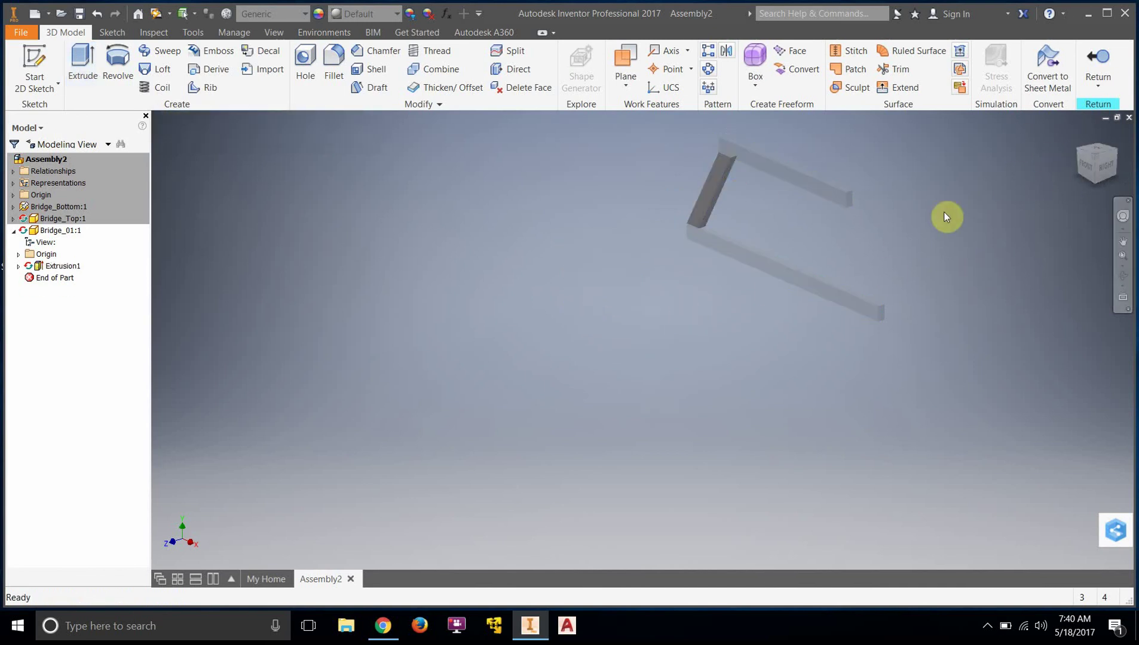
pyautogui.click(1101, 62)
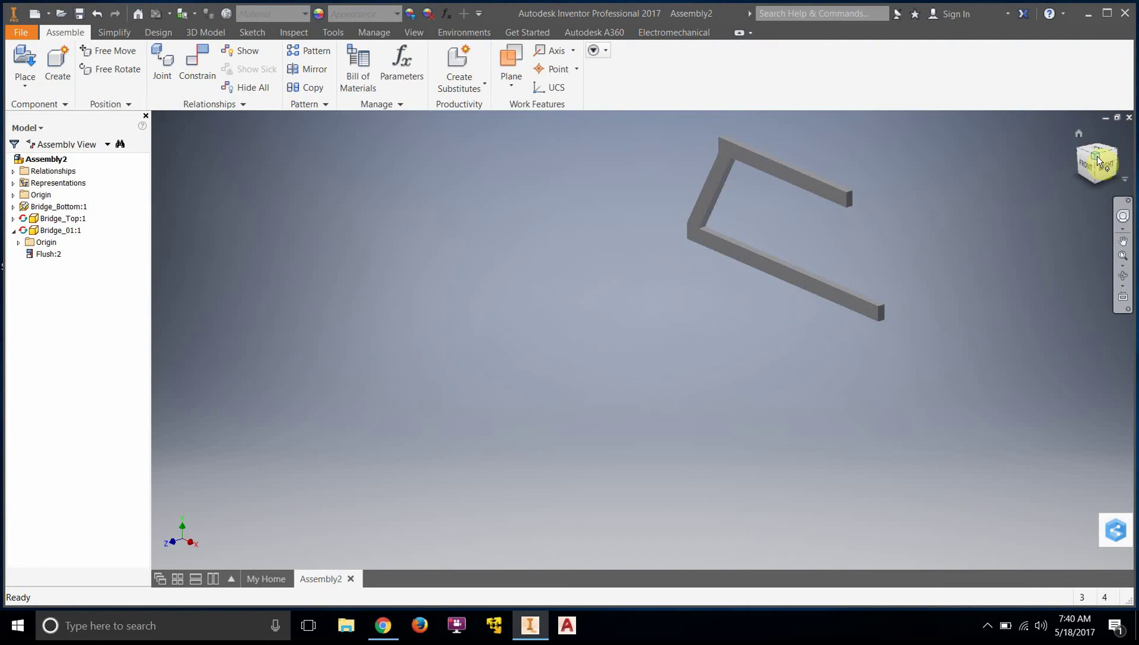
pyautogui.moveTo(1095, 157)
pyautogui.mouseDown()
pyautogui.moveTo(1111, 156)
pyautogui.moveTo(1094, 162)
pyautogui.mouseUp()
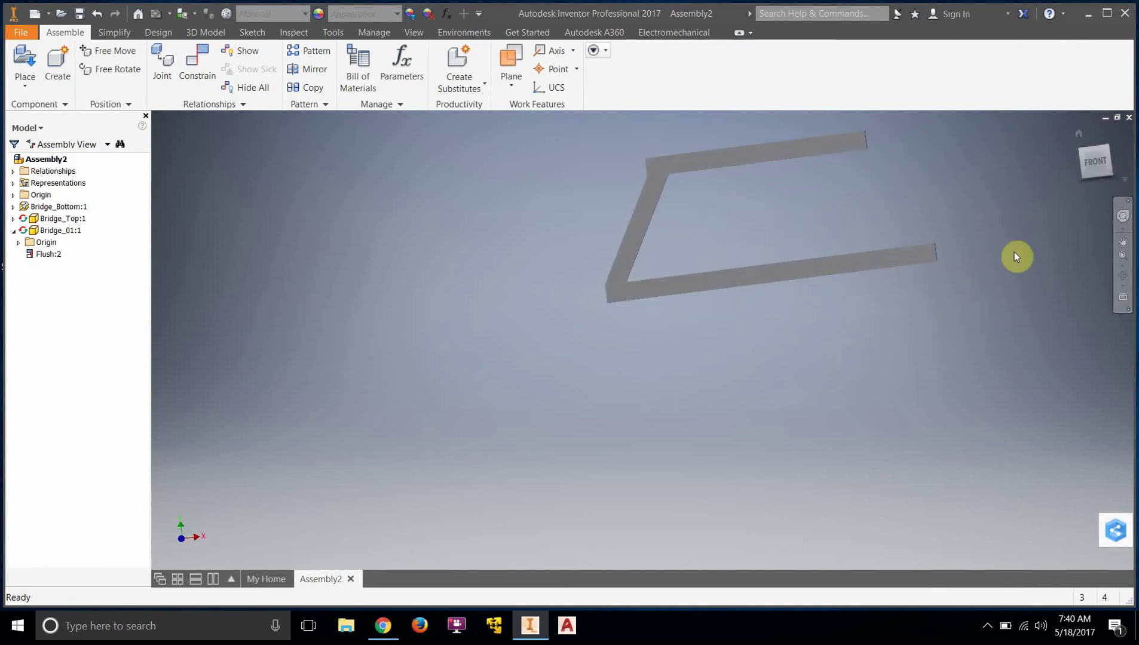
pyautogui.click(643, 218)
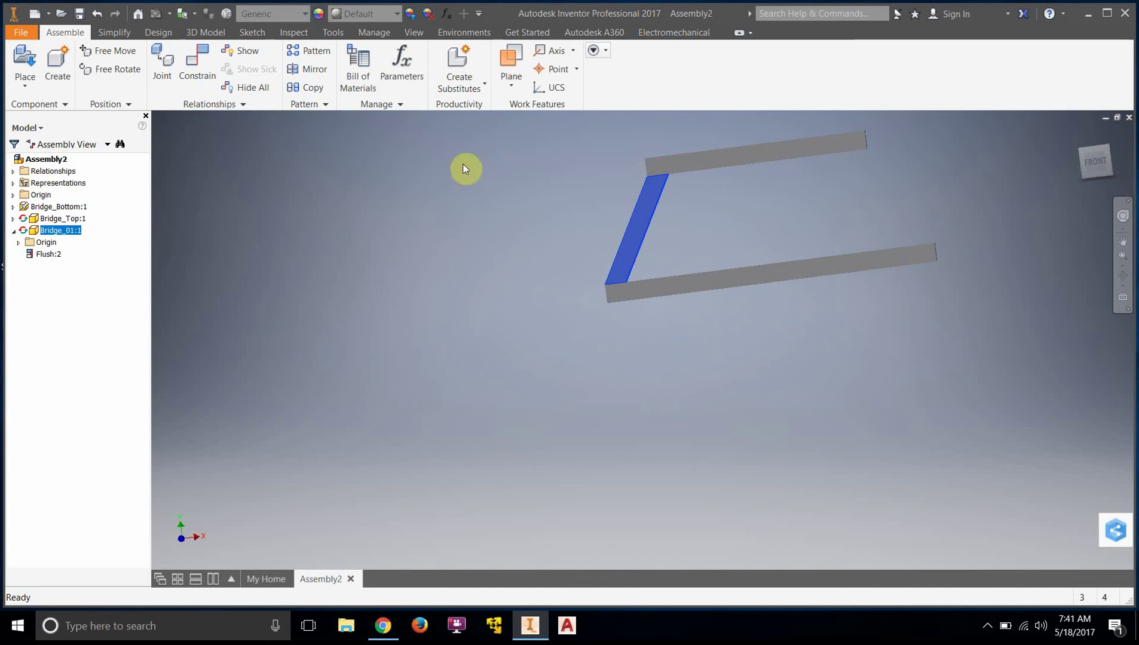
pyautogui.click(24, 60)
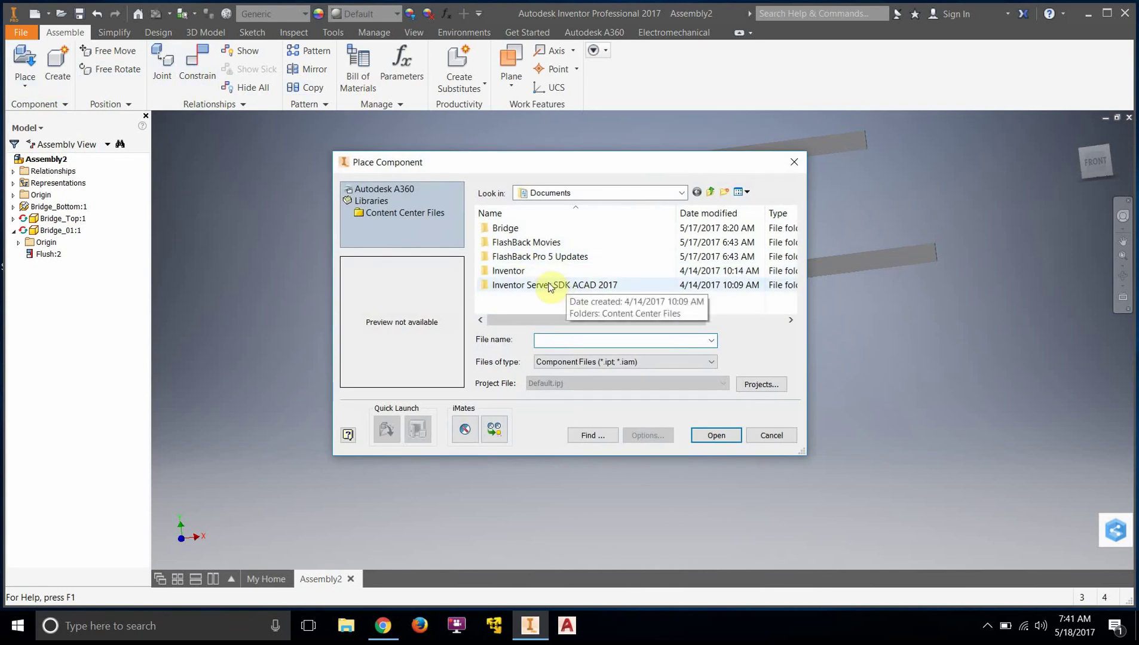
pyautogui.doubleClick(509, 227)
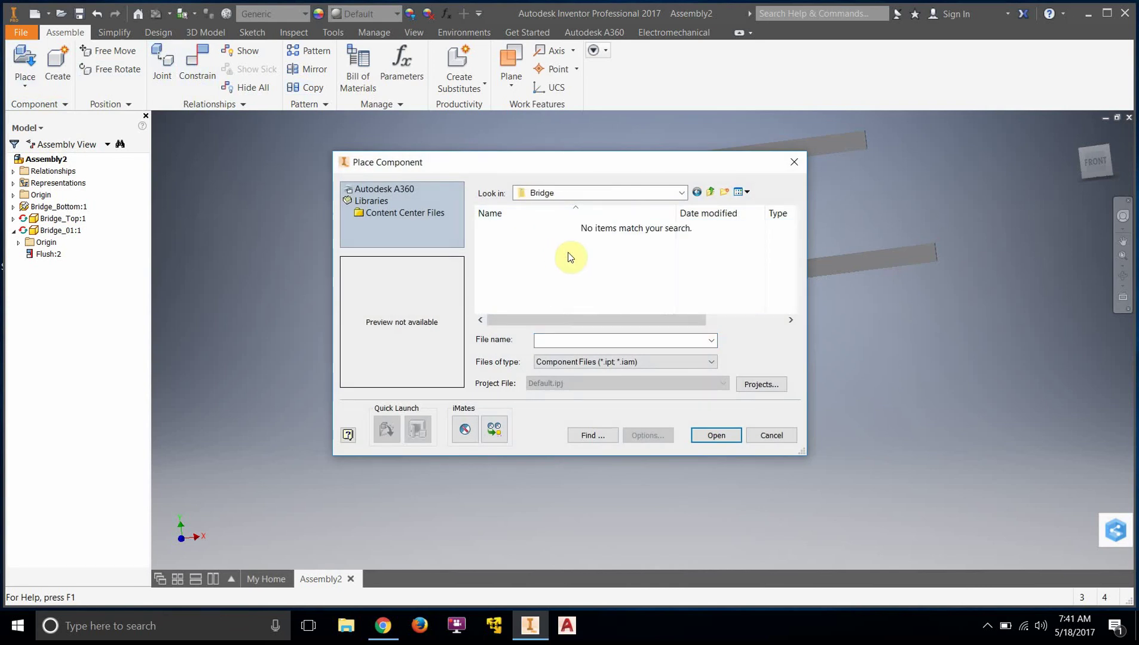
pyautogui.click(711, 192)
pyautogui.click(711, 192)
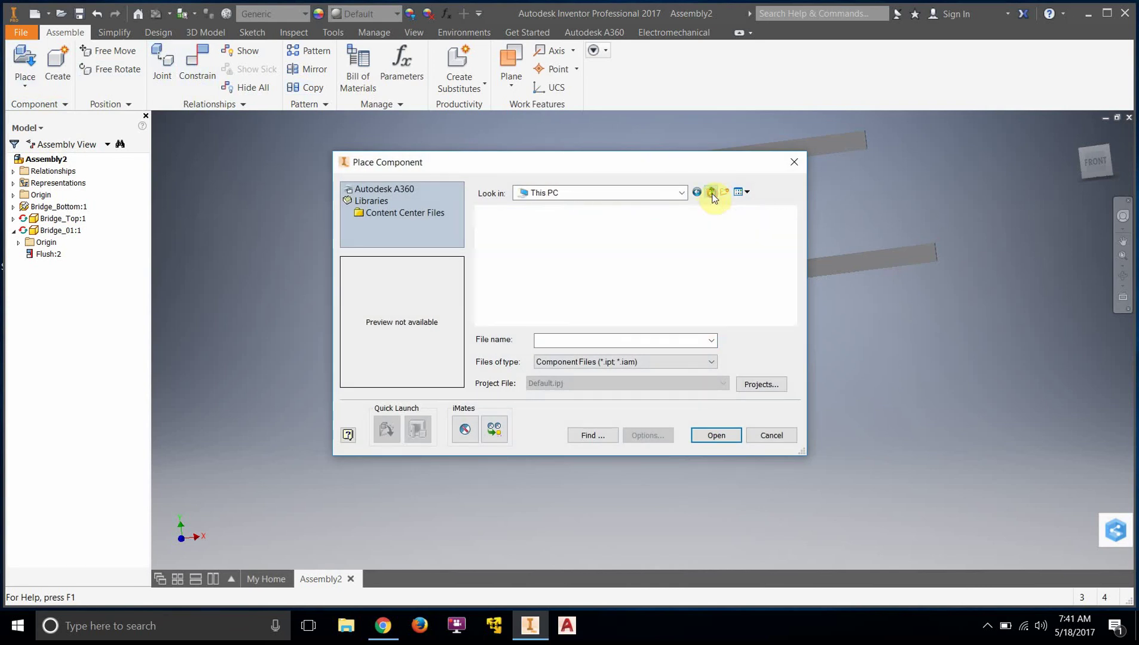
pyautogui.scroll(-3, 651, 258)
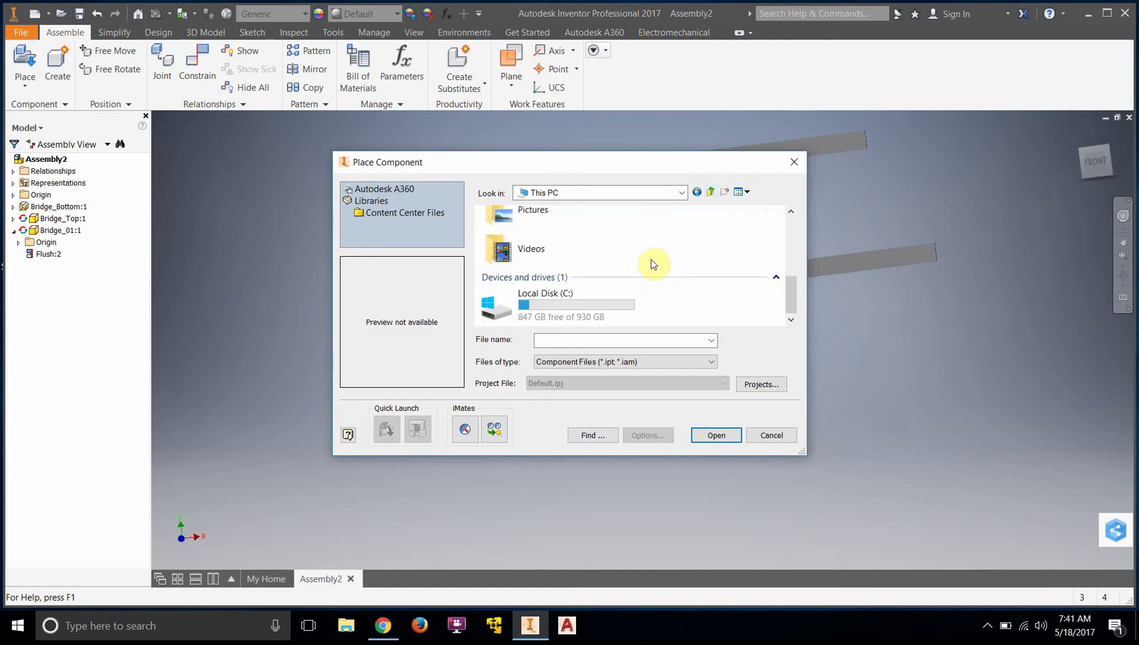
pyautogui.scroll(3, 625, 258)
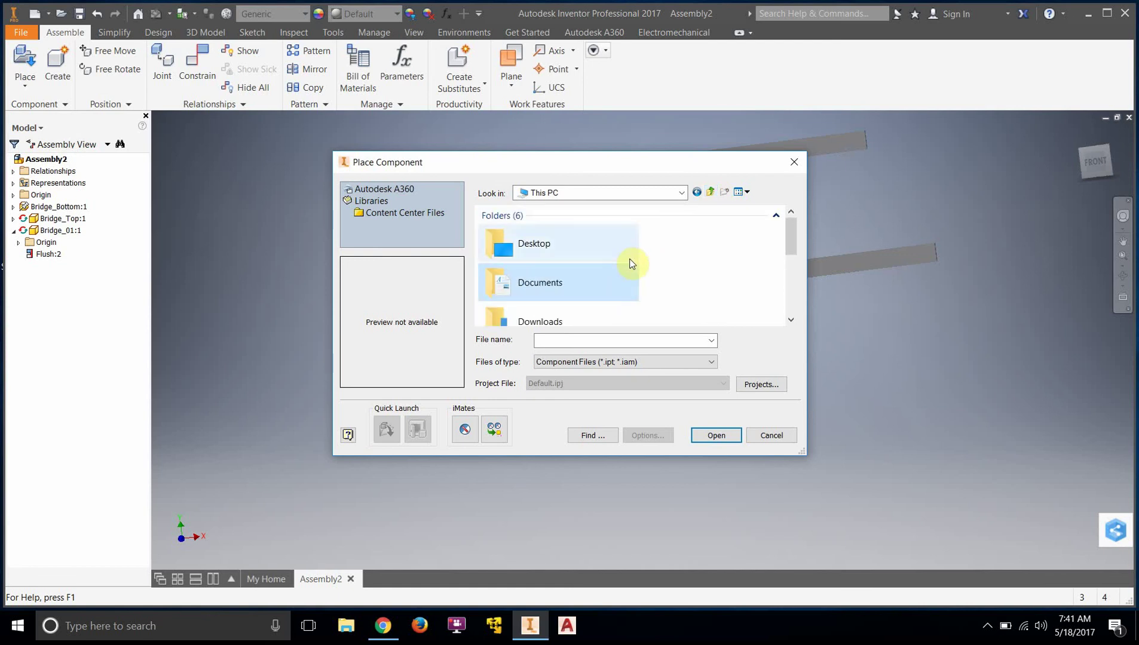
pyautogui.scroll(-3, 625, 260)
pyautogui.scroll(1, 632, 265)
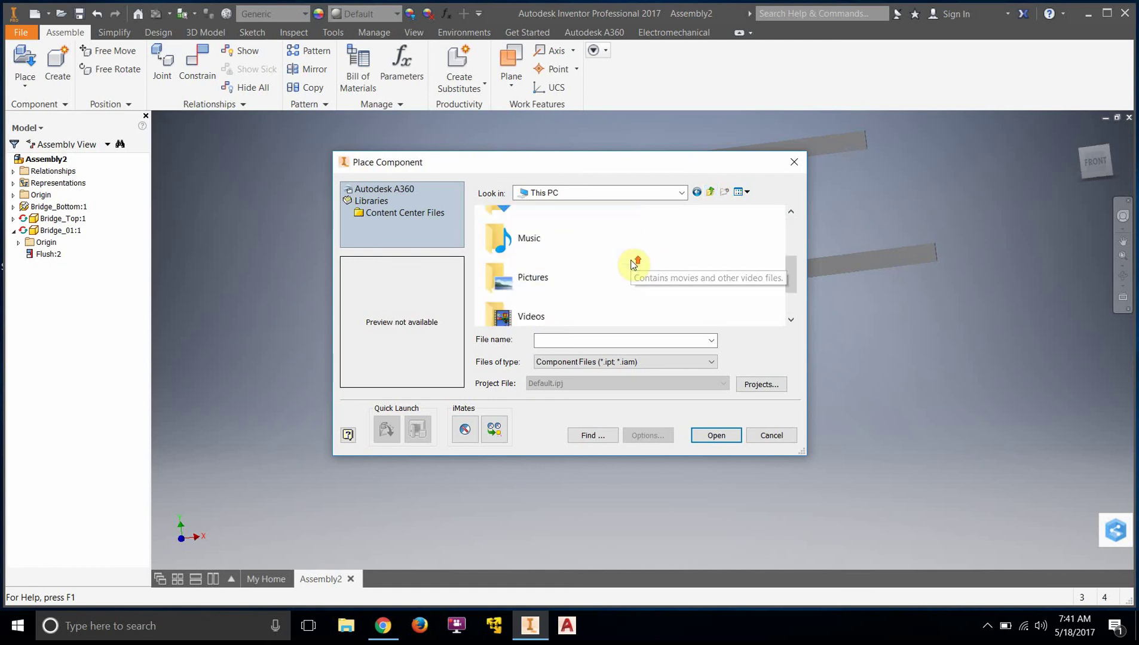
pyautogui.click(777, 435)
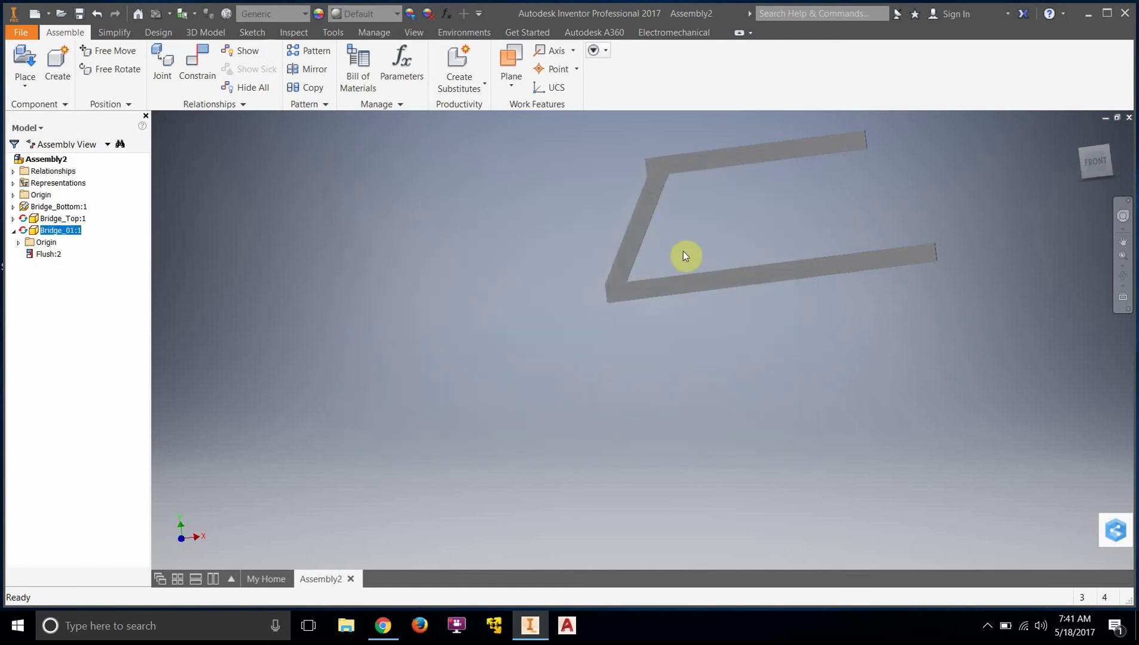
pyautogui.doubleClick(641, 240)
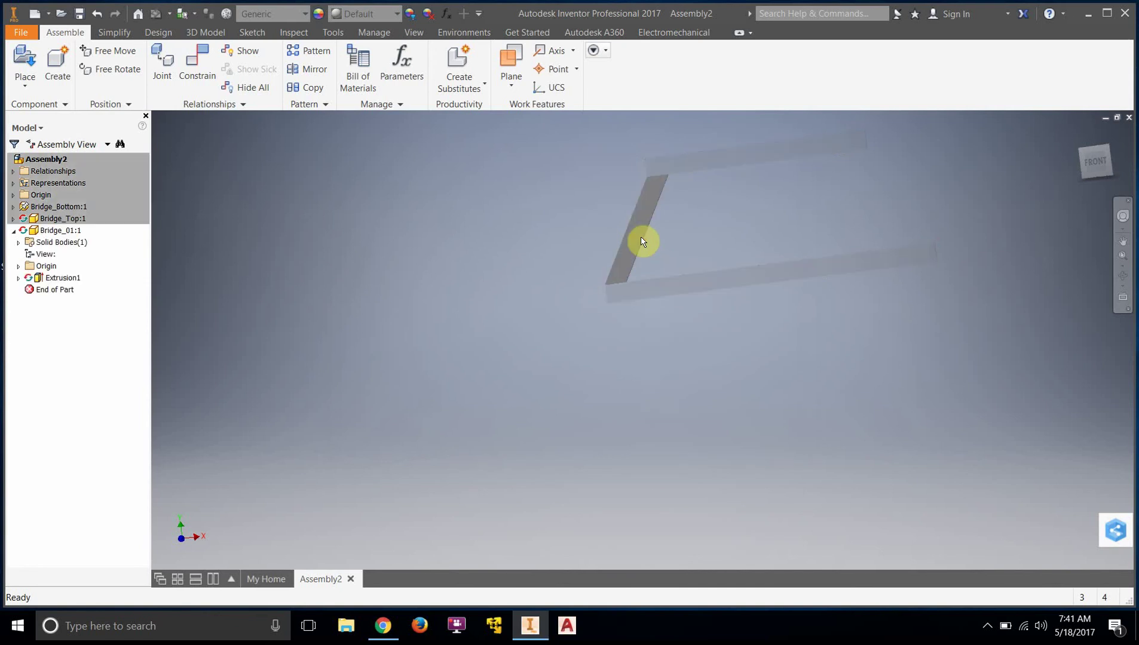
pyautogui.click(25, 35)
pyautogui.click(62, 186)
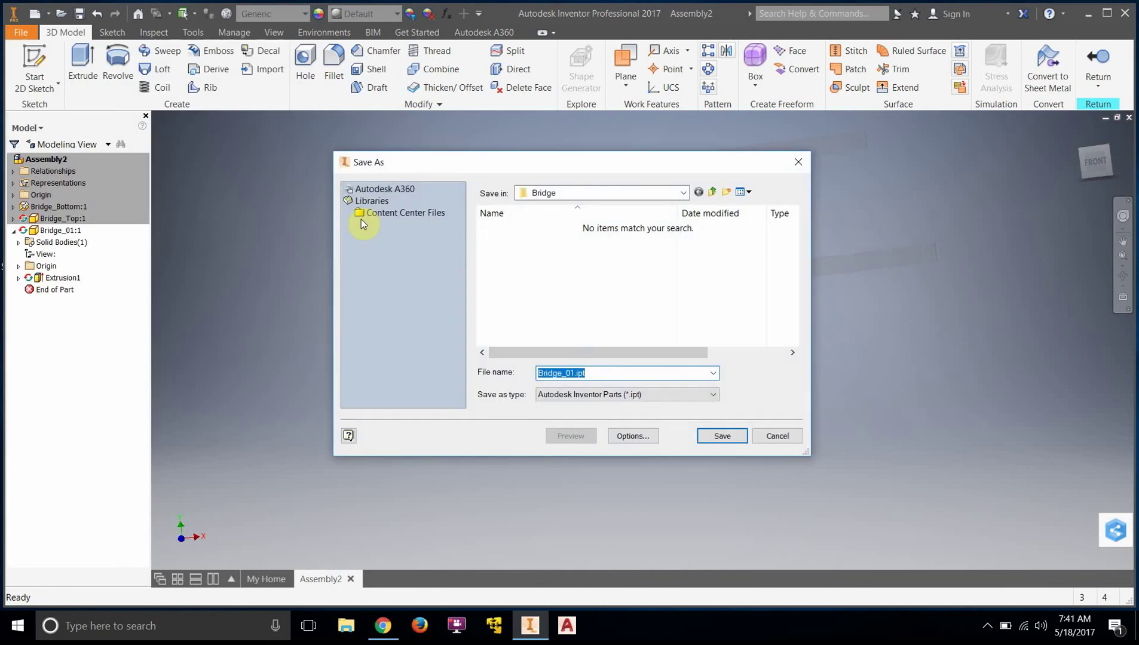
pyautogui.click(774, 435)
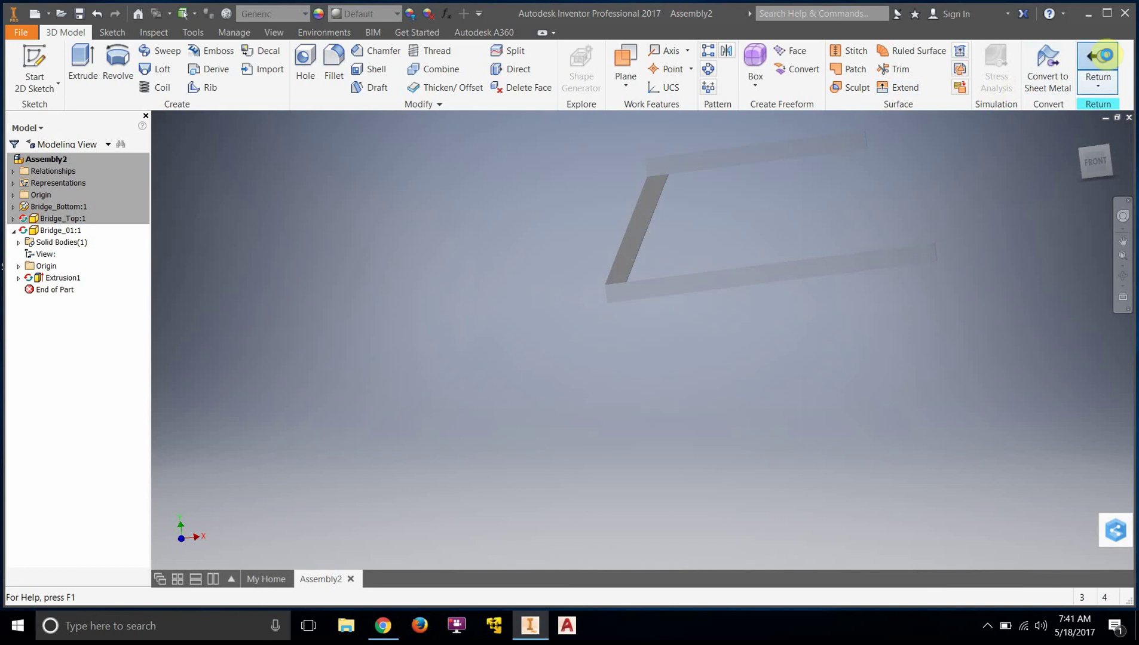
pyautogui.click(1098, 64)
# - Save the assembly as Bridge.iam in the Bridge folder, together with all of its dependent part files
pyautogui.click(29, 32)
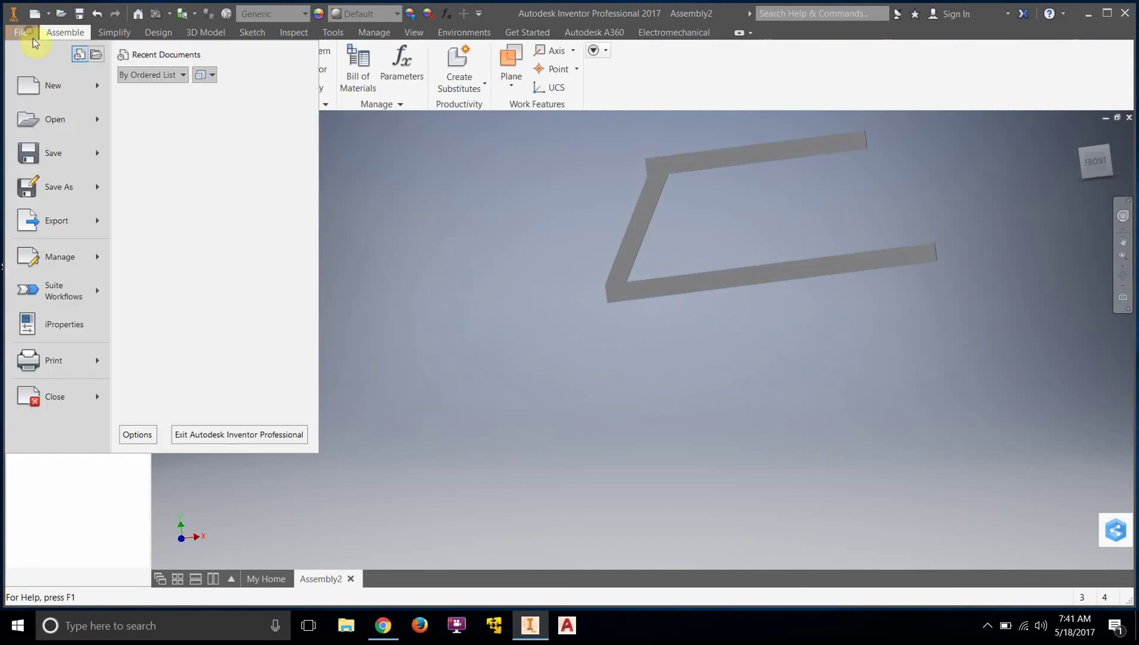
pyautogui.moveTo(71, 186)
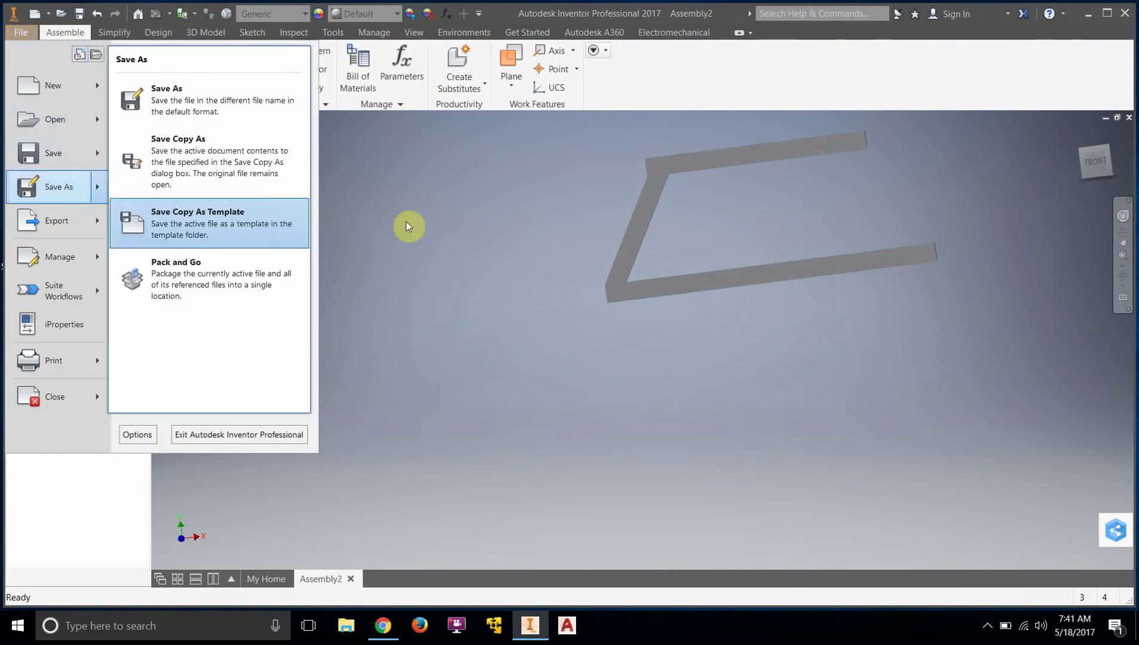
pyautogui.click(69, 189)
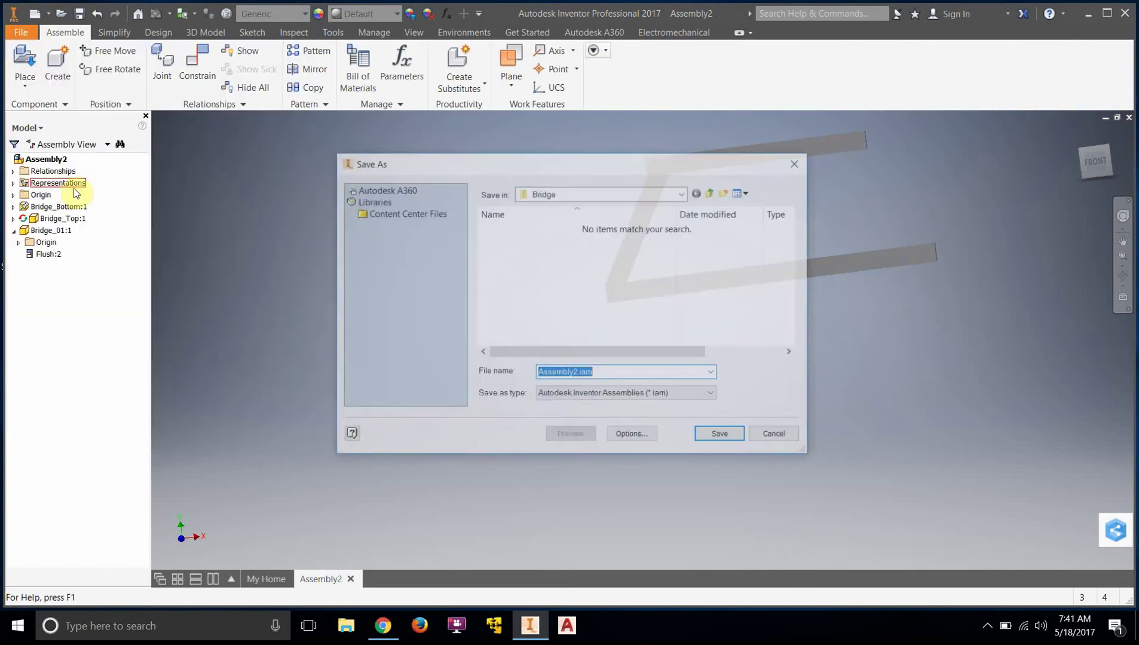
pyautogui.click(579, 373)
pyautogui.moveTo(580, 374); pyautogui.dragTo(421, 353)
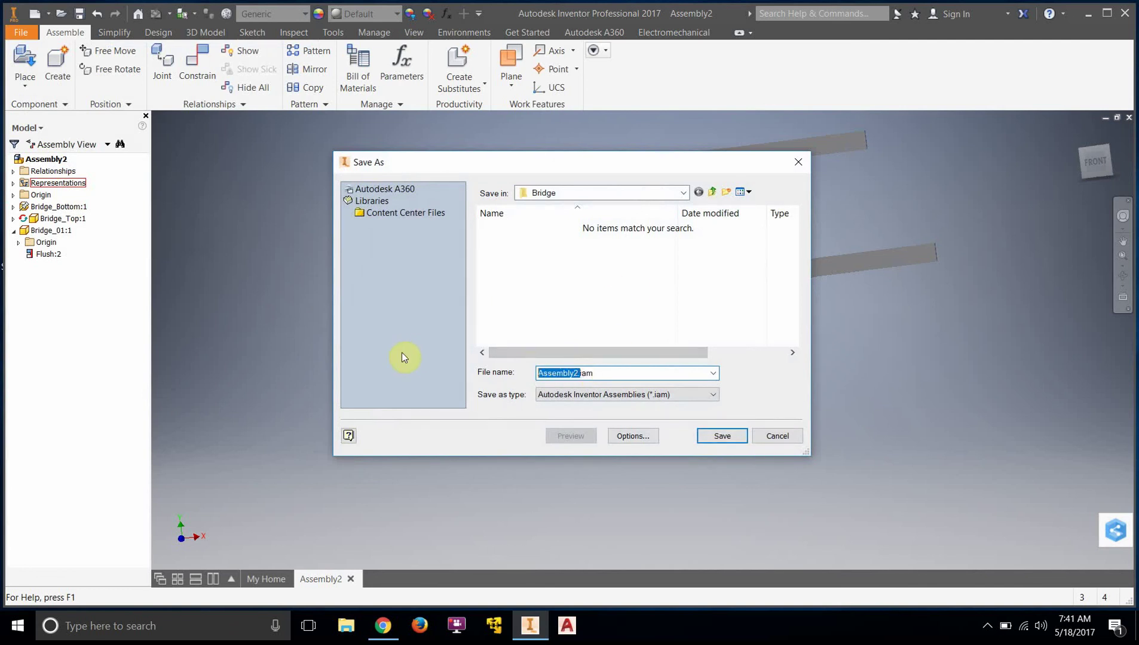
pyautogui.write('Brideg')
pyautogui.click(723, 436)
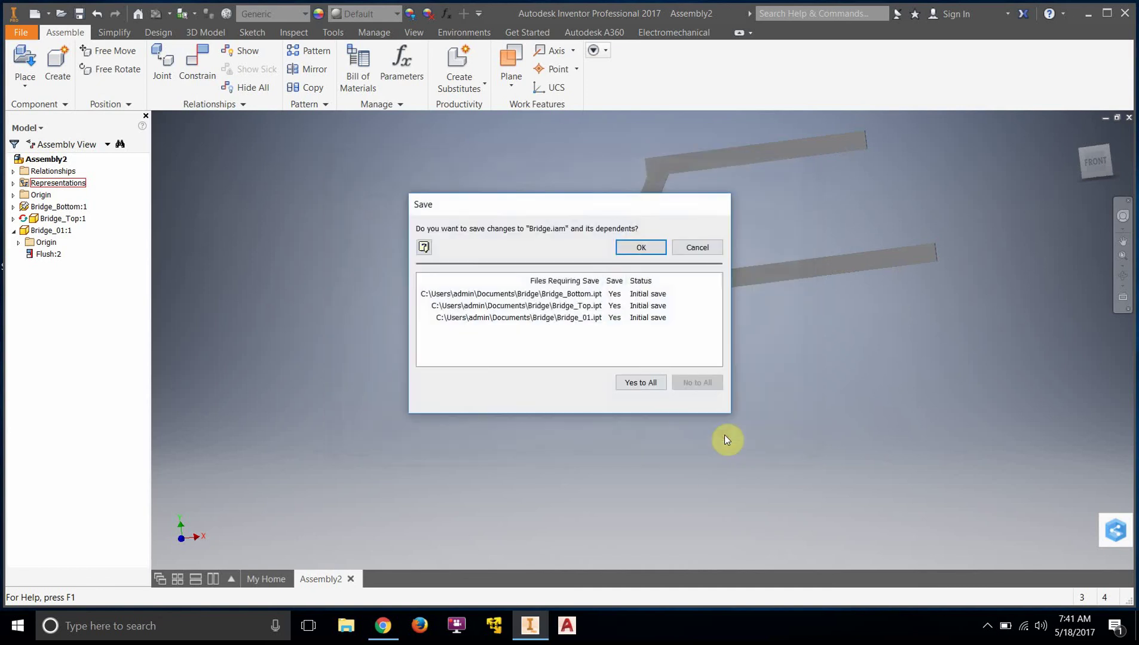
pyautogui.click(650, 384)
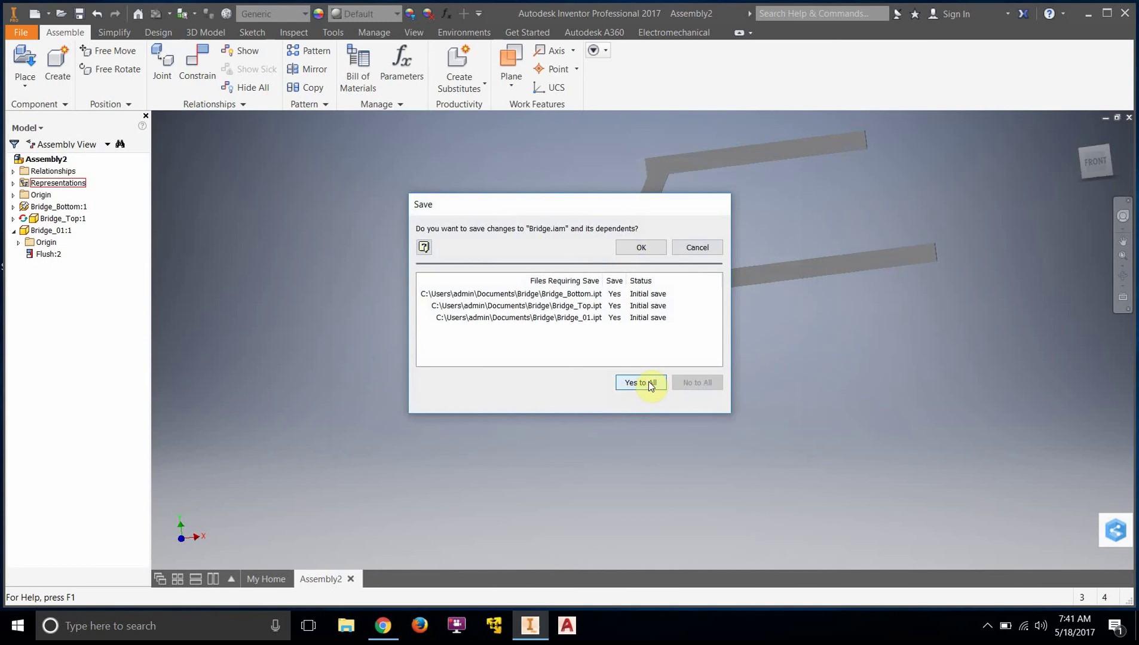
pyautogui.moveTo(609, 208); pyautogui.dragTo(308, 161)
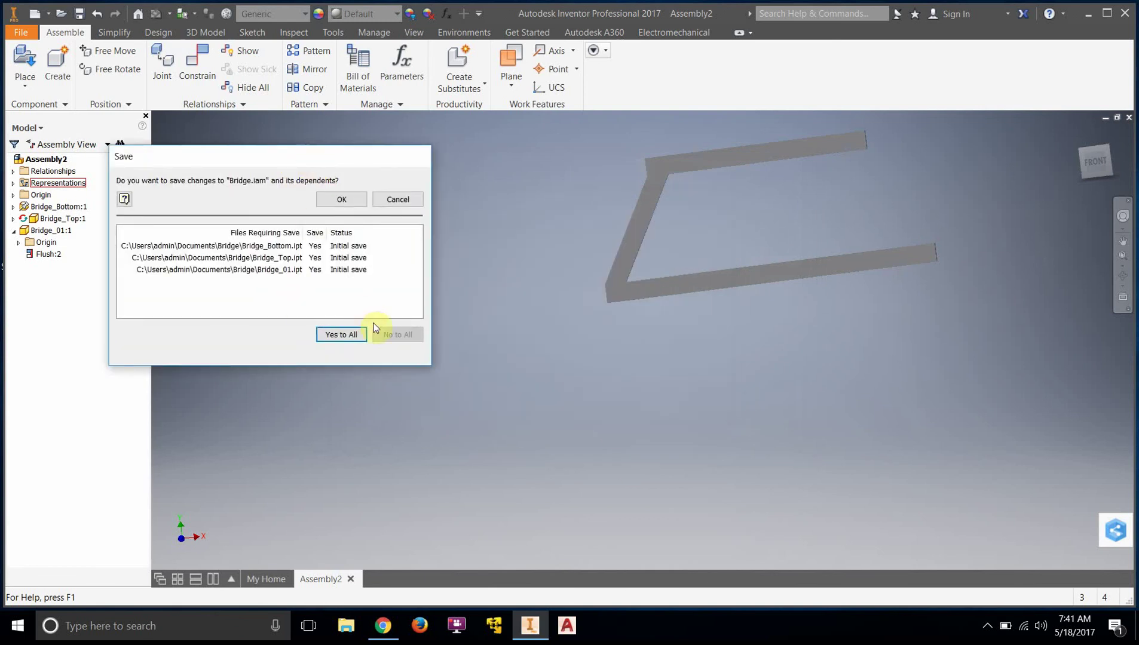
pyautogui.click(330, 336)
pyautogui.click(340, 202)
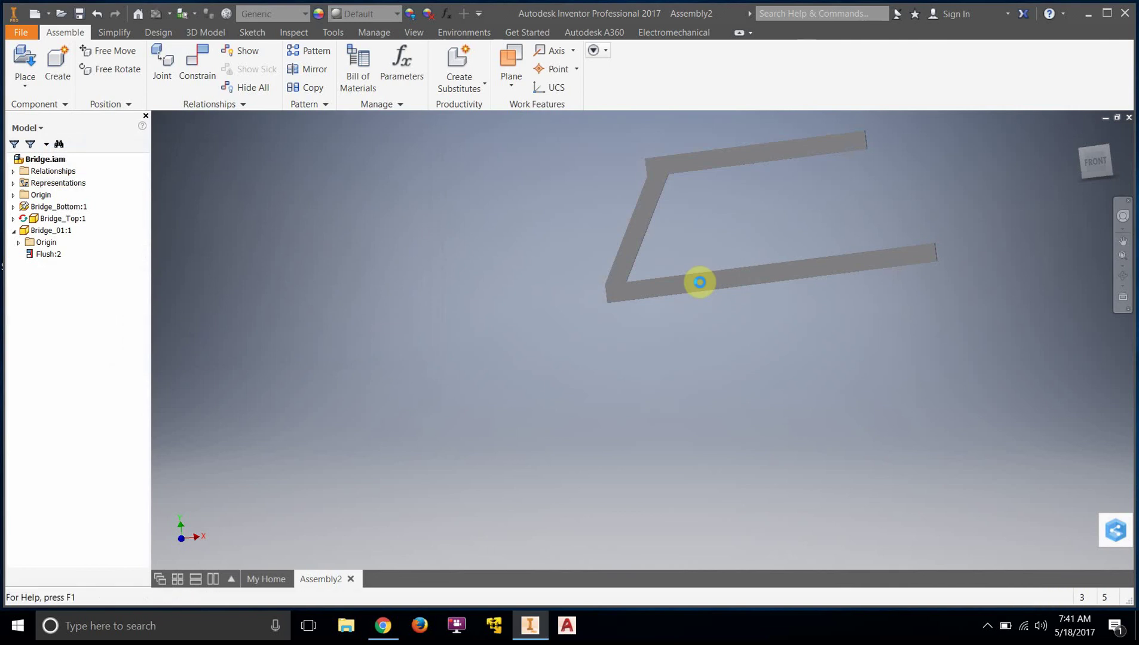
# - Place one more instance of Bridge_01.ipt from the Bridge folder near the open ends of the two bars
pyautogui.scroll(-5, 711, 249)
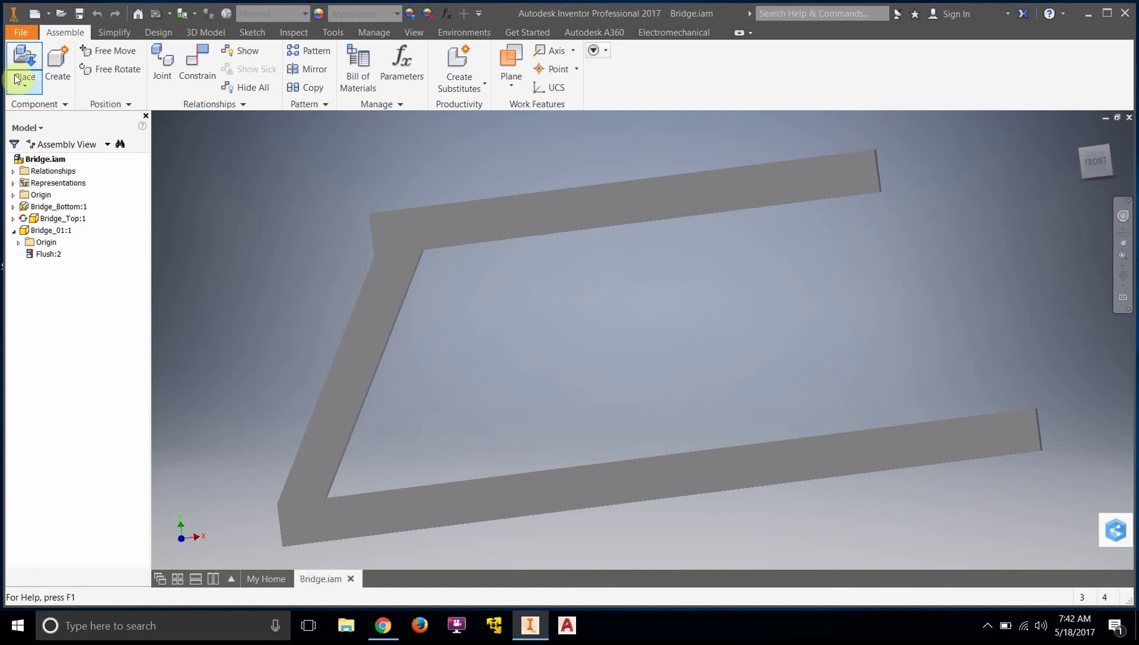
pyautogui.click(18, 55)
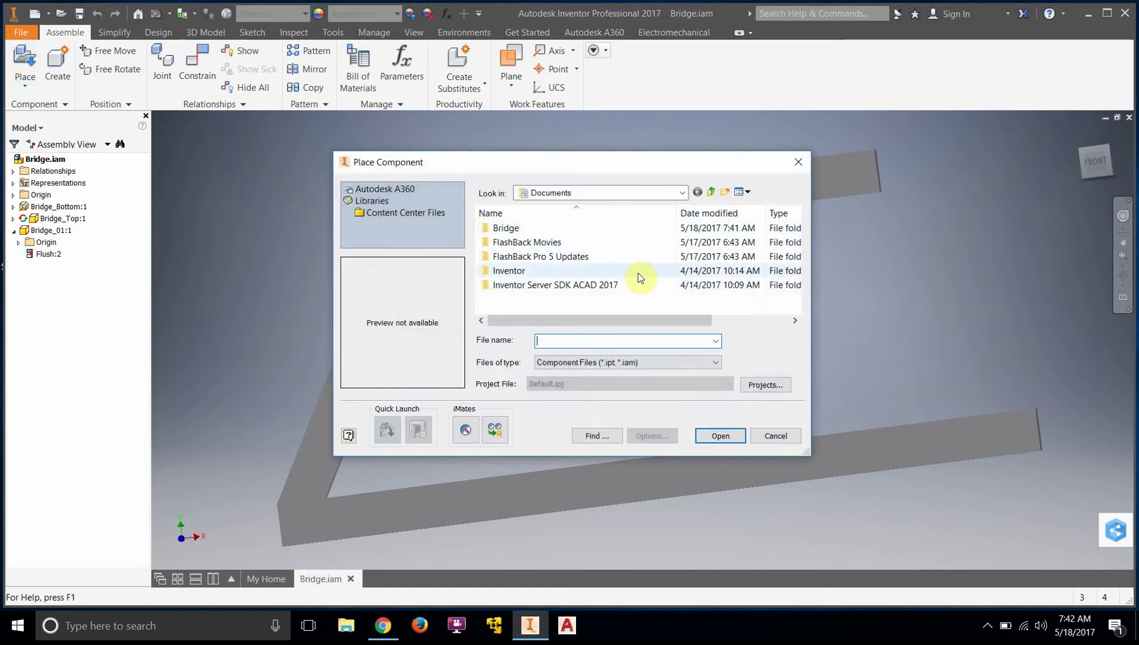
pyautogui.doubleClick(507, 228)
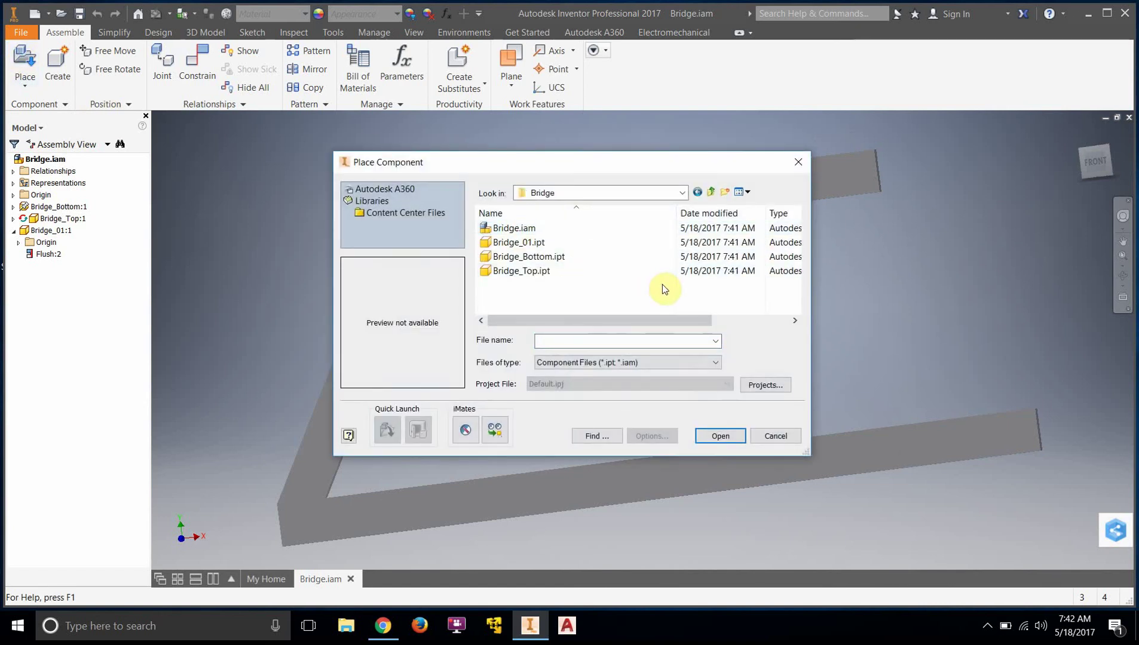
pyautogui.doubleClick(533, 243)
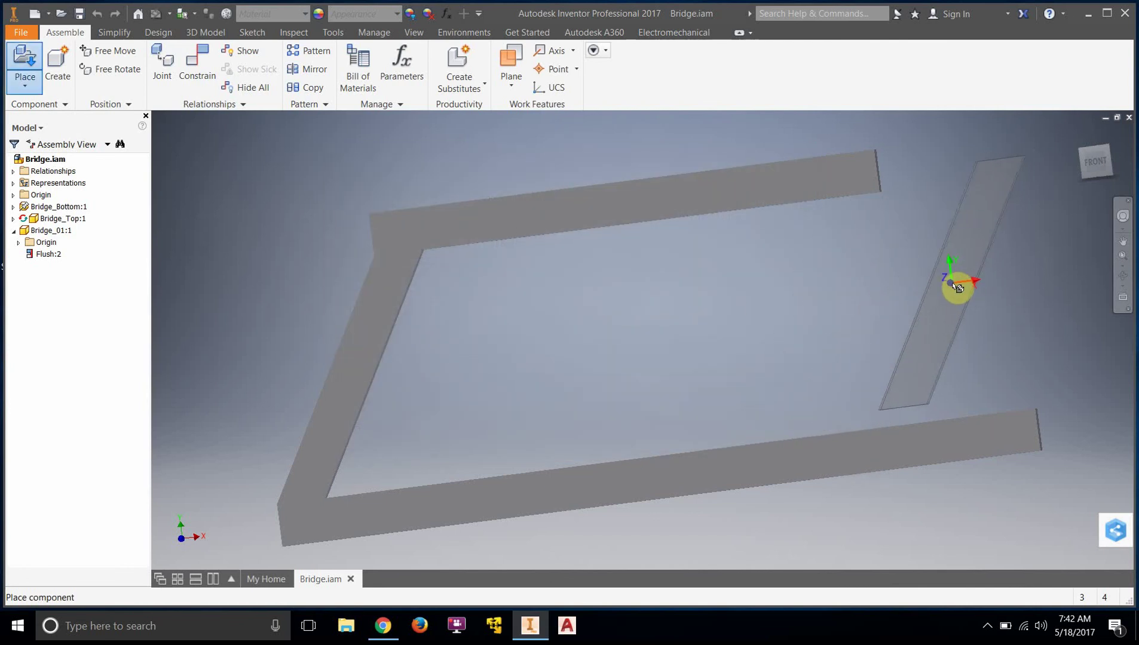
pyautogui.click(955, 286)
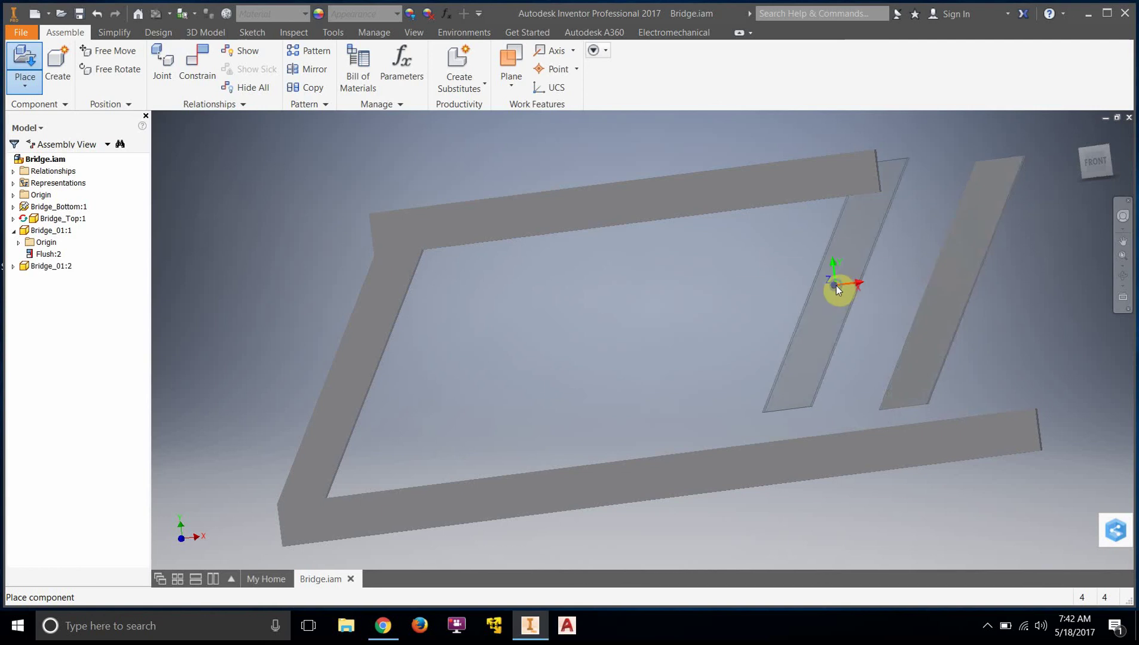
pyautogui.rightClick(837, 286)
pyautogui.click(883, 285)
# - Free-rotate the second Bridge_01 strut so that it slants the opposite way to the first strut
pyautogui.click(946, 286)
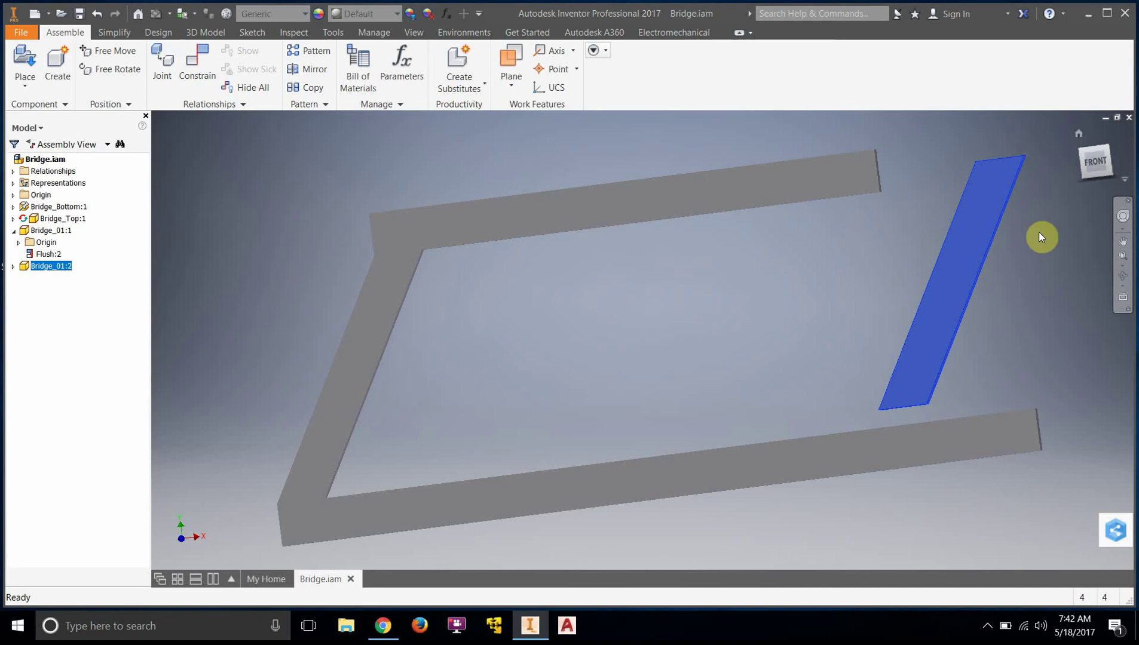
pyautogui.keyDown('shift'); pyautogui.moveTo(1091, 168); pyautogui.dragTo(1076, 197, button='middle'); pyautogui.keyUp('shift')
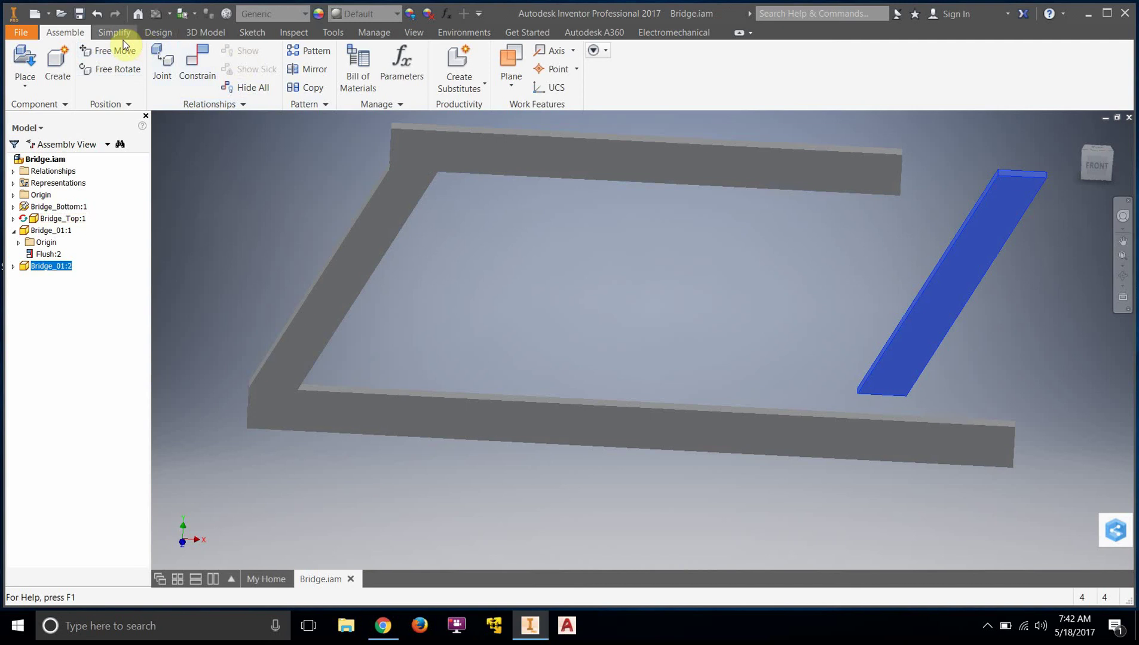
pyautogui.click(128, 104)
pyautogui.click(130, 70)
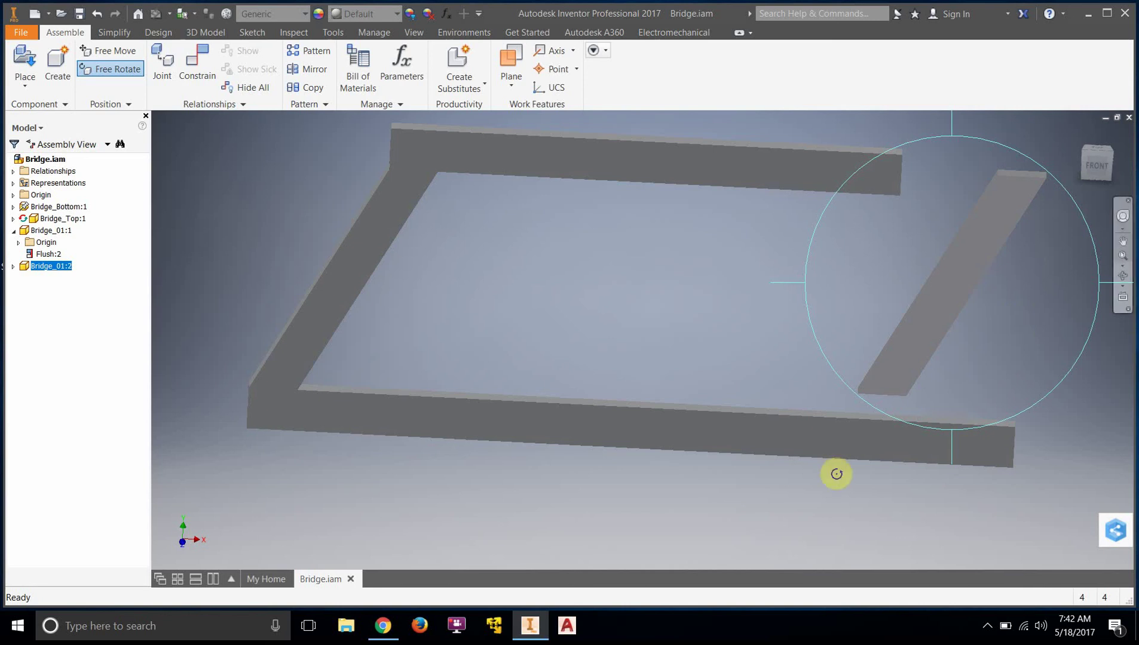
pyautogui.moveTo(770, 282); pyautogui.dragTo(878, 328)
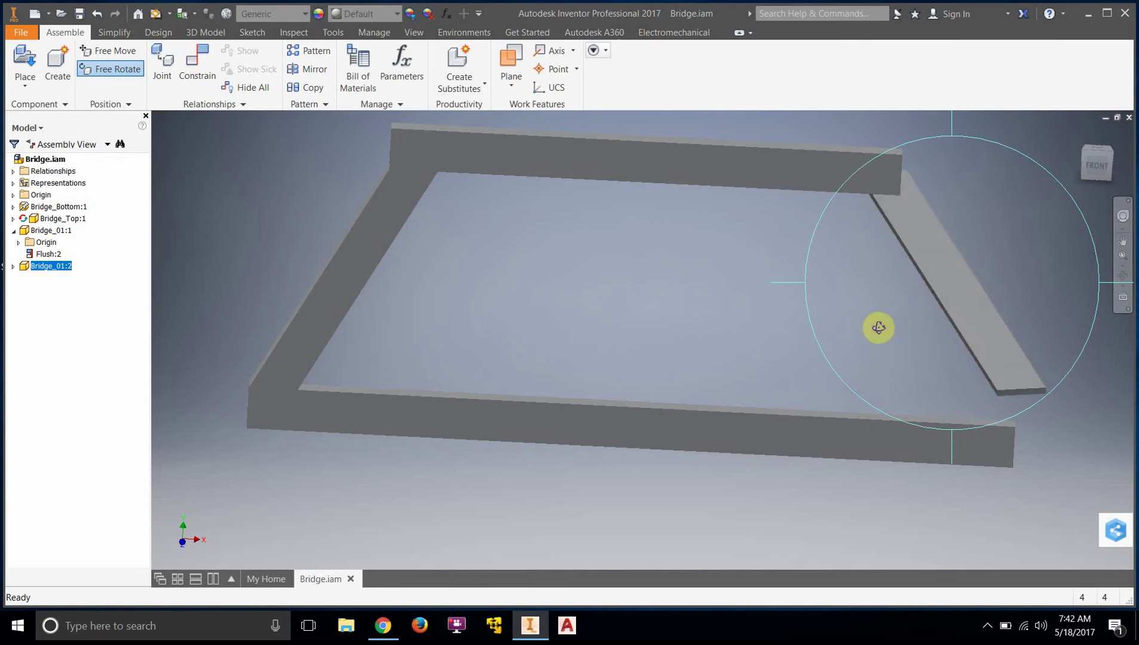
pyautogui.rightClick(490, 278)
pyautogui.click(546, 280)
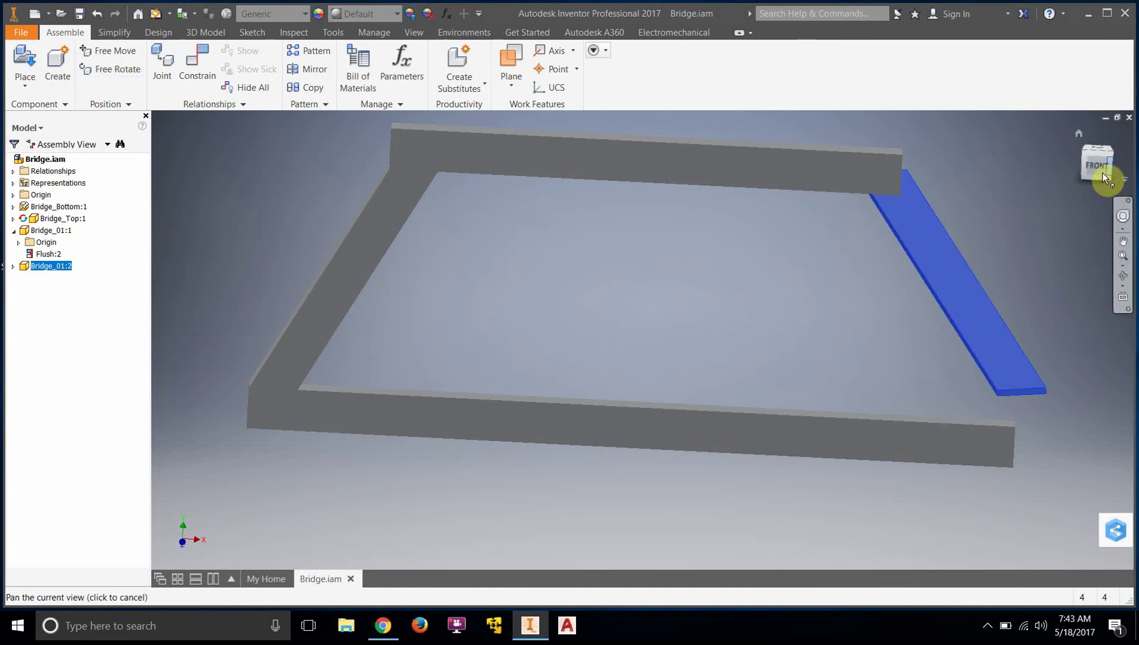
# - Mate the upper end face of the second Bridge_01 strut to the underside of the Bridge_Top bar
pyautogui.keyDown('shift'); pyautogui.moveTo(952, 283); pyautogui.dragTo(927, 258, button='middle'); pyautogui.keyUp('shift')
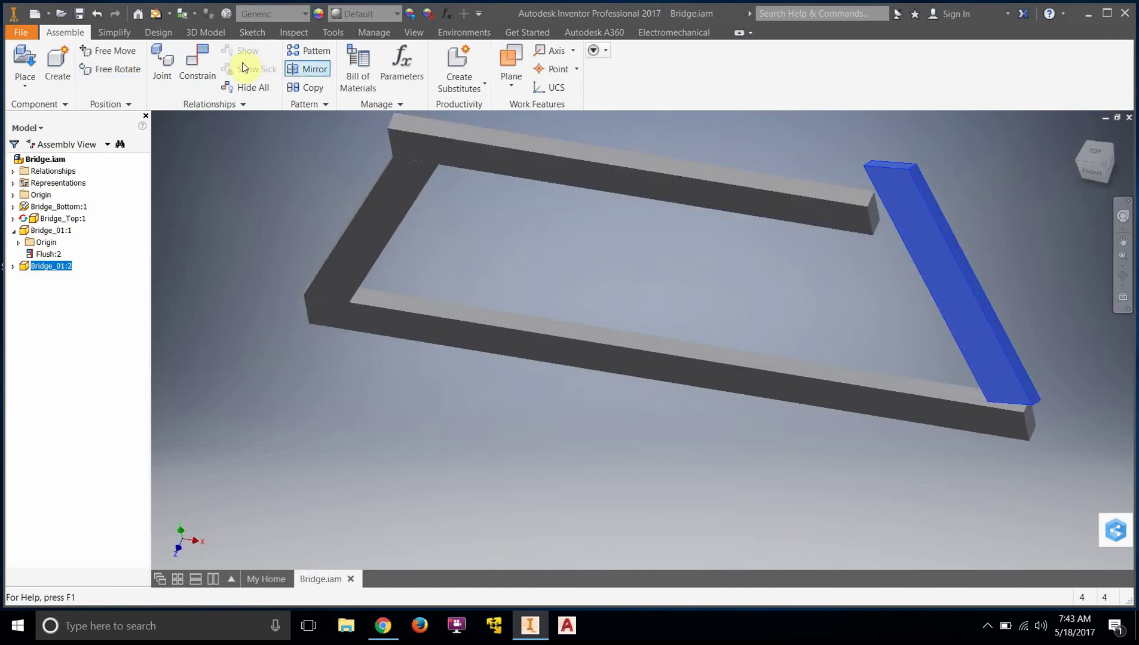
pyautogui.click(191, 64)
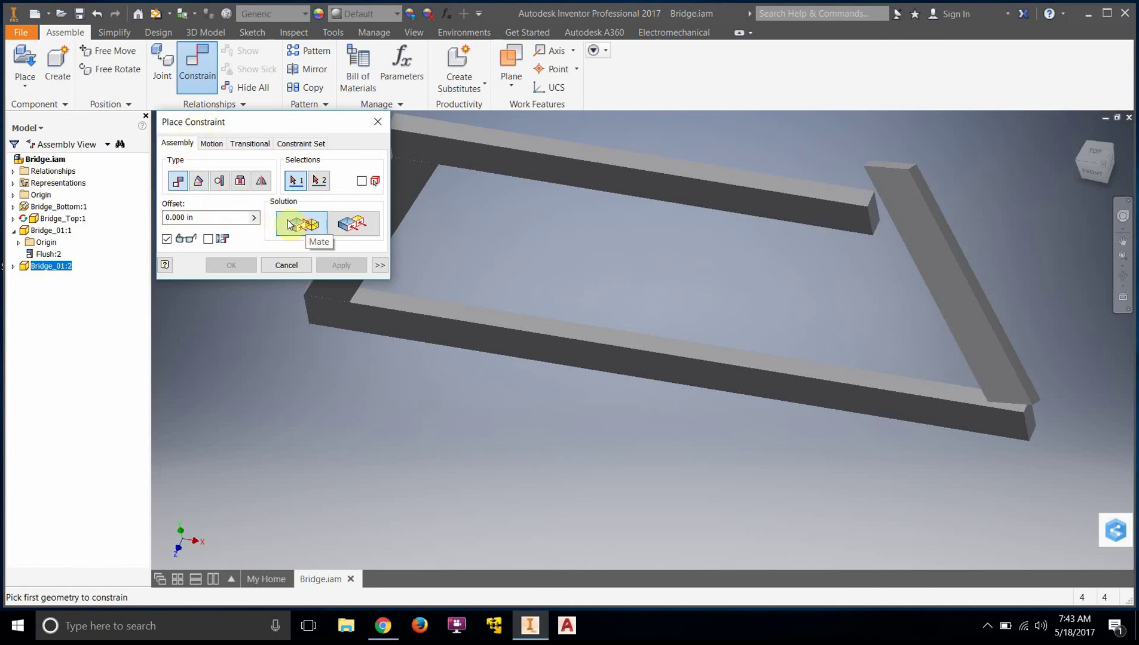
pyautogui.click(348, 223)
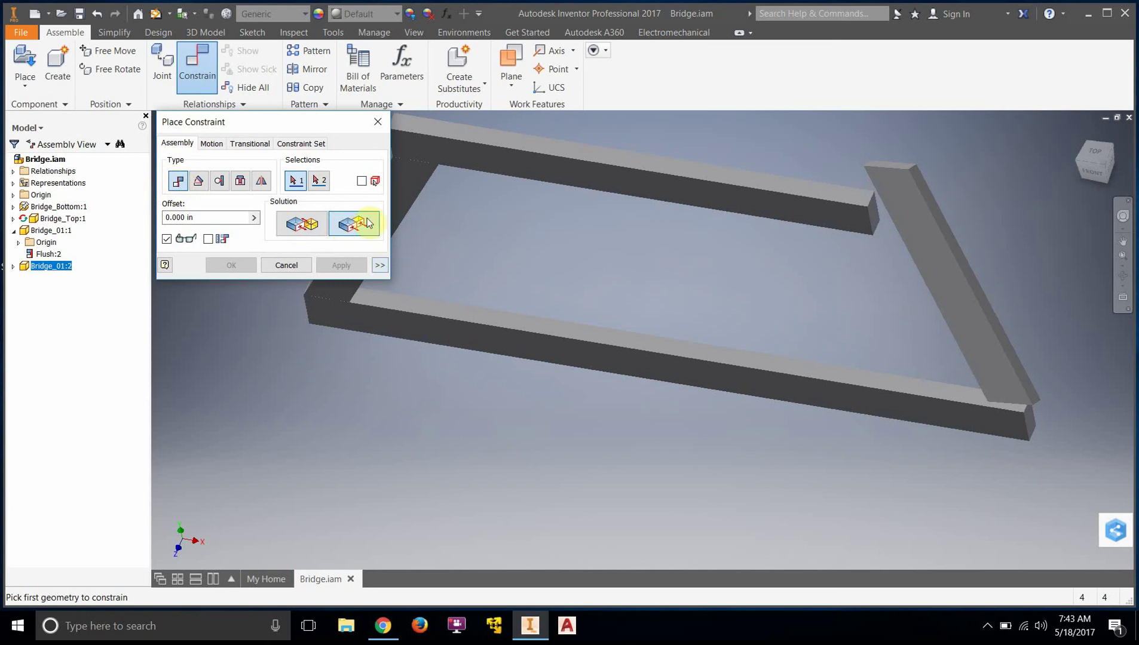
pyautogui.click(293, 230)
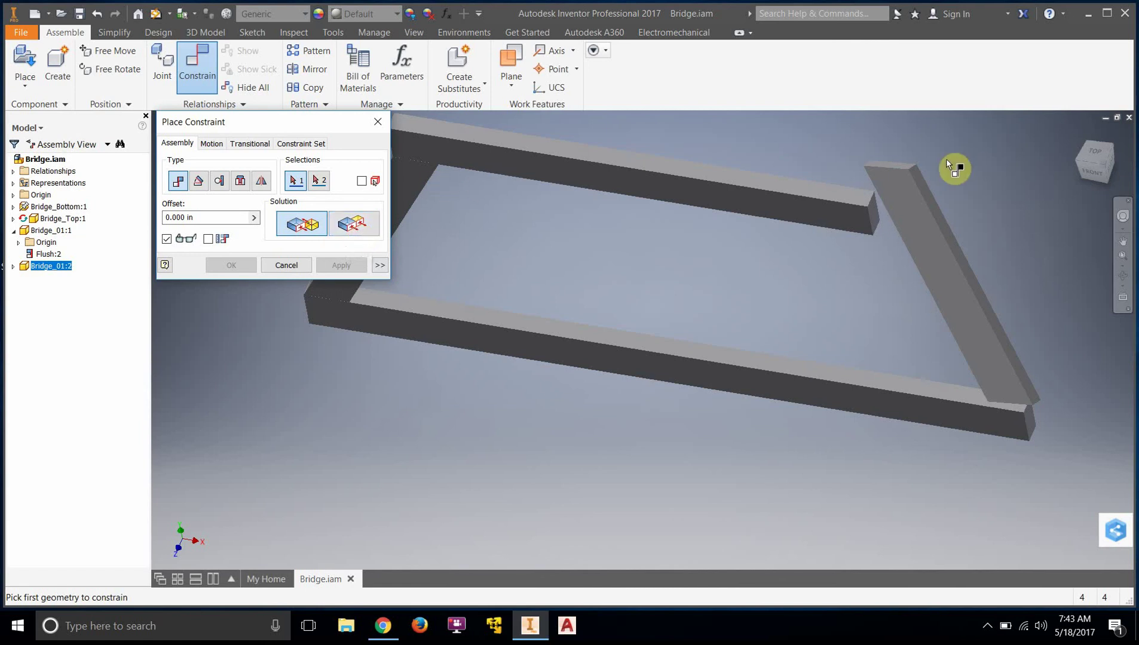
pyautogui.click(907, 170)
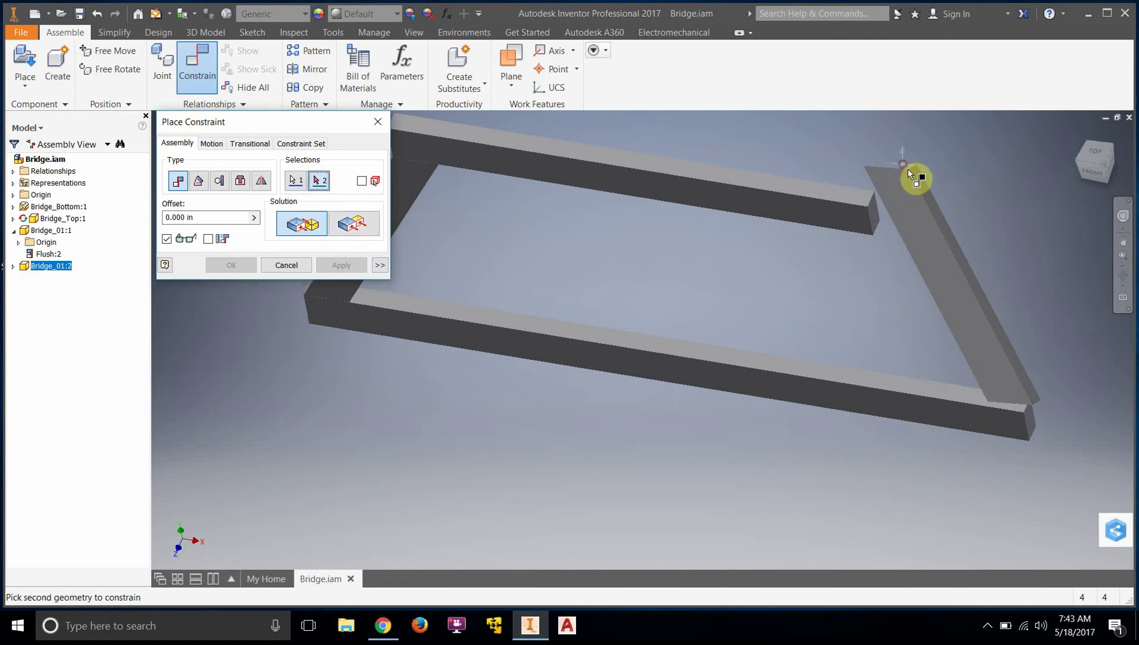
pyautogui.keyDown('shift'); pyautogui.moveTo(1092, 177); pyautogui.dragTo(948, 280, button='middle'); pyautogui.keyUp('shift')
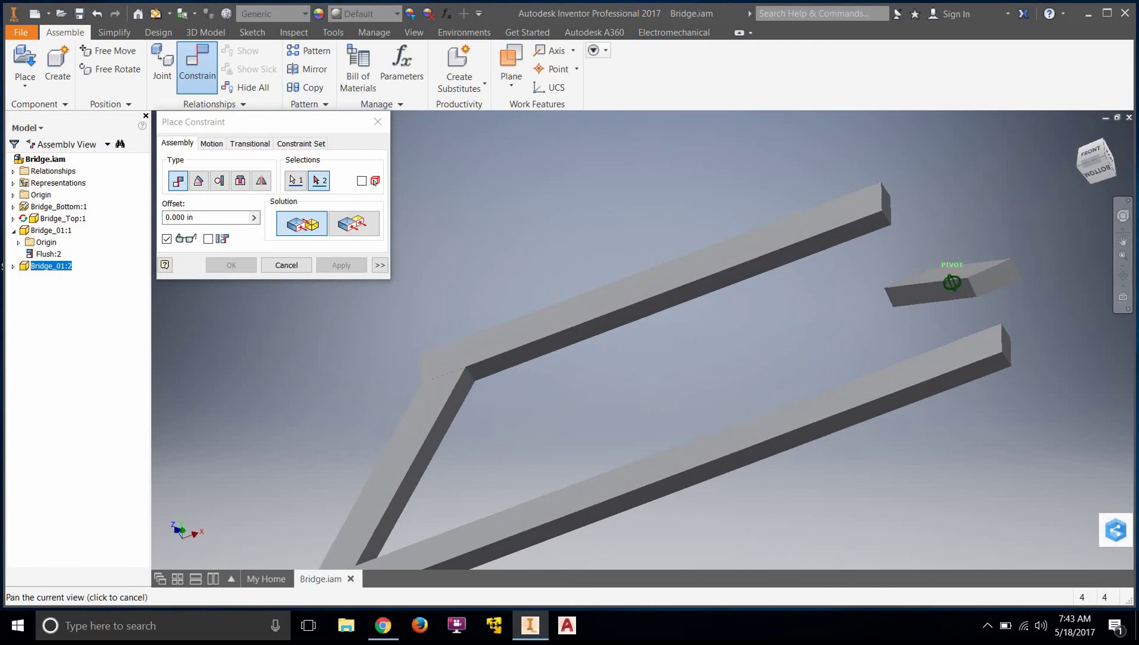
pyautogui.click(851, 229)
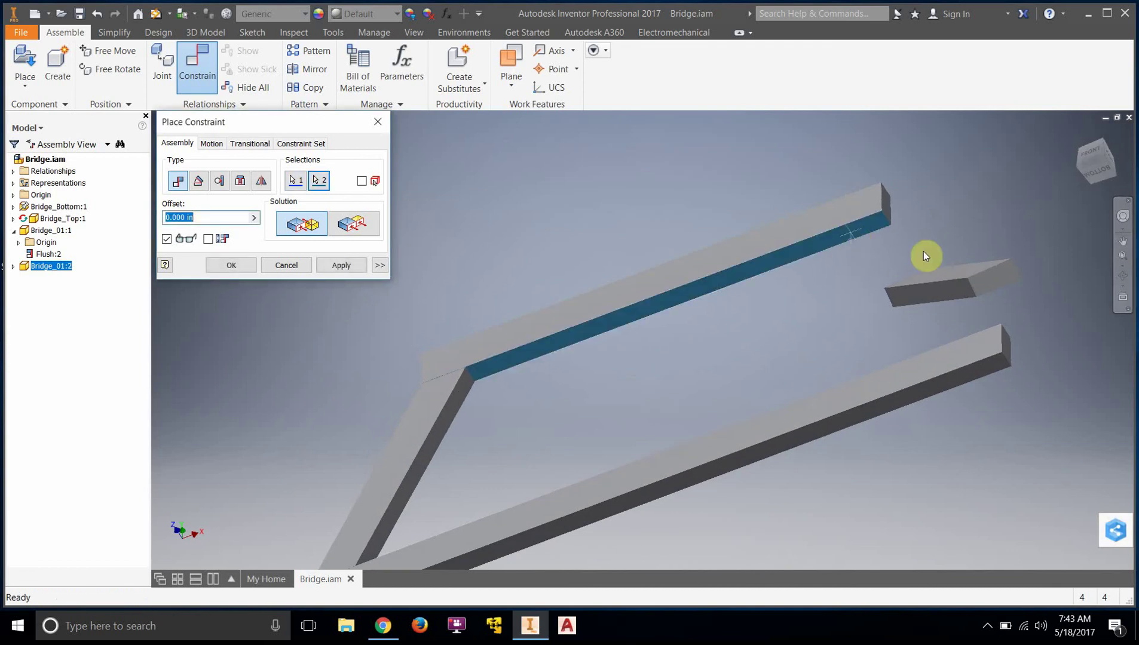
pyautogui.click(349, 265)
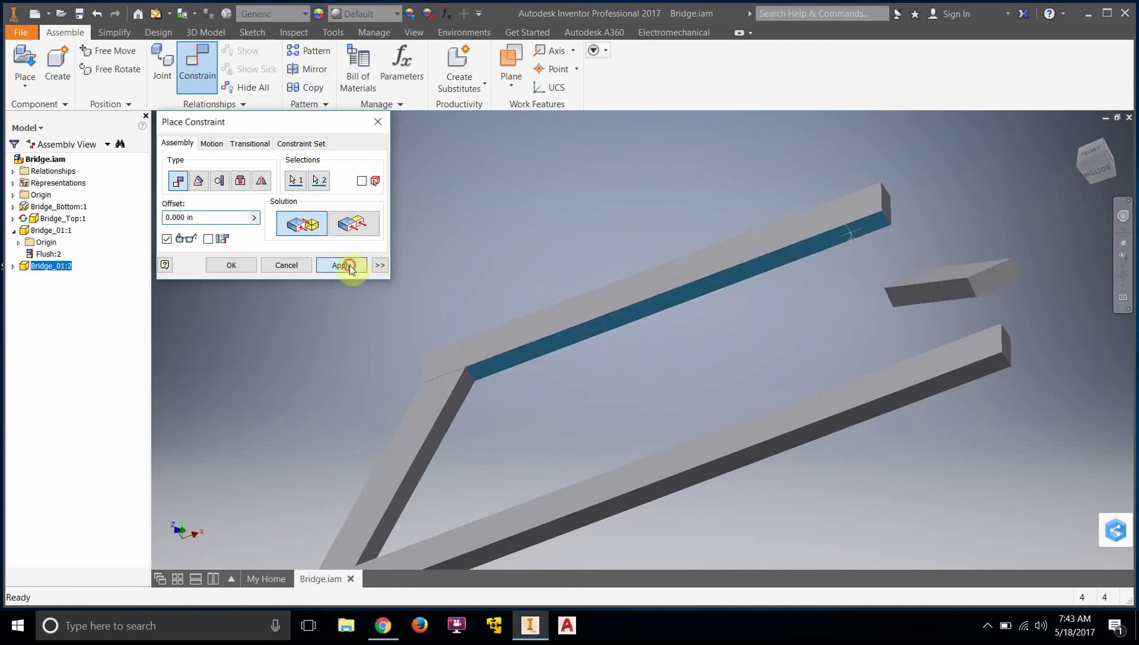
pyautogui.moveTo(1091, 168); pyautogui.dragTo(1110, 242)
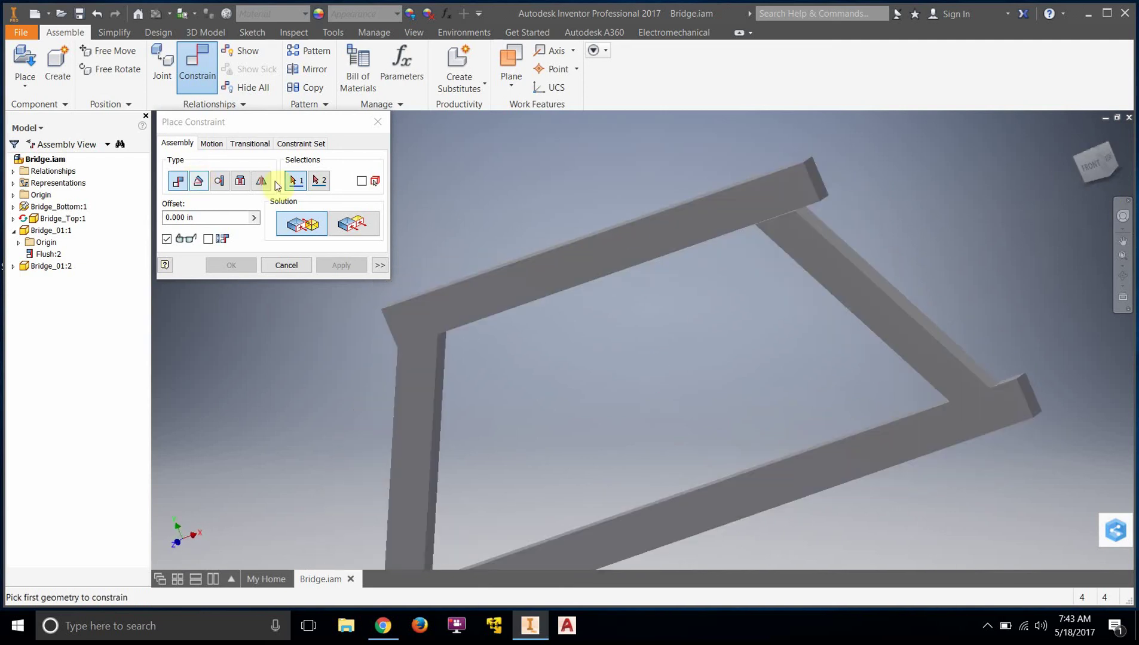
pyautogui.click(354, 224)
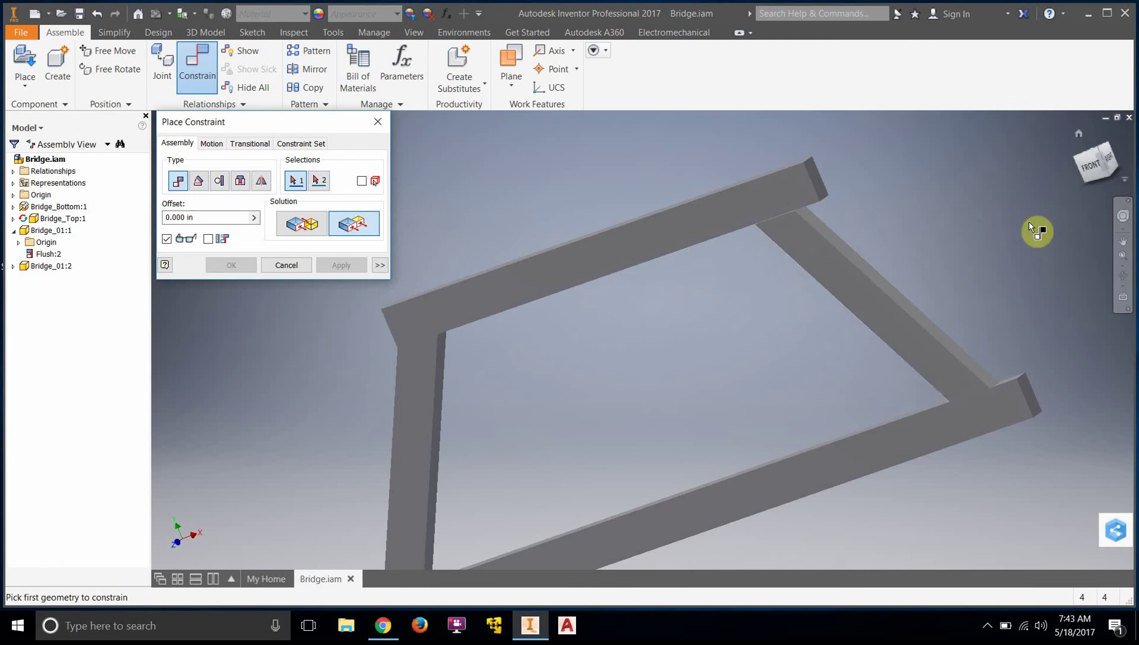
pyautogui.scroll(-3, 998, 381)
pyautogui.scroll(8, 998, 380)
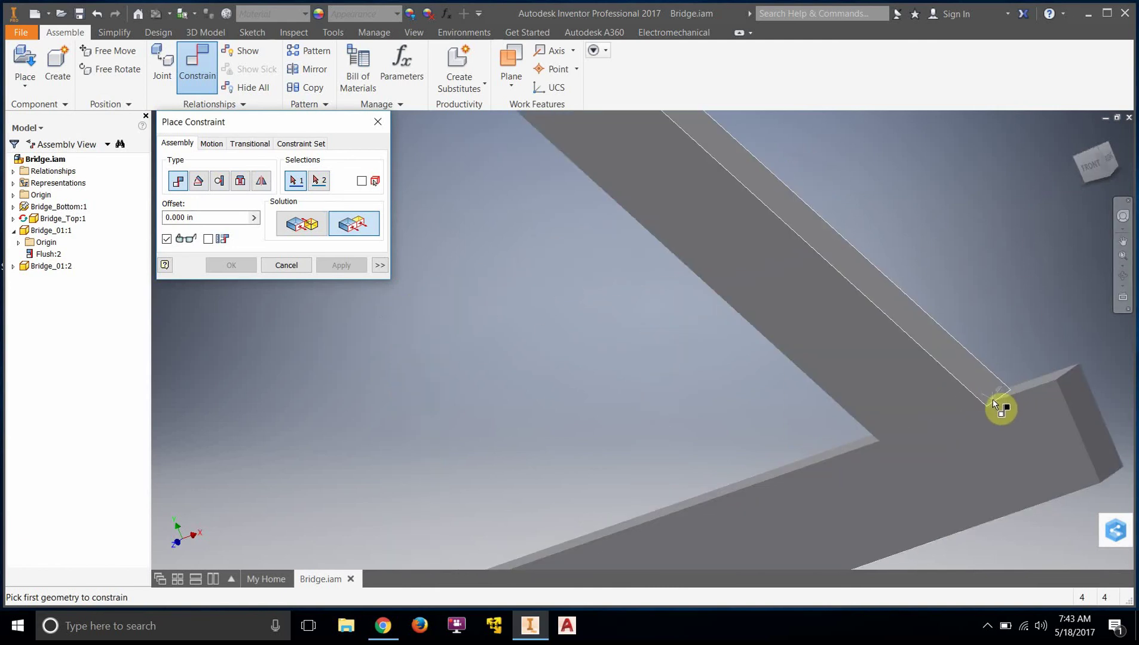
pyautogui.scroll(-1, 1004, 399)
pyautogui.scroll(4, 1004, 399)
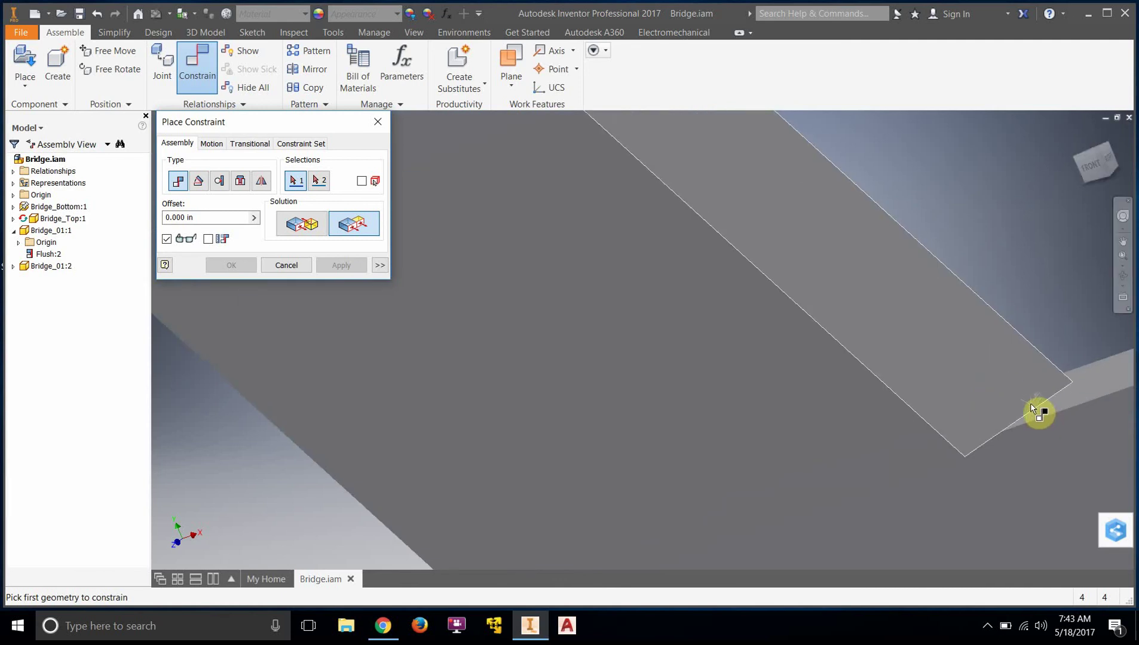
pyautogui.scroll(-1, 1017, 384)
pyautogui.scroll(-2, 1010, 375)
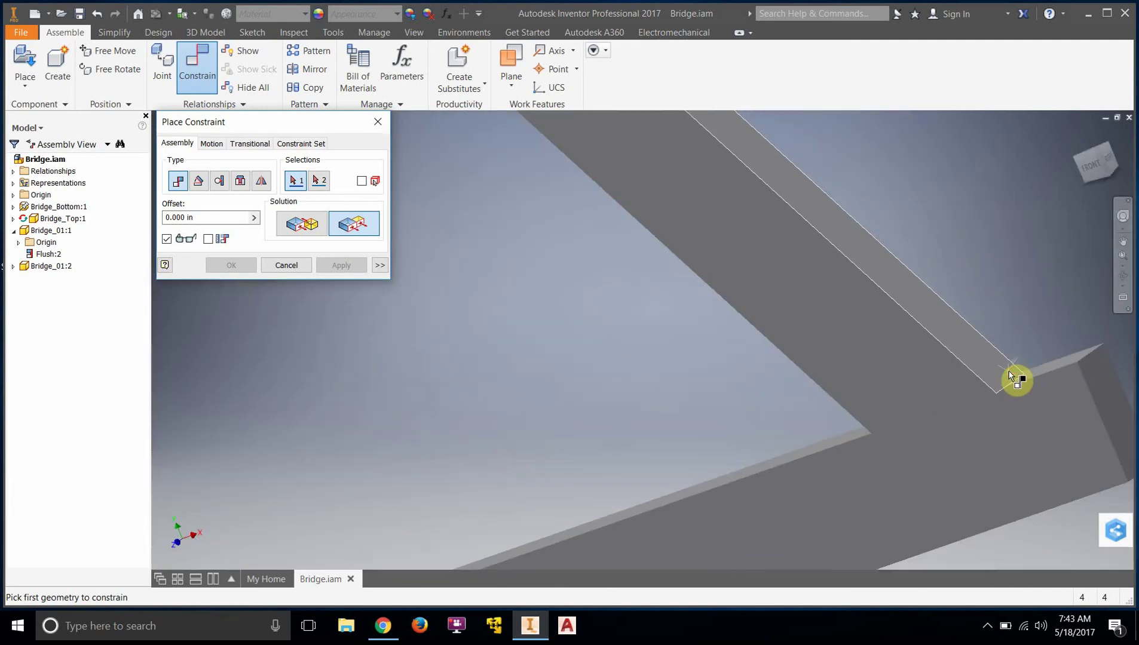
pyautogui.scroll(-2, 1016, 379)
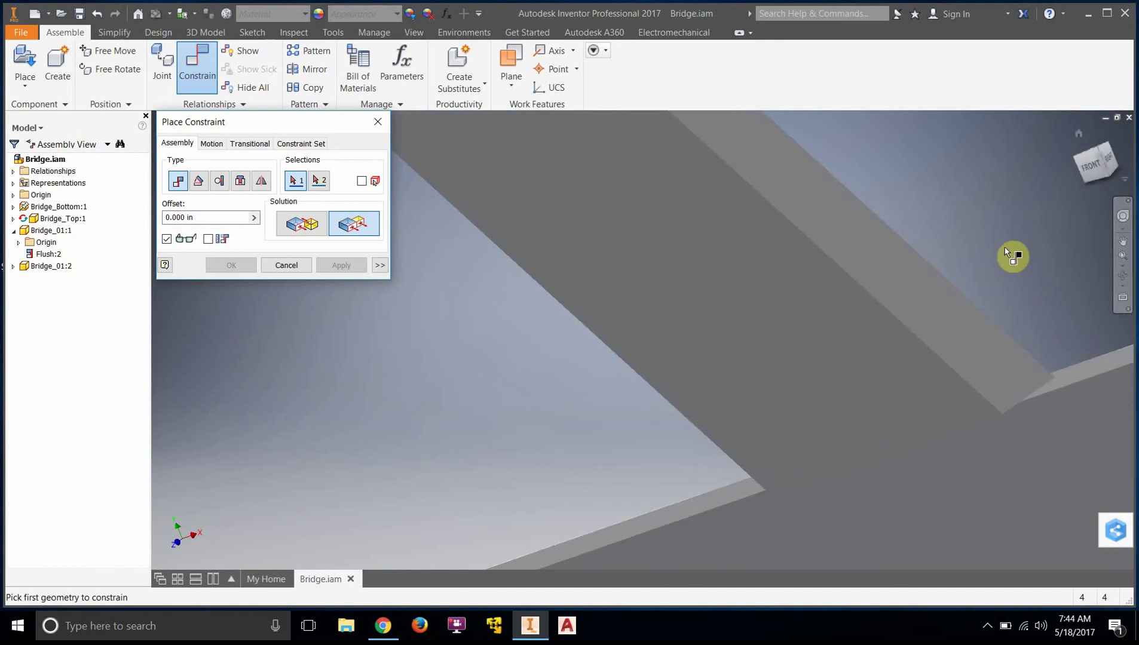
pyautogui.press('Escape')
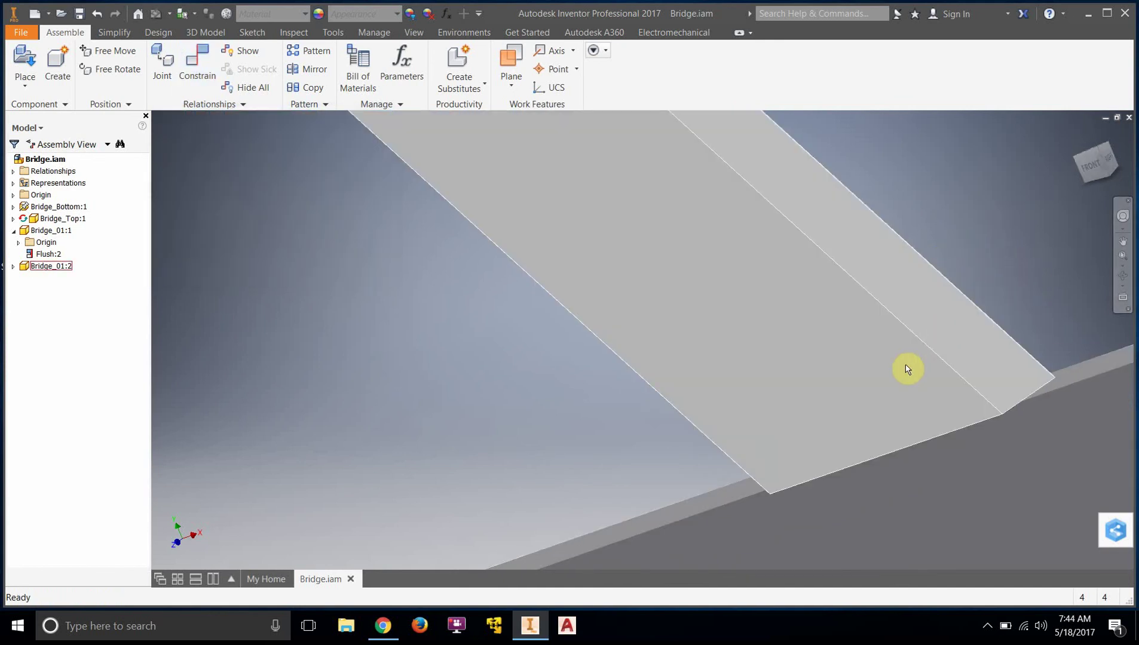
# - Move the second Bridge_01 strut outward so that its lower end sits near the open end of the Bridge_Bottom bar
pyautogui.moveTo(905, 369); pyautogui.dragTo(1110, 294)
pyautogui.scroll(-3, 1091, 295)
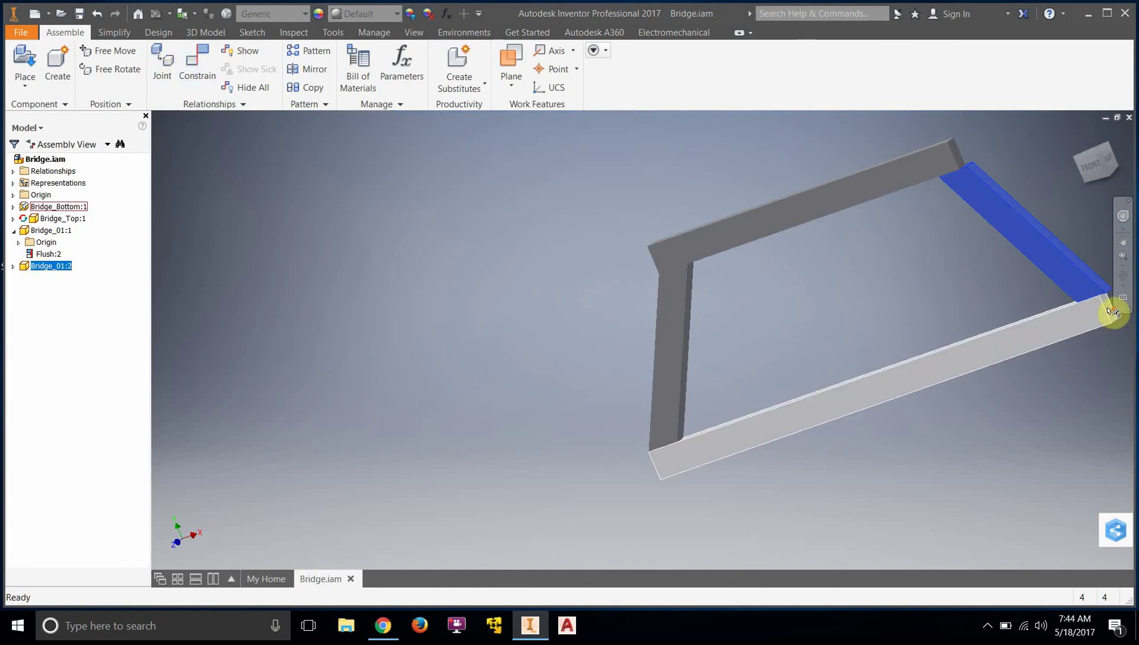
pyautogui.scroll(-5, 1108, 305)
pyautogui.moveTo(1014, 233); pyautogui.dragTo(548, 326, button='middle')
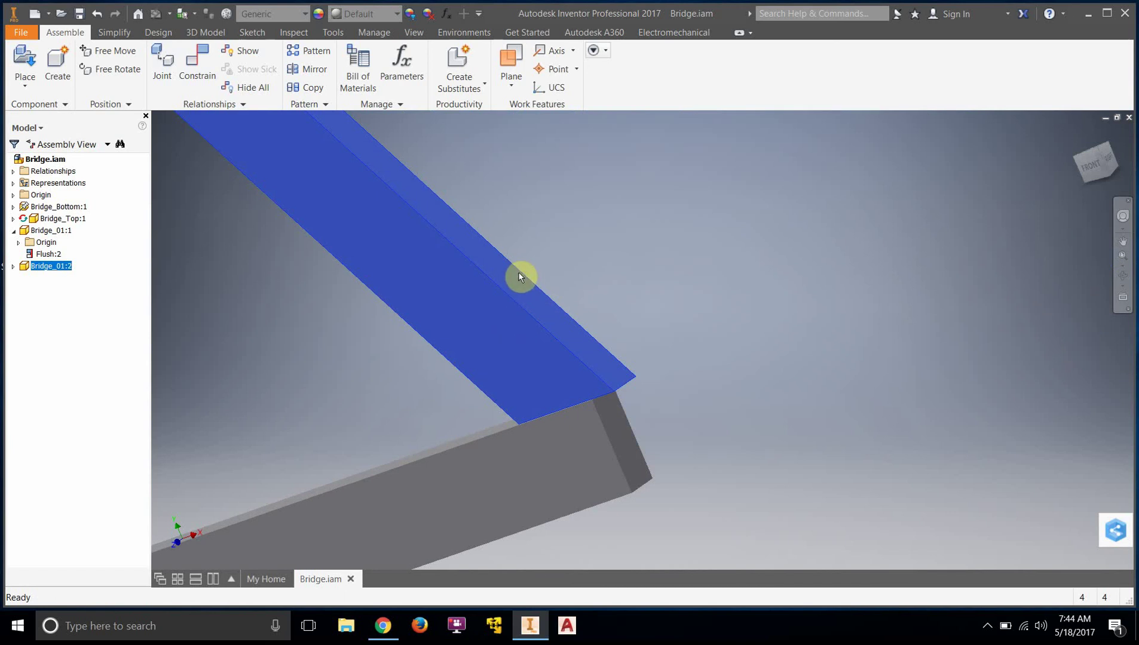
pyautogui.press('F2')
pyautogui.moveTo(523, 320); pyautogui.dragTo(499, 196)
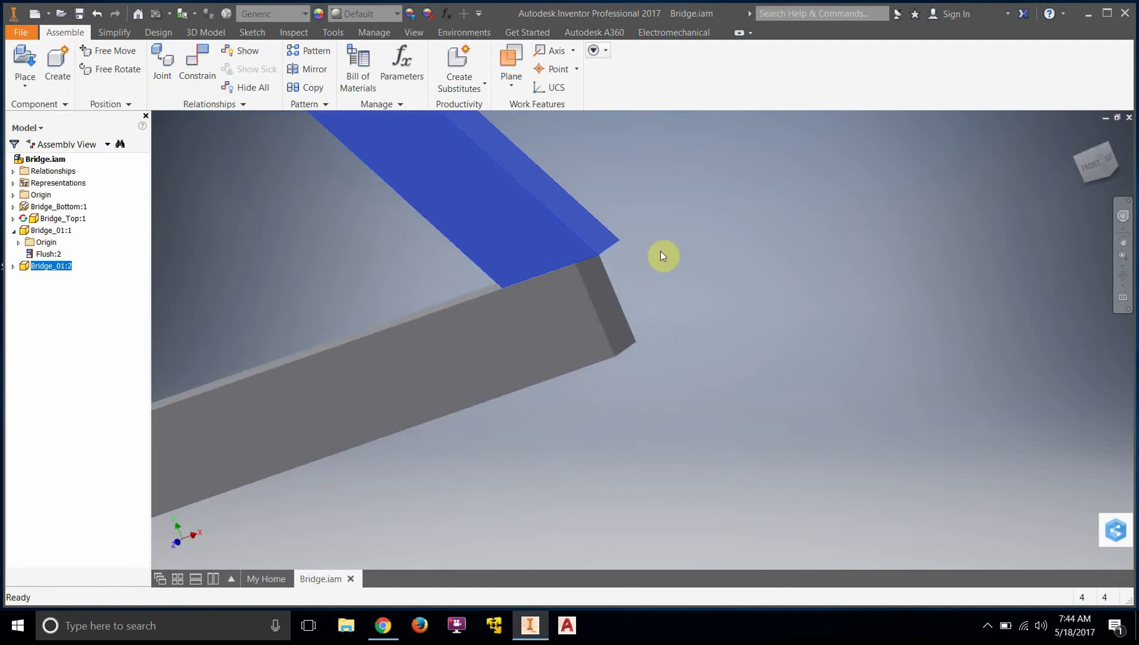
# - Mate the lower outer edge of the second strut to the upper end edge of the Bridge_Bottom bar
pyautogui.click(211, 71)
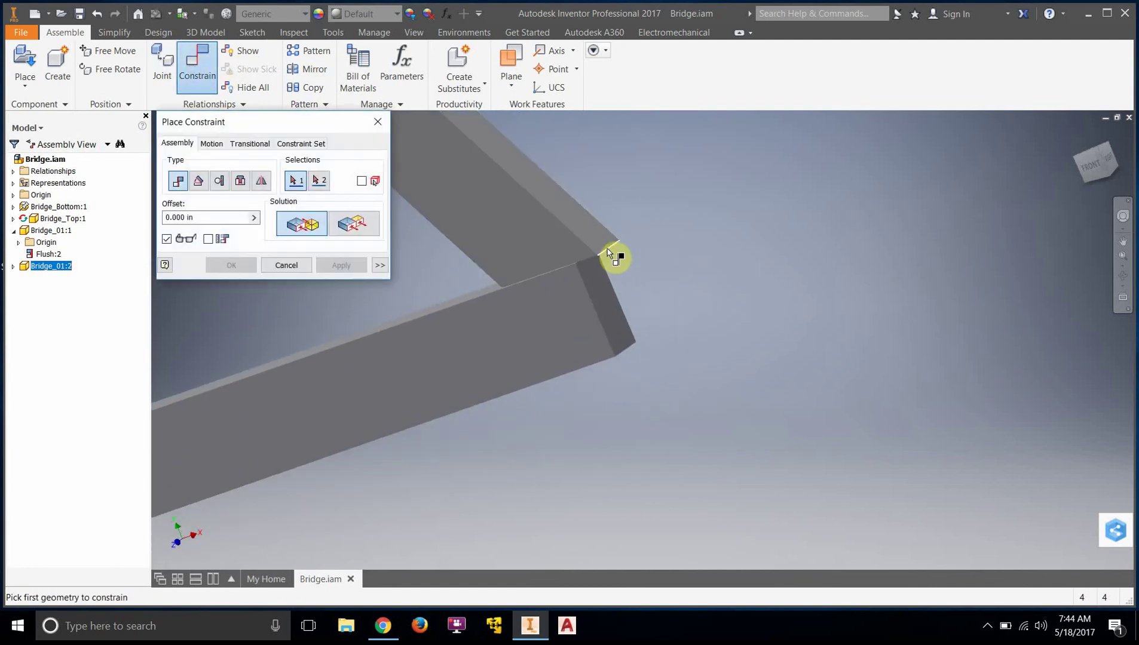
pyautogui.scroll(2, 609, 254)
pyautogui.scroll(-5, 610, 253)
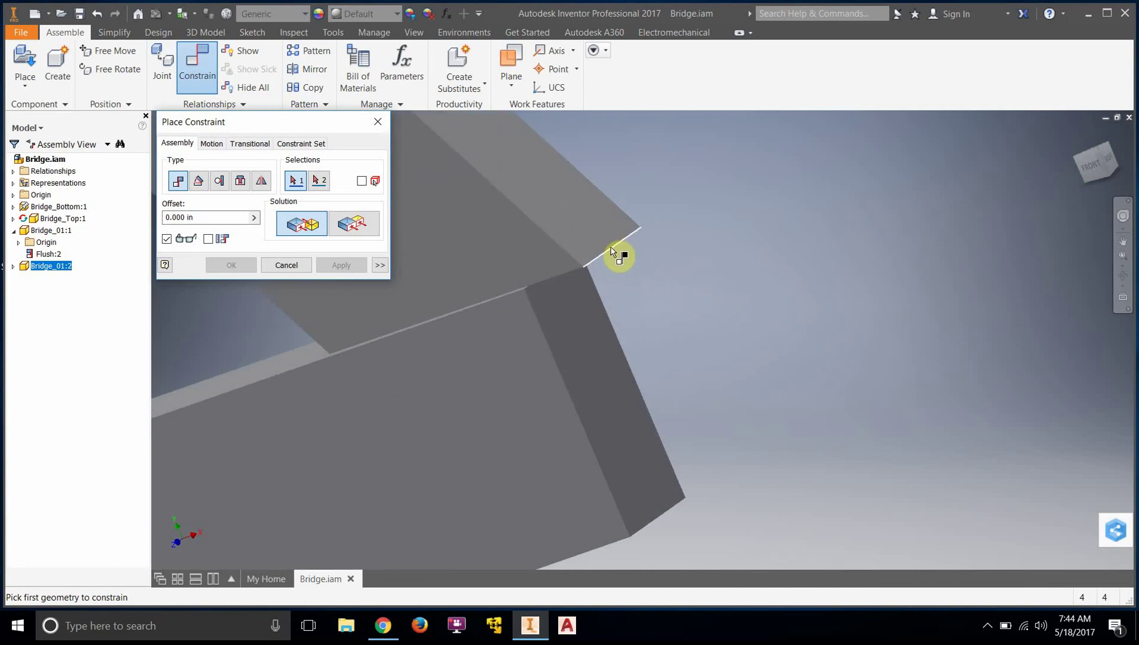
pyautogui.click(354, 223)
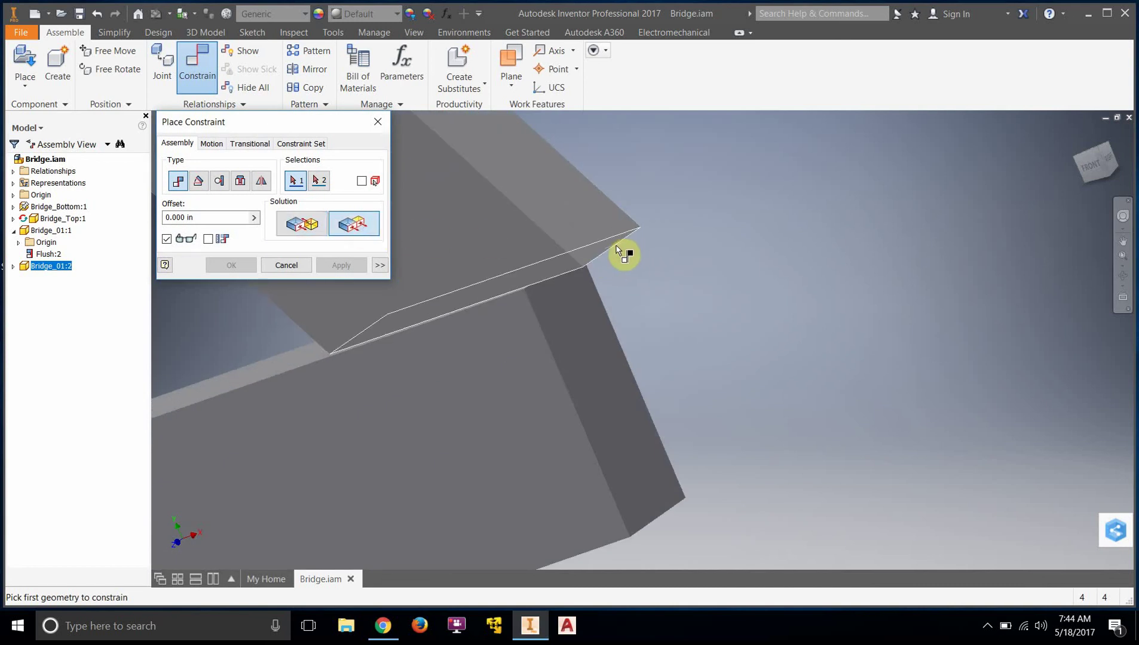
pyautogui.scroll(2, 622, 253)
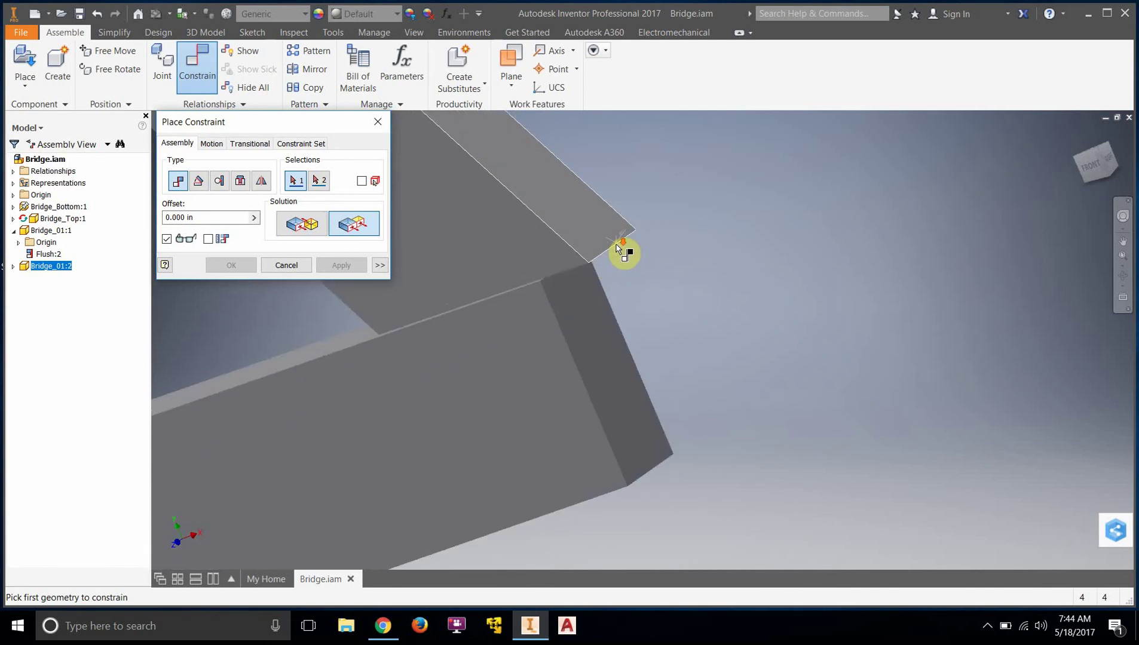
pyautogui.scroll(-3, 621, 253)
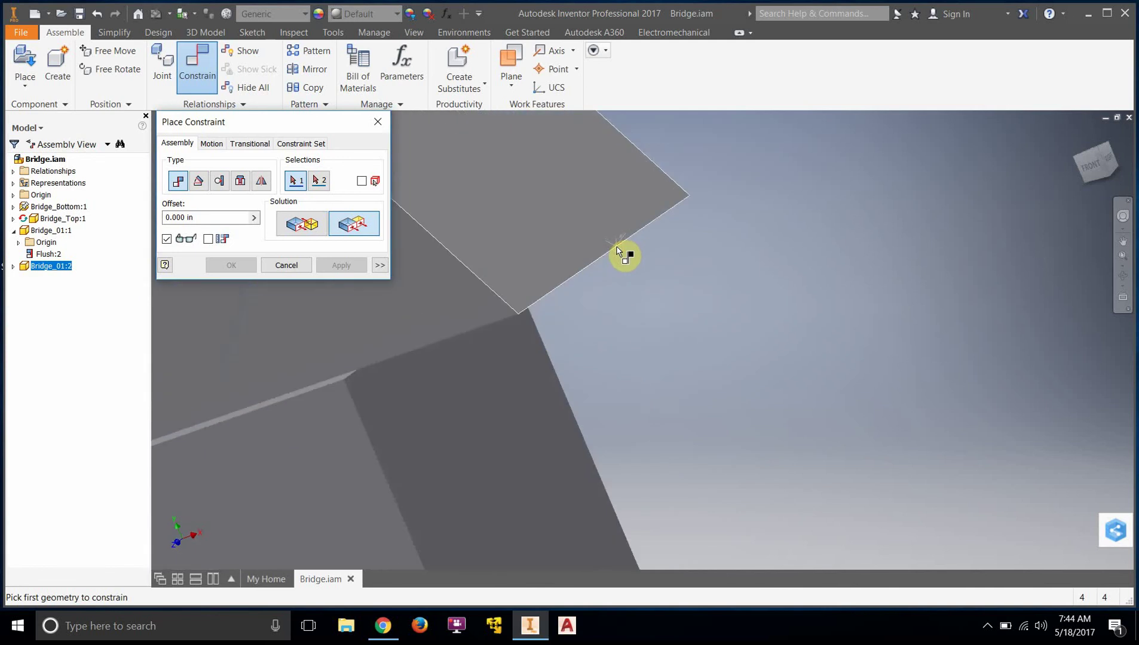
pyautogui.click(307, 227)
pyautogui.click(587, 270)
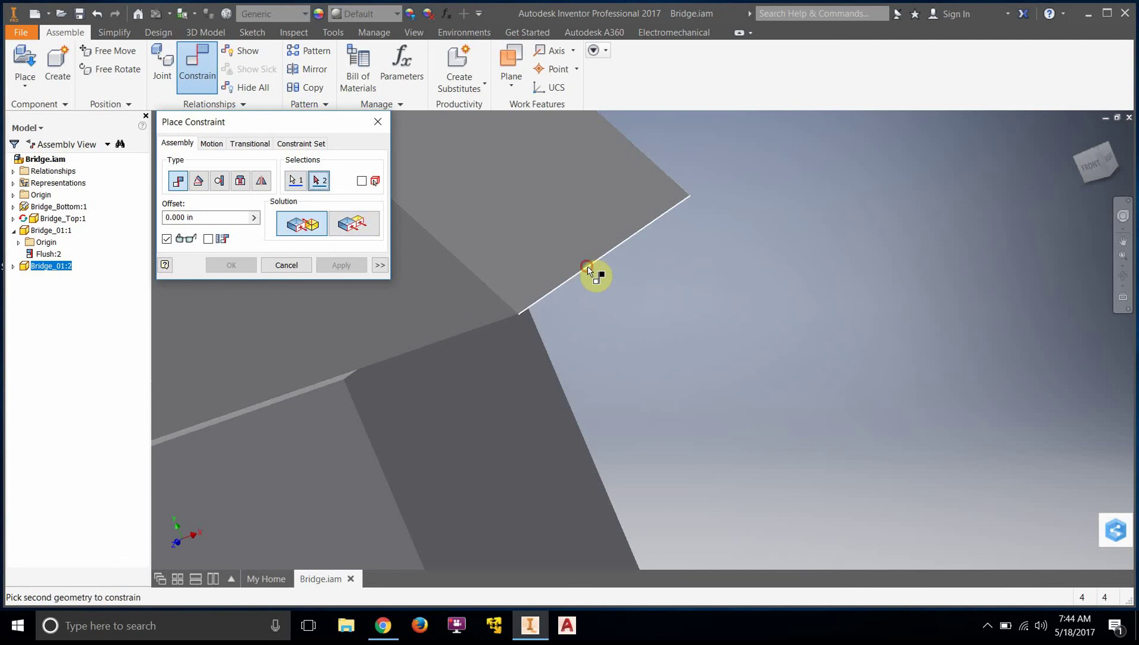
pyautogui.click(350, 378)
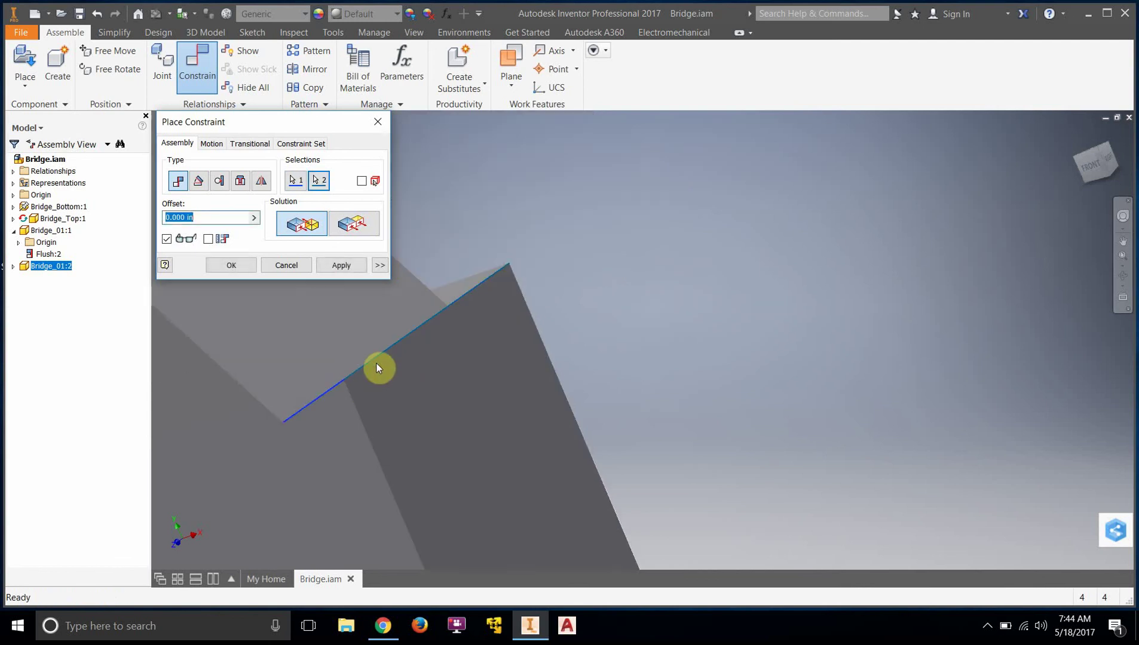
pyautogui.click(231, 265)
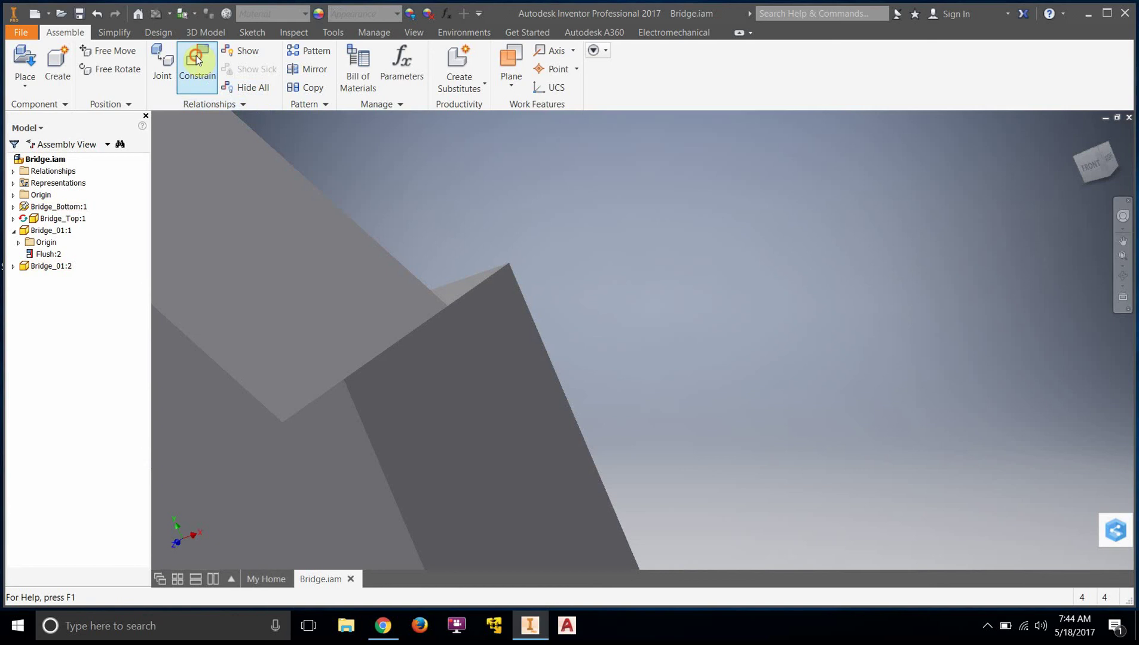
# - Constrain the front face of the second strut flush with the front face of the Bridge_Bottom bar
pyautogui.click(197, 60)
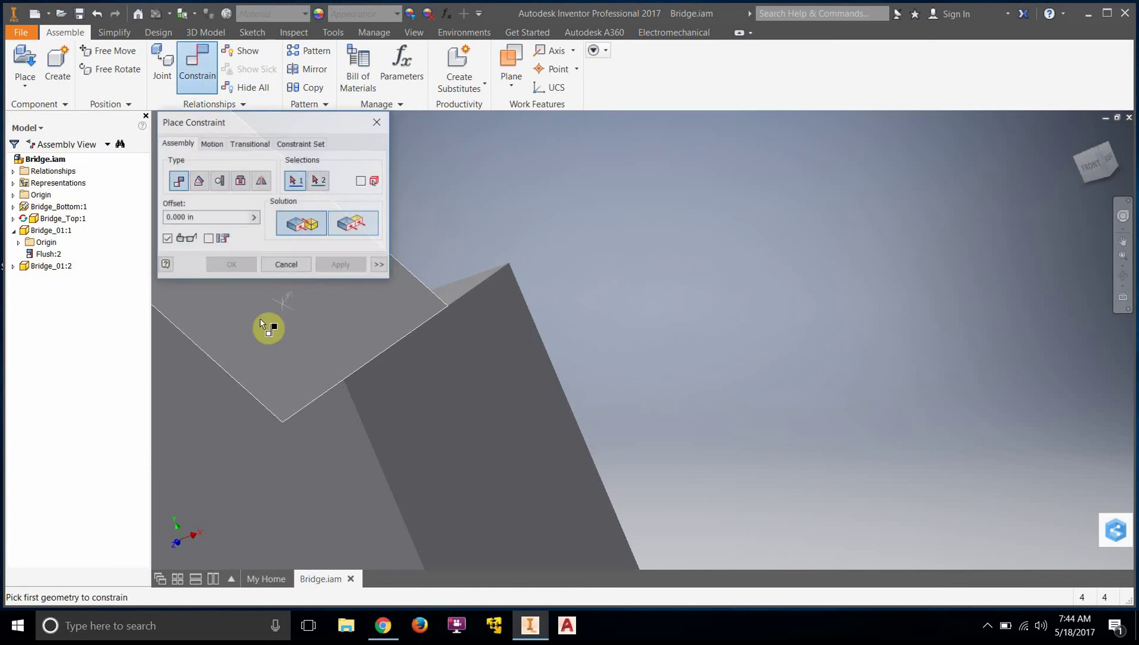
pyautogui.click(367, 234)
pyautogui.click(213, 396)
pyautogui.click(344, 471)
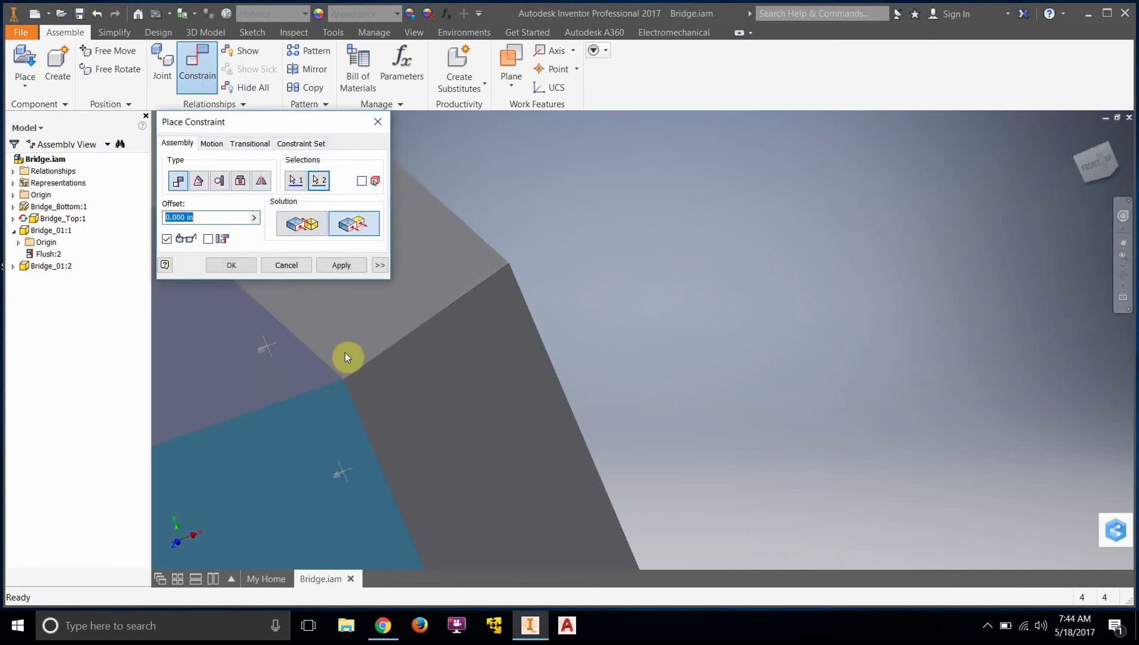
pyautogui.click(341, 265)
pyautogui.click(377, 122)
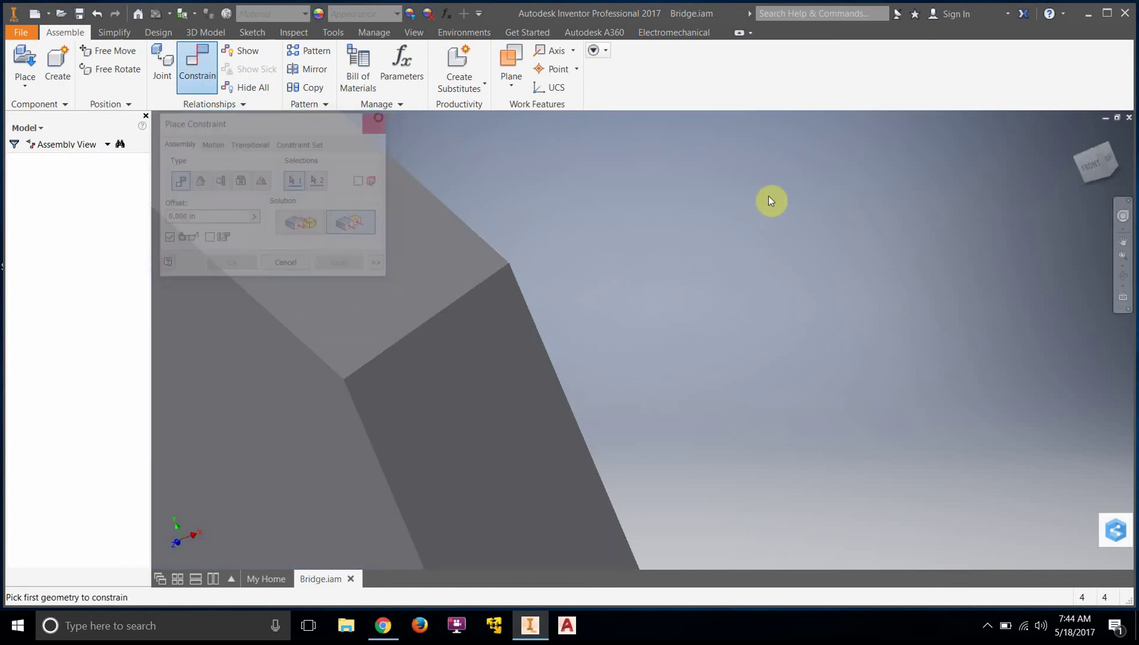
# - Examine the whole bridge frame and the fit of its two Bridge_01 struts between the bars
pyautogui.scroll(-5, 761, 225)
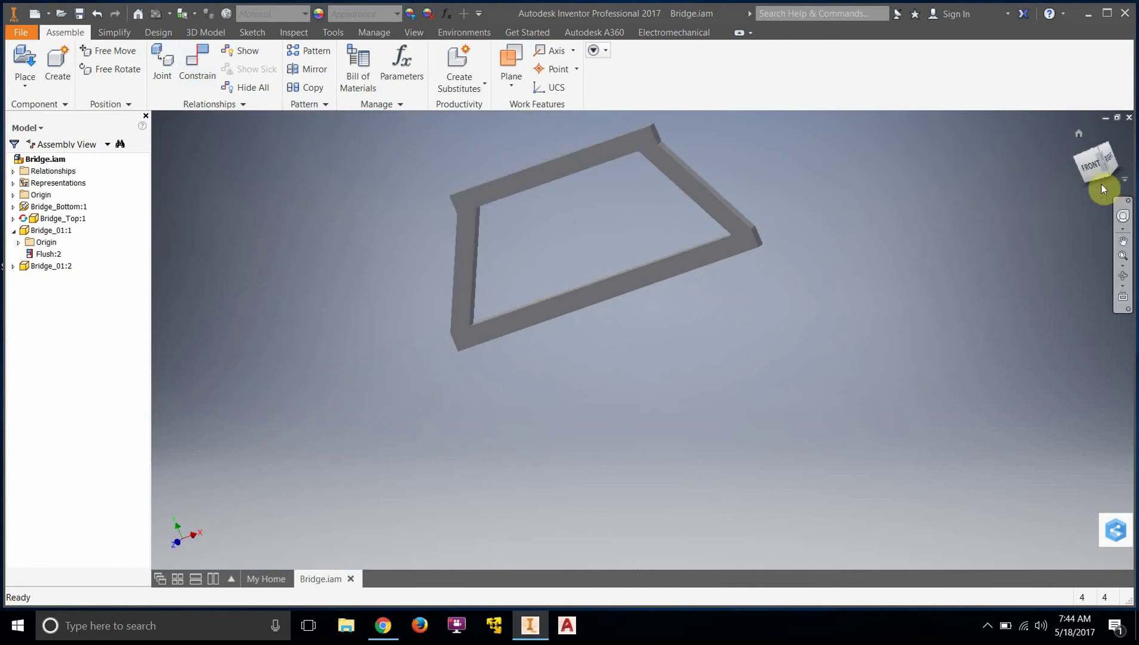
pyautogui.moveTo(1101, 184)
pyautogui.keyDown('shift'); pyautogui.mouseDown(button='middle')
pyautogui.moveTo(1064, 179)
pyautogui.moveTo(1099, 173)
pyautogui.mouseUp(button='middle'); pyautogui.keyUp('shift')
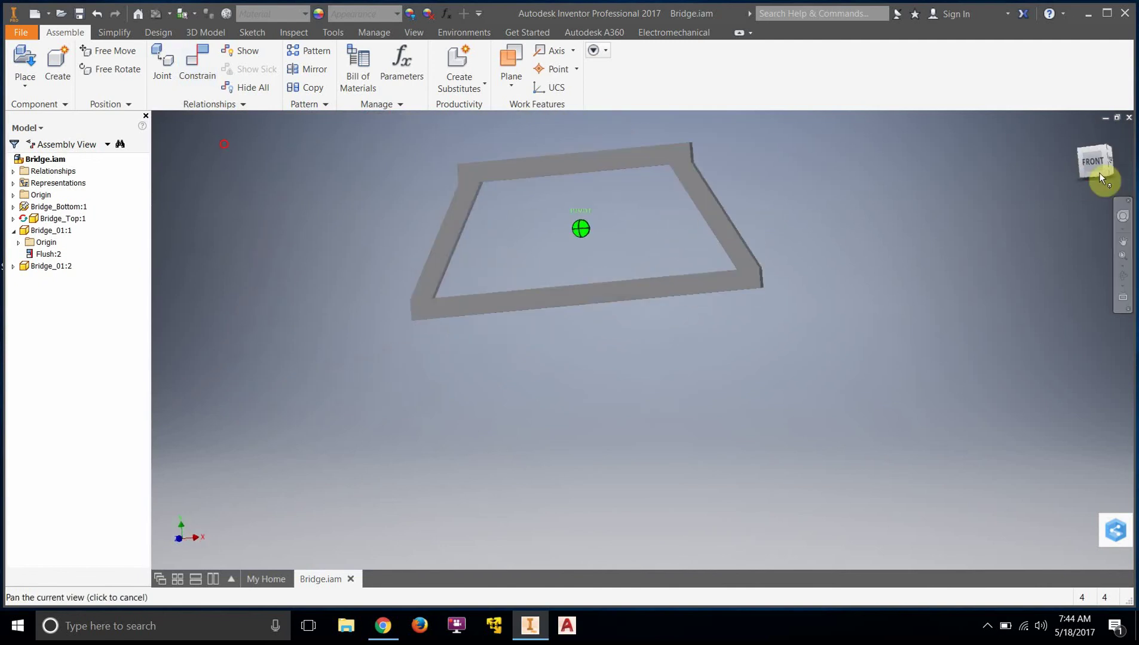
pyautogui.scroll(-5, 559, 239)
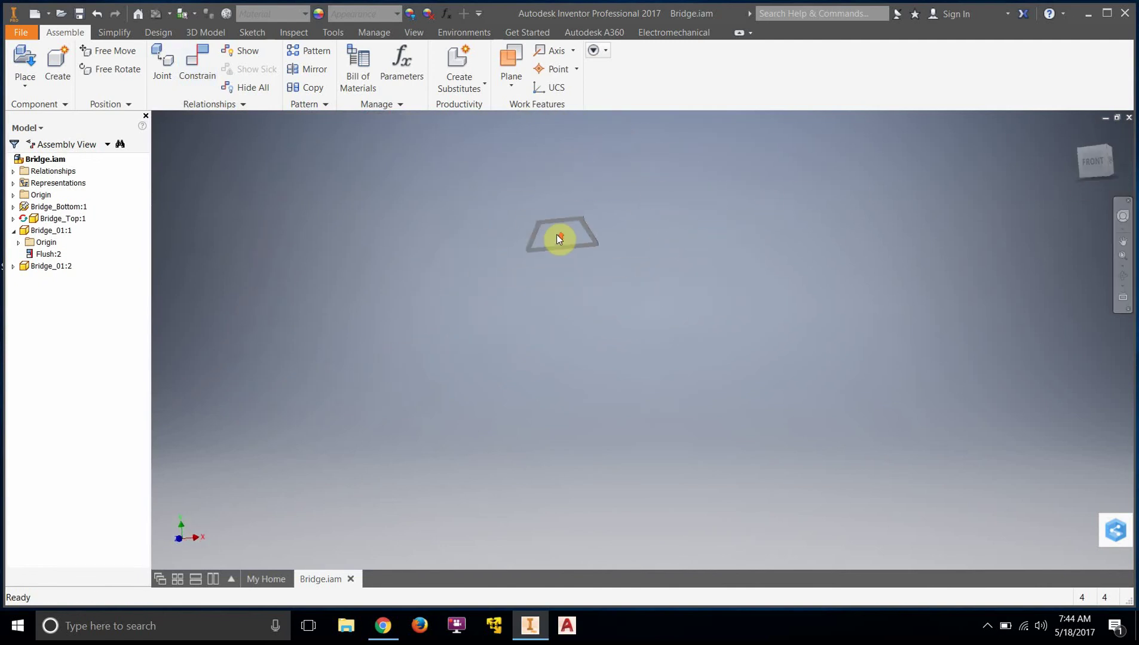
pyautogui.scroll(6, 559, 237)
pyautogui.scroll(-4, 564, 230)
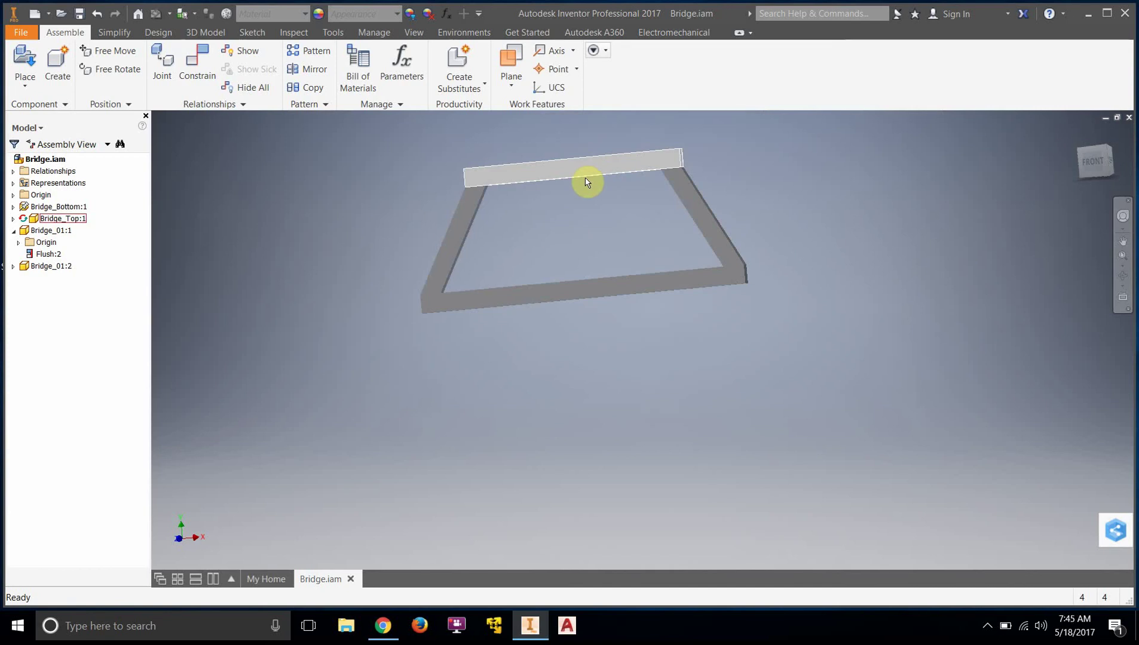
pyautogui.click(463, 248)
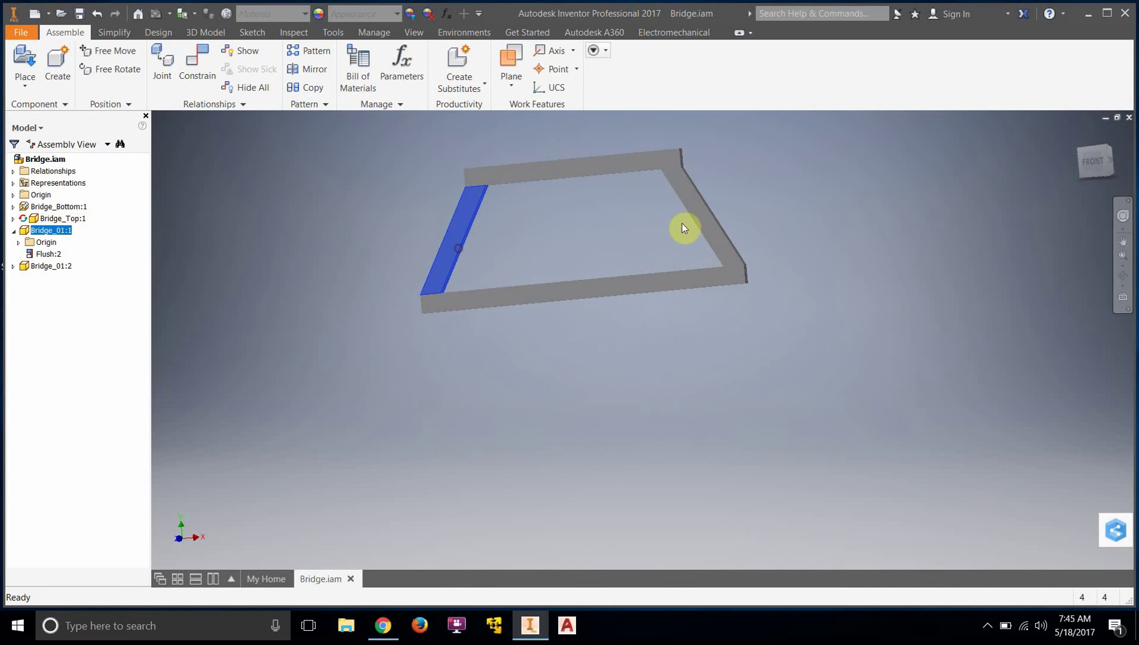
pyautogui.click(714, 233)
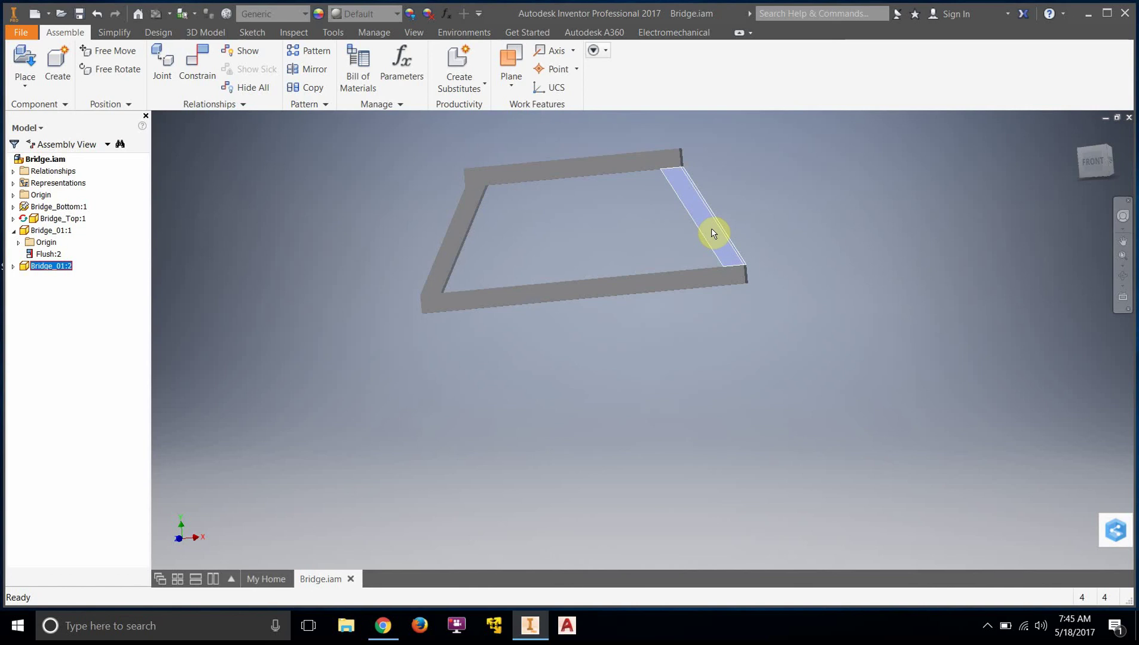
pyautogui.click(713, 233)
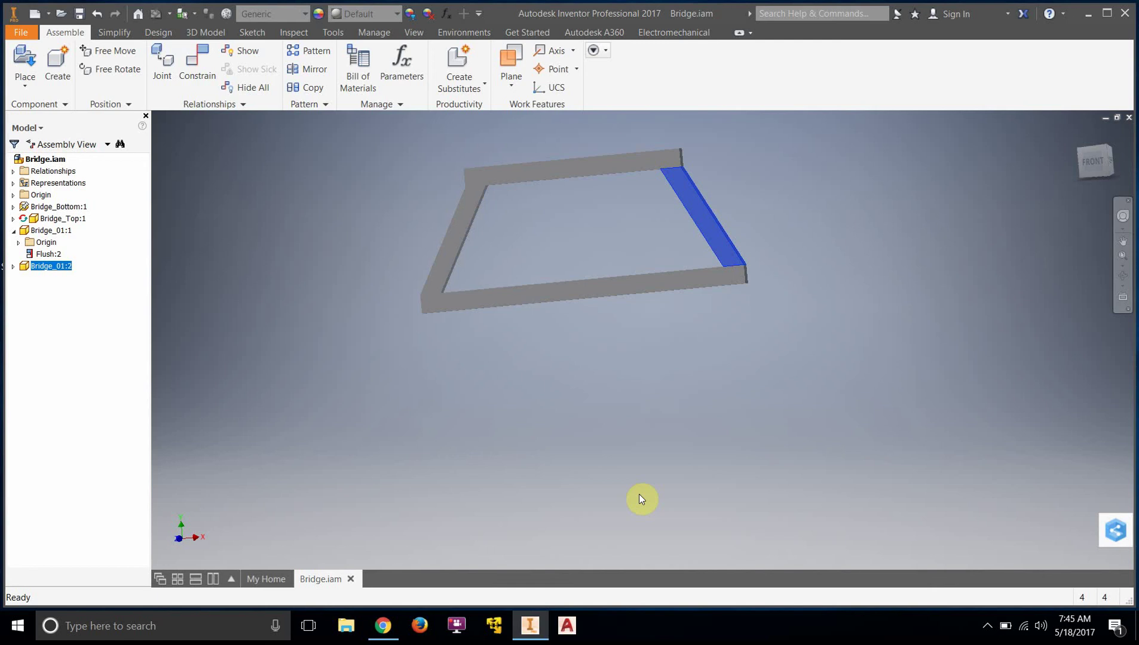
pyautogui.click(984, 628)
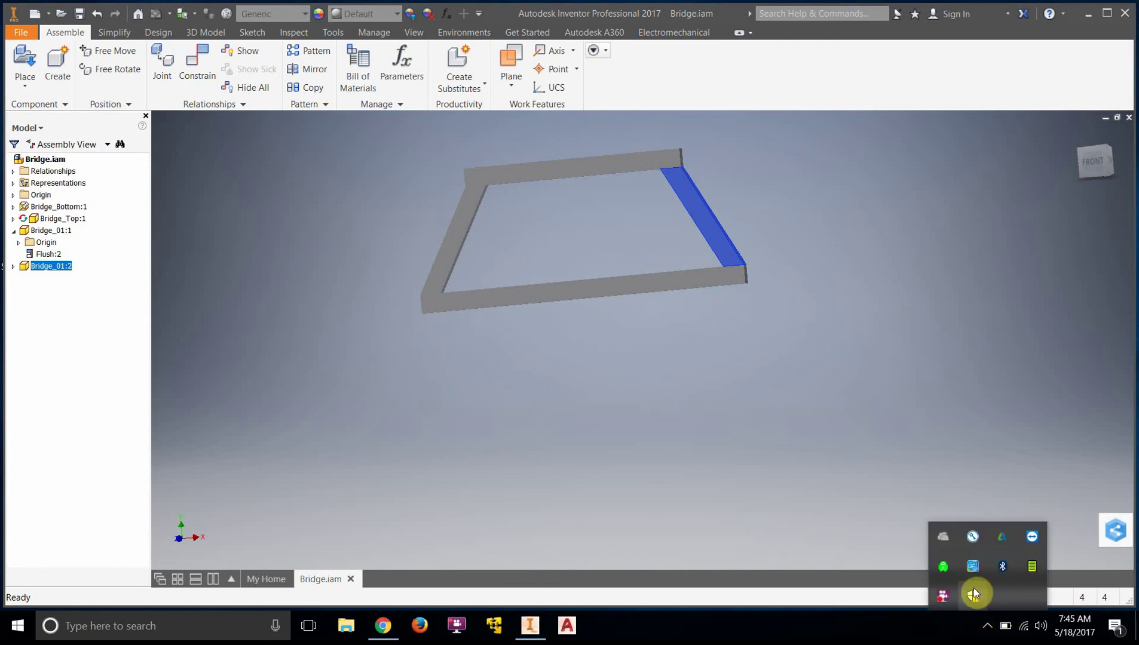